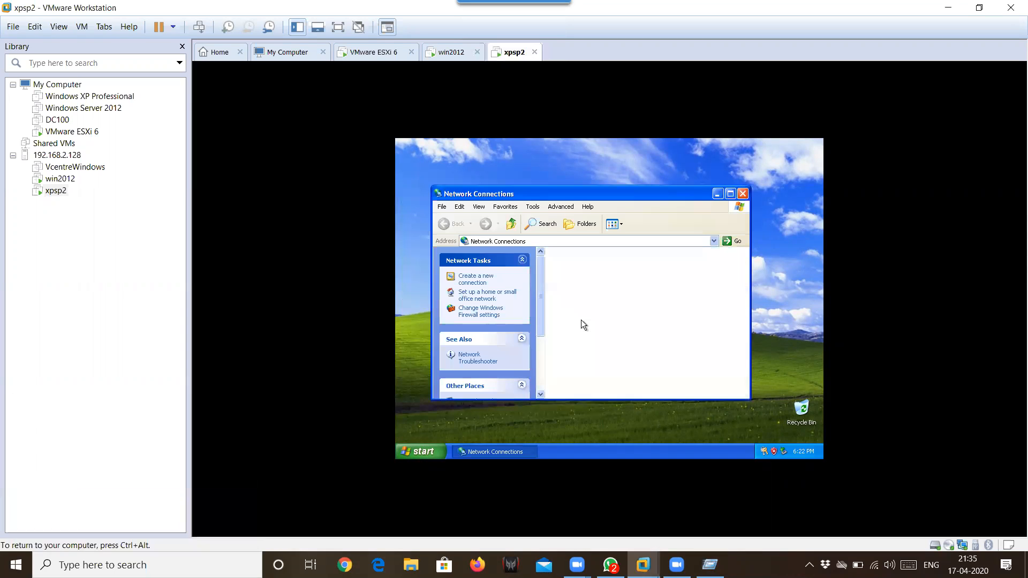
# - Maximize the XP guest's Network Connections window and open My Documents
pyautogui.doubleClick(599, 197)
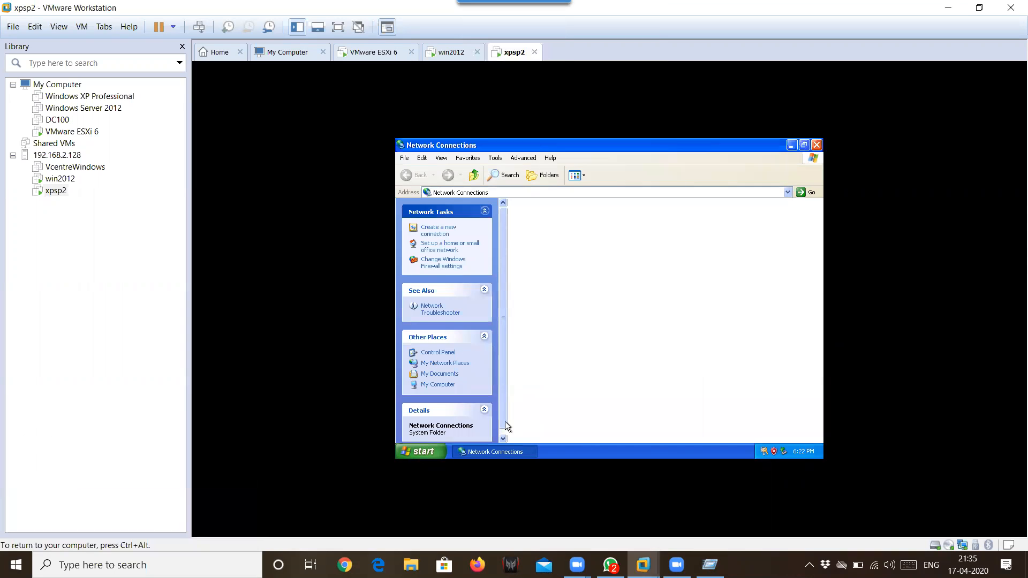
pyautogui.click(503, 439)
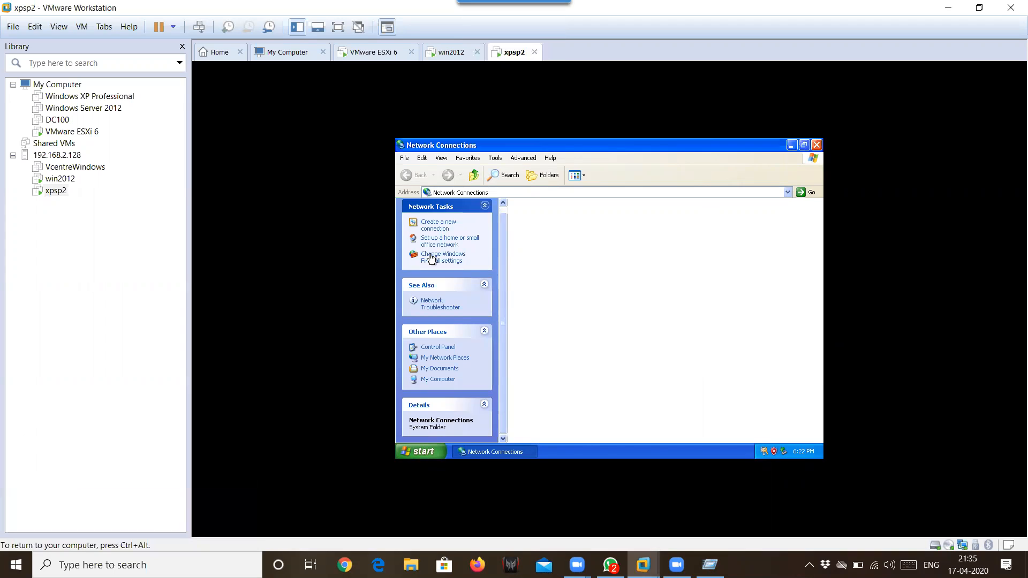
pyautogui.click(438, 372)
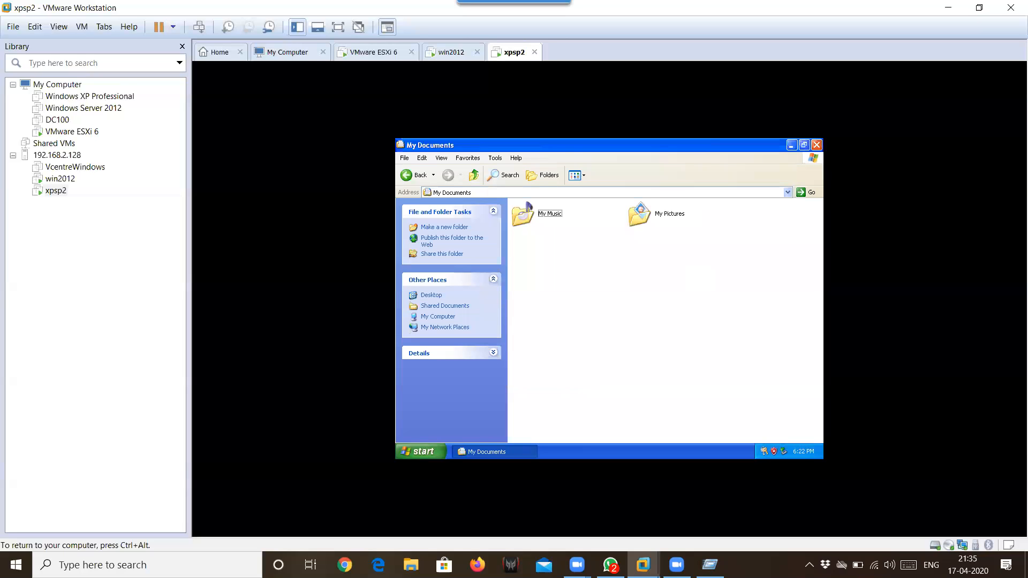
# - Close My Documents, release input to the host, and bring up the xpsp2 VM's menu
pyautogui.click(816, 145)
pyautogui.hotkey('ctrl', 'alt')
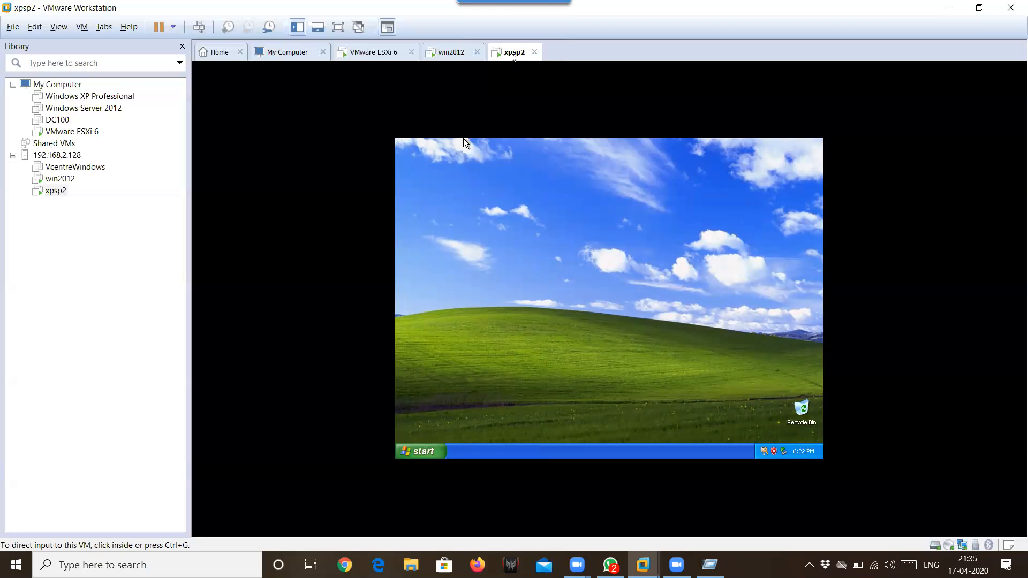
pyautogui.rightClick(511, 52)
# - Open the xpsp2 settings and confirm the existing network adapter stays on VM Network
pyautogui.click(554, 215)
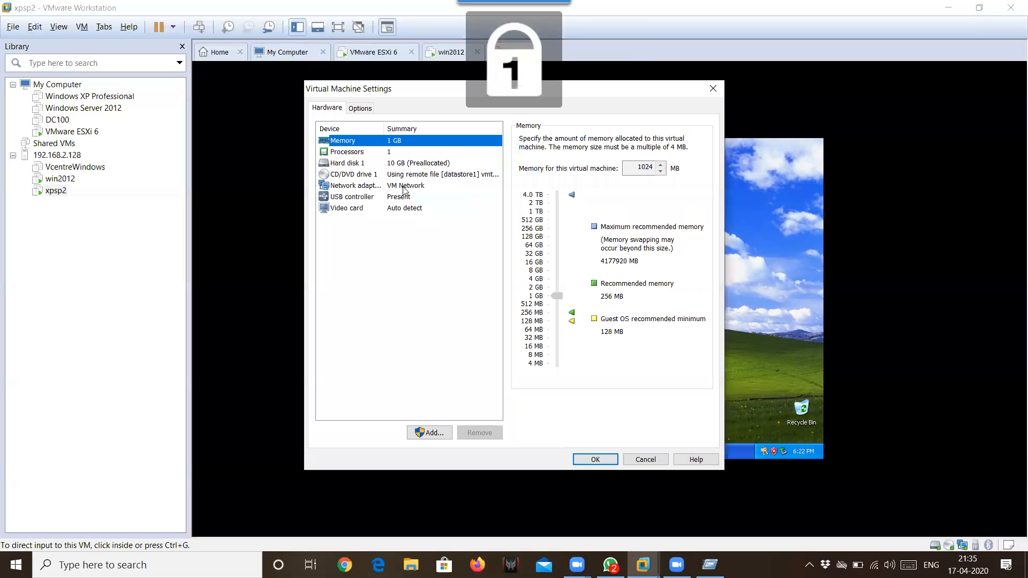
pyautogui.click(402, 187)
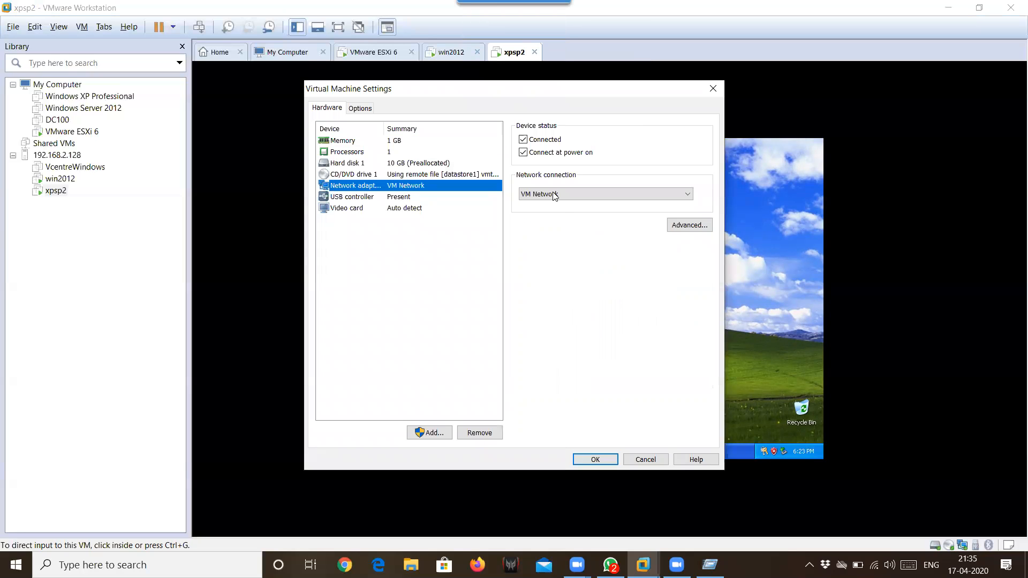
pyautogui.click(554, 195)
pyautogui.click(479, 222)
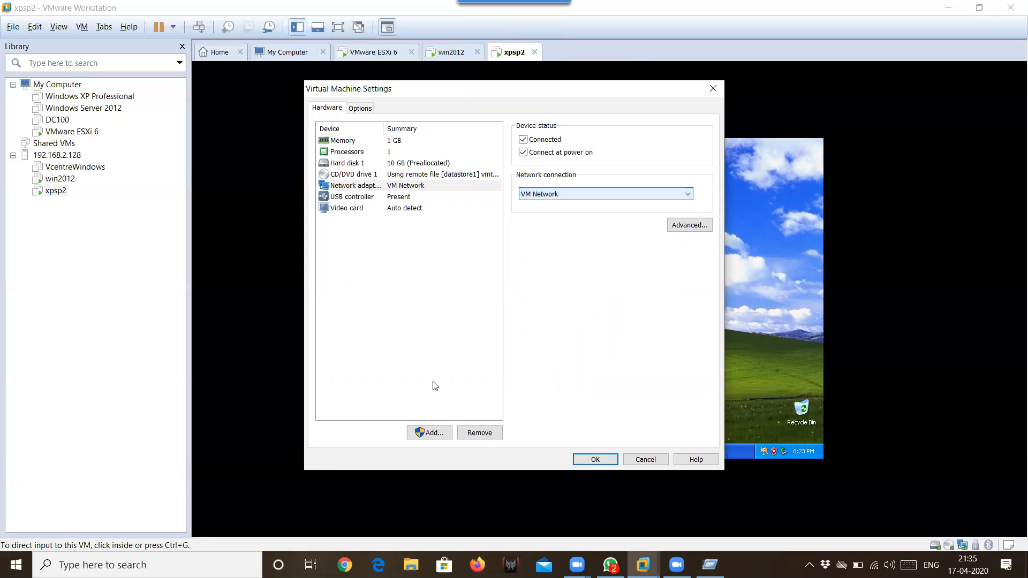
# - Add a second Network Adapter to xpsp2, save the settings, and return to the guest
pyautogui.click(426, 432)
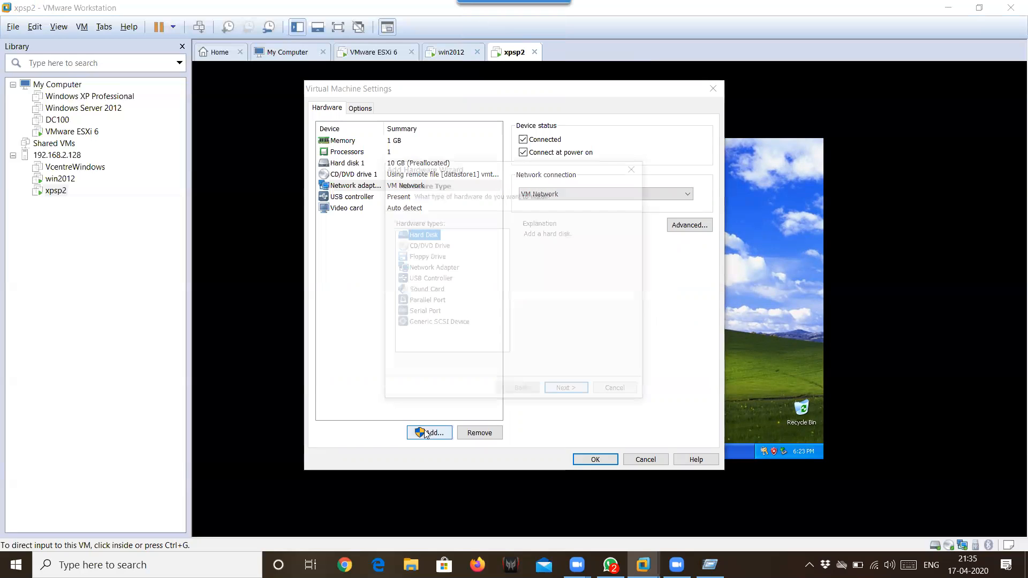
pyautogui.click(427, 268)
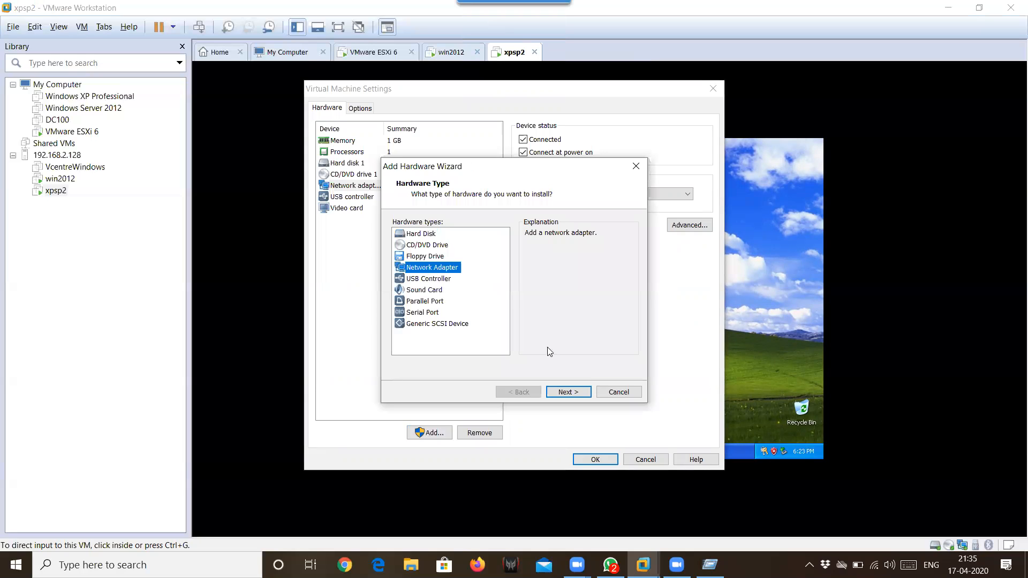
pyautogui.click(559, 394)
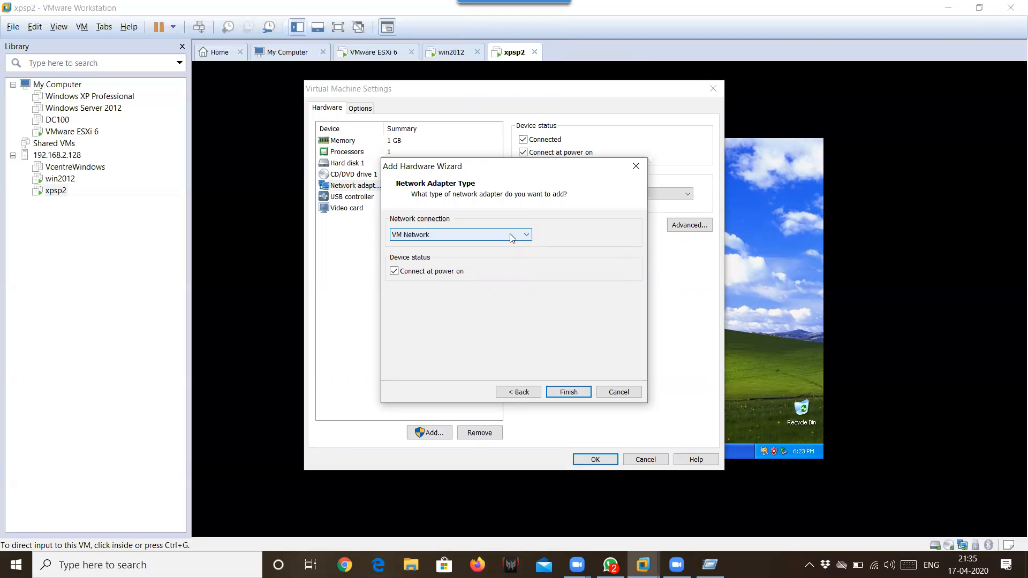
pyautogui.click(555, 395)
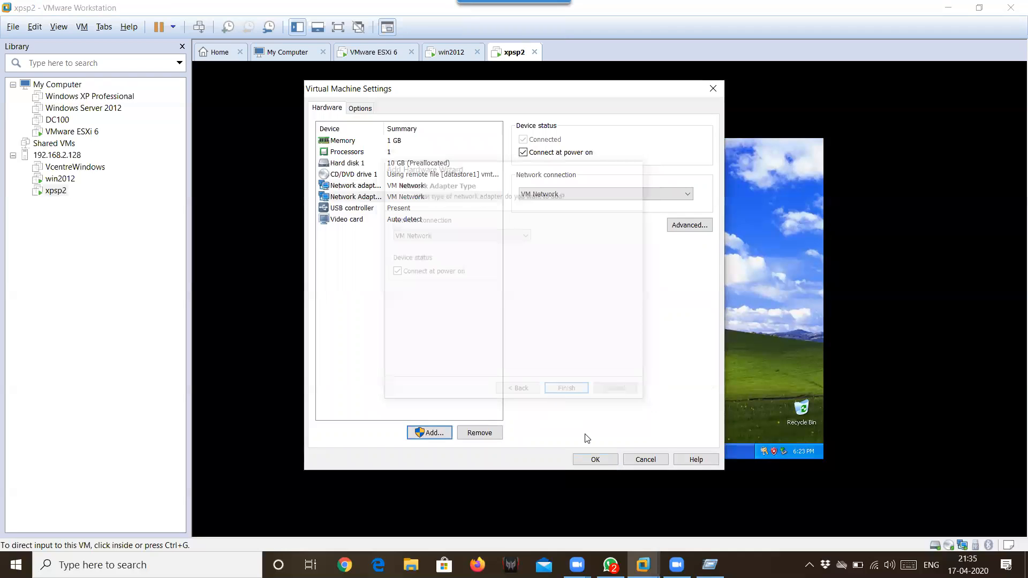
pyautogui.click(591, 462)
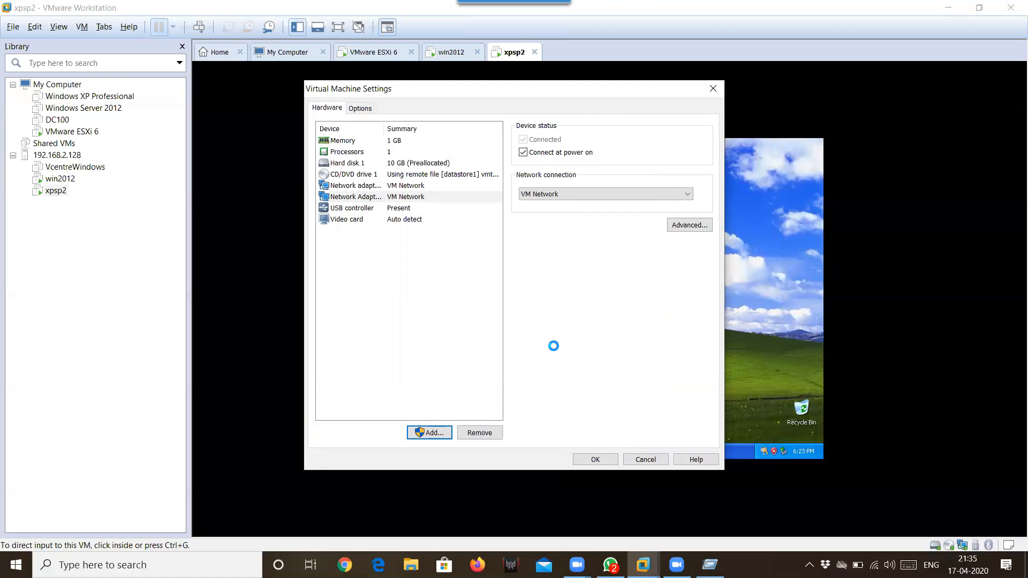
pyautogui.click(473, 280)
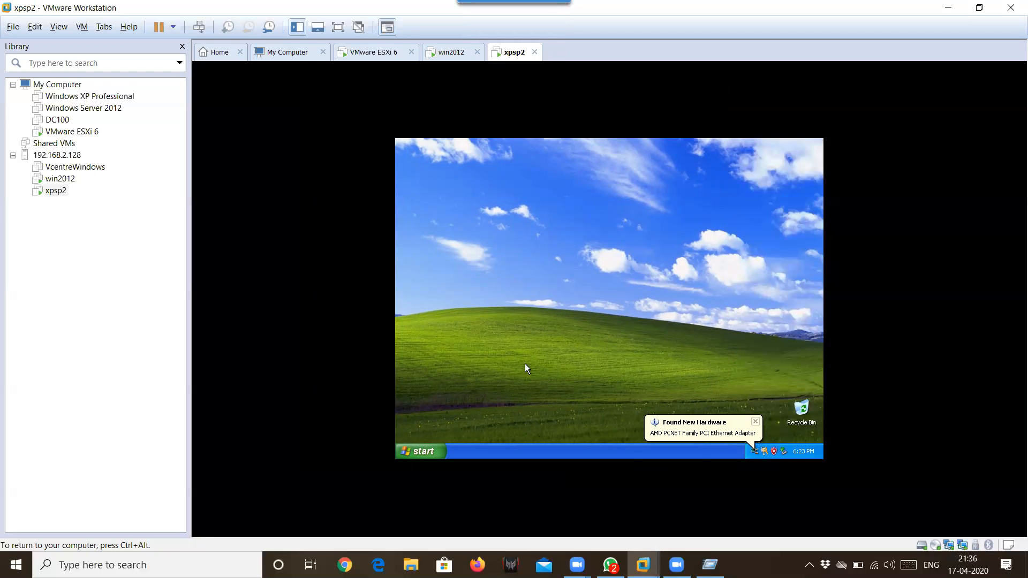
# - Run ncpa.cpl from the guest's Run box and maximize the Network Connections window
pyautogui.click(426, 441)
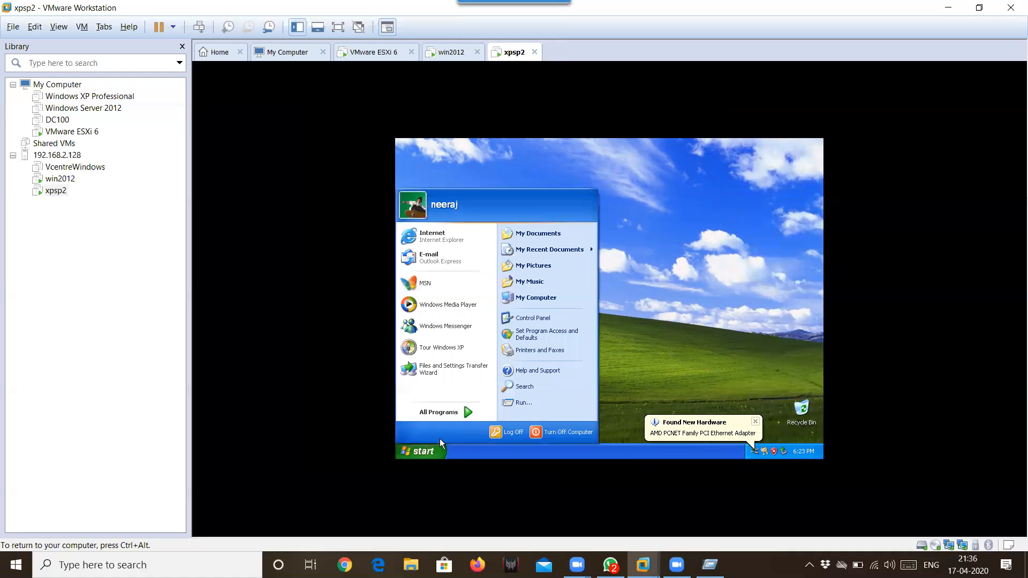
pyautogui.click(548, 398)
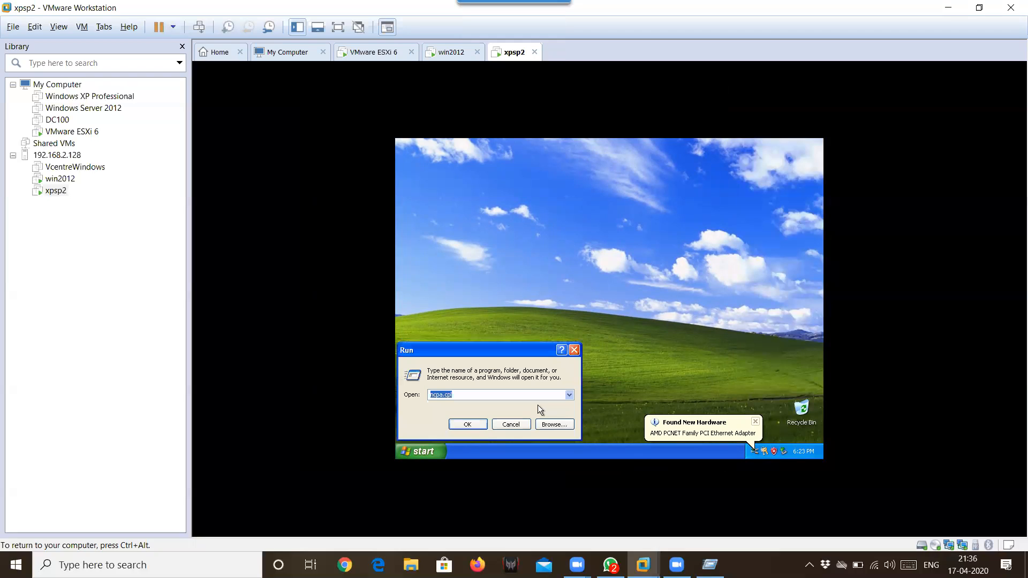
pyautogui.click(454, 425)
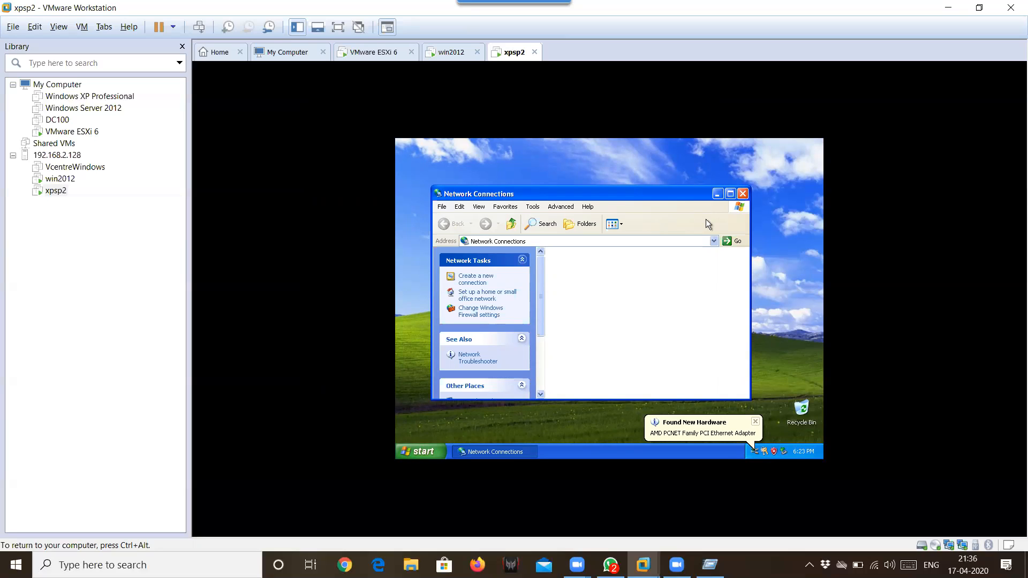
pyautogui.click(731, 195)
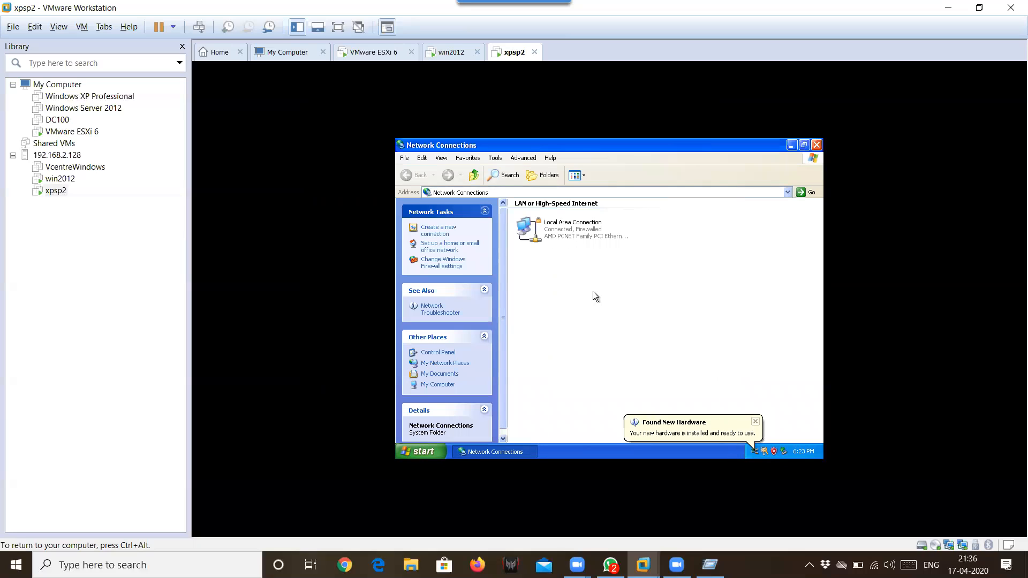
# - Open the Internet Protocol (TCP/IP) properties of the new Local Area Connection
pyautogui.click(554, 228)
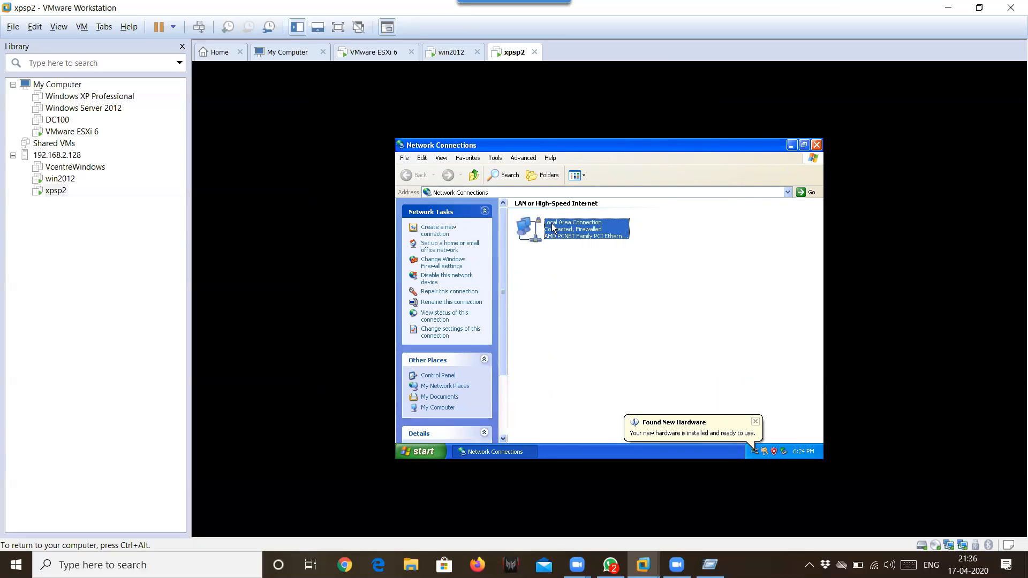
pyautogui.doubleClick(555, 228)
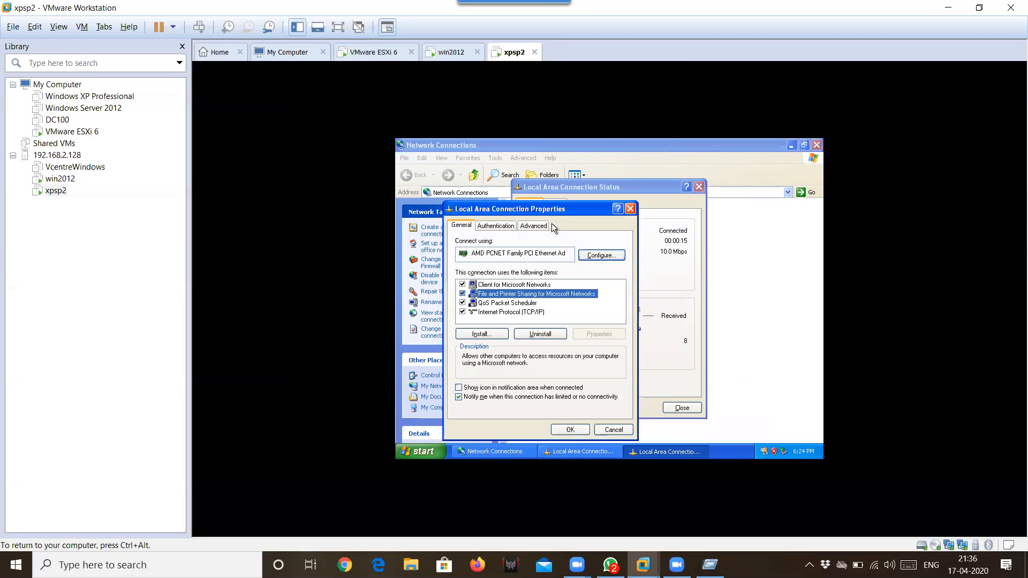
pyautogui.press('Down')
pyautogui.press('Down')
pyautogui.hotkey('alt', 'r')
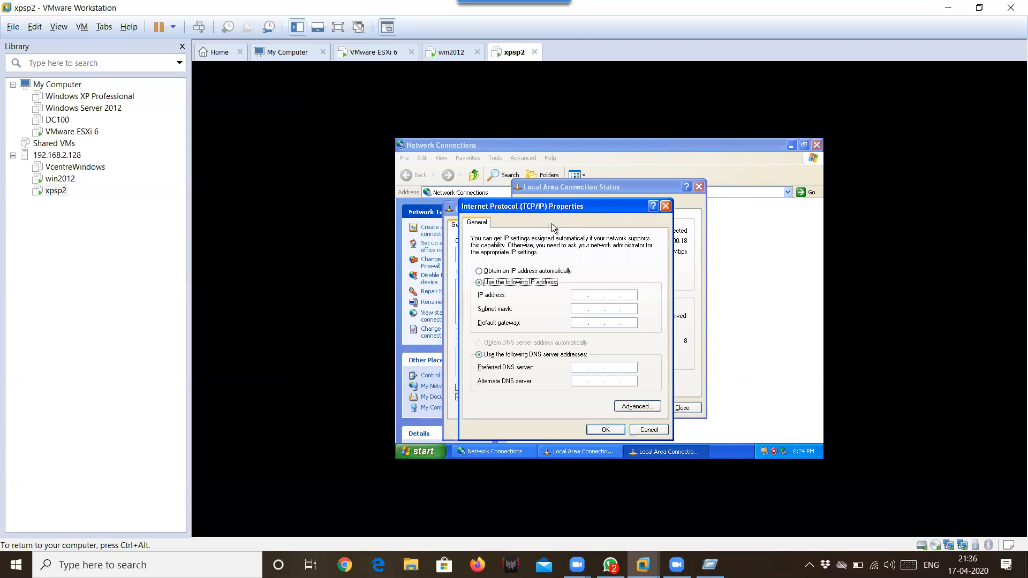
# - Enter IP 192.168.2.201, mask 255.255.255.0 and preferred DNS 192.168.2.100, then switch to the win2012 VM
pyautogui.press('Tab')
pyautogui.write('192 . 168 . 2 . 201')
pyautogui.press('Tab')
pyautogui.press('Tab')
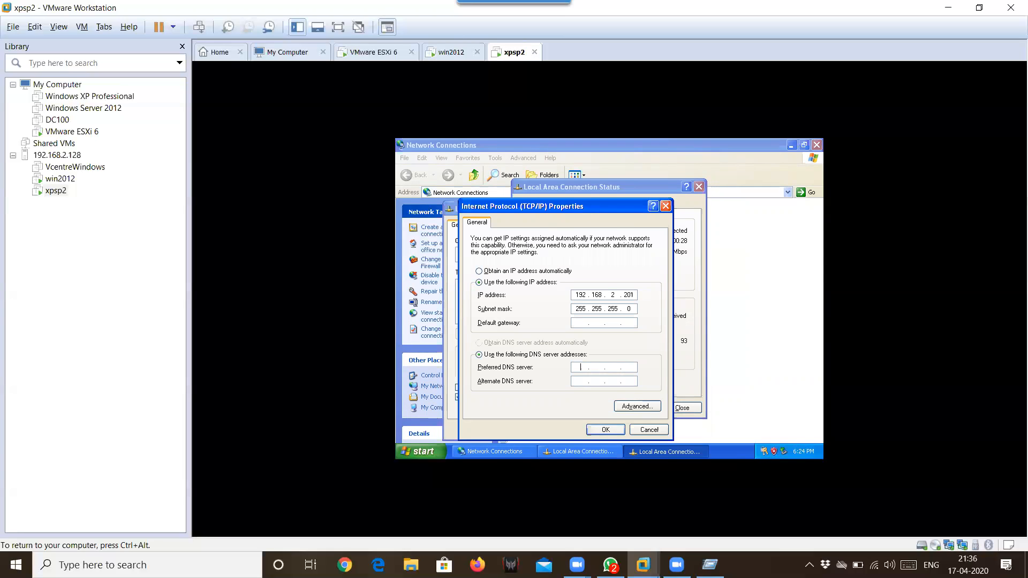
pyautogui.write('192 . 168 . 2 ')
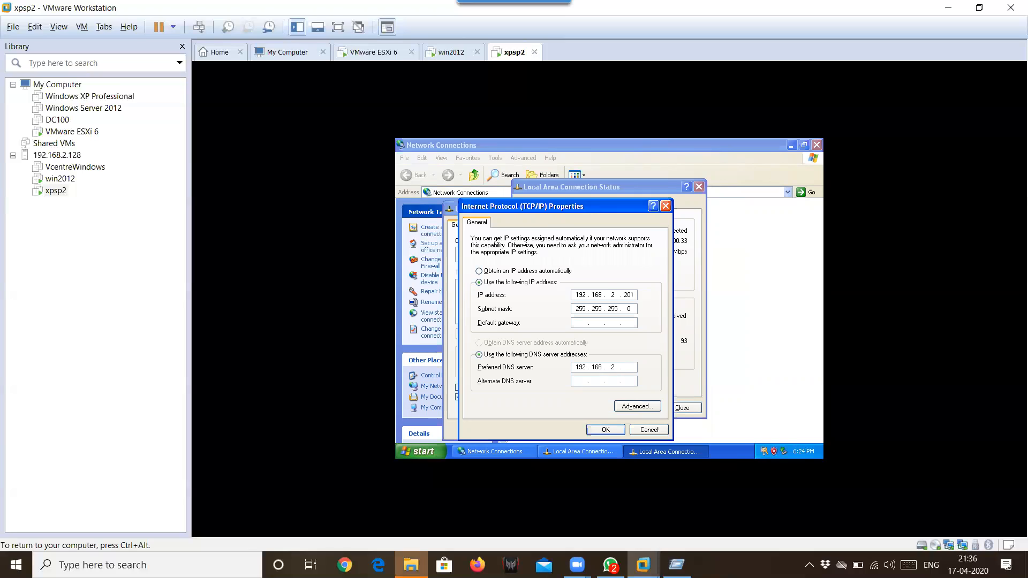
pyautogui.write('. 100')
pyautogui.hotkey('ctrl', 'alt')
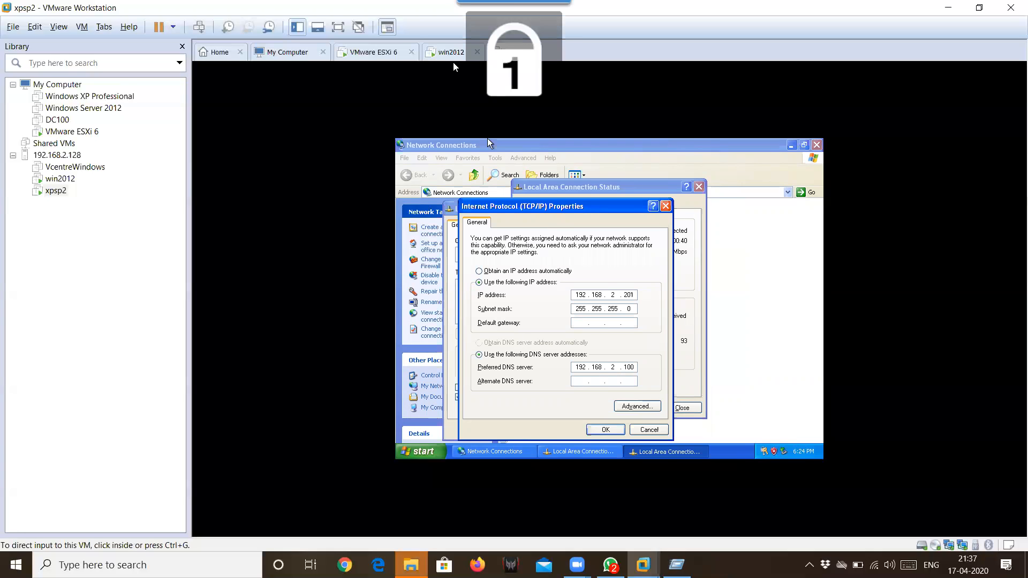
pyautogui.hotkey('ctrl', 'alt', 'Left')
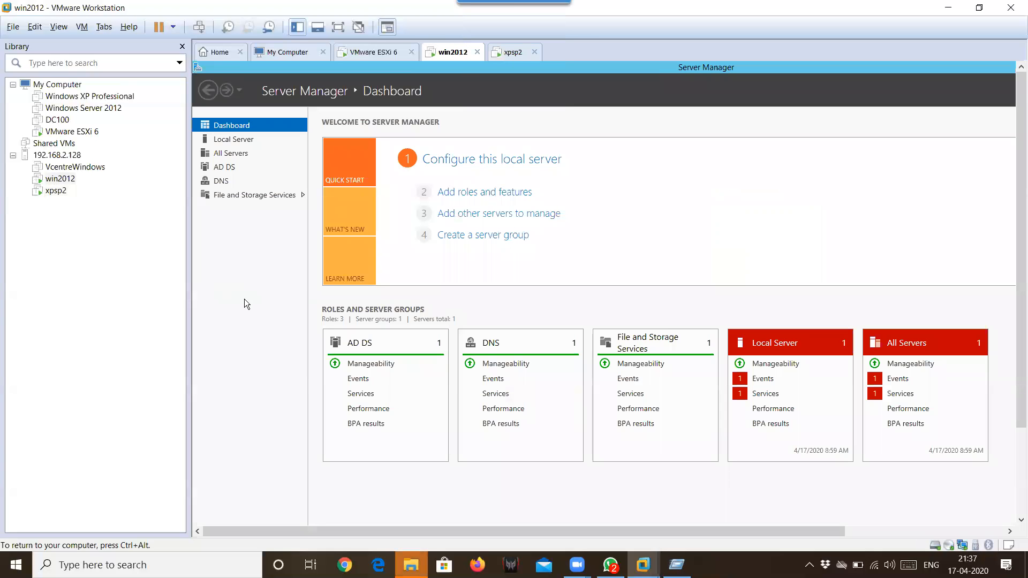
# - Confirm on the server's Local Server page that its address is 192.168.2.100, then return to xpsp2
pyautogui.click(245, 143)
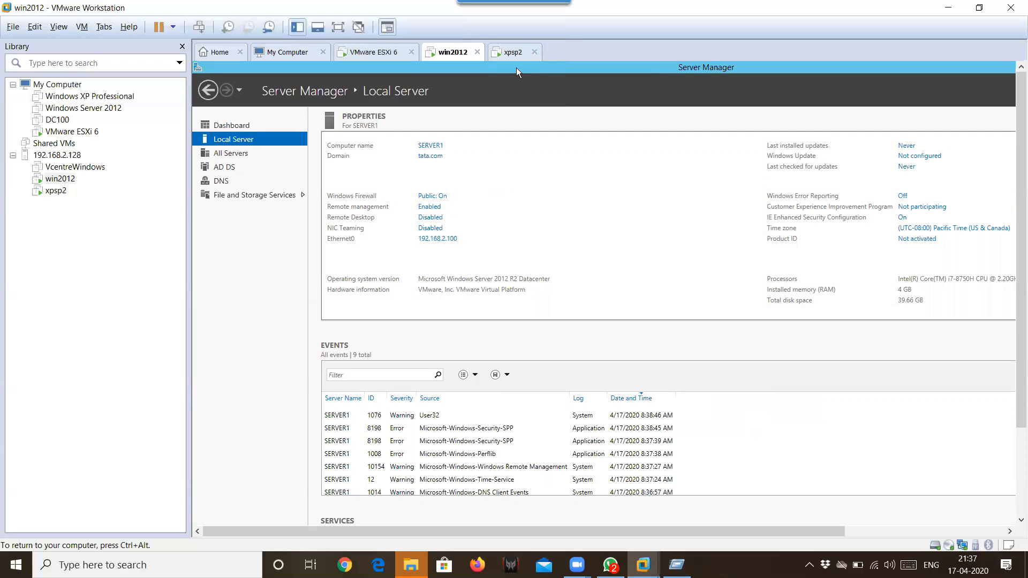
pyautogui.click(513, 52)
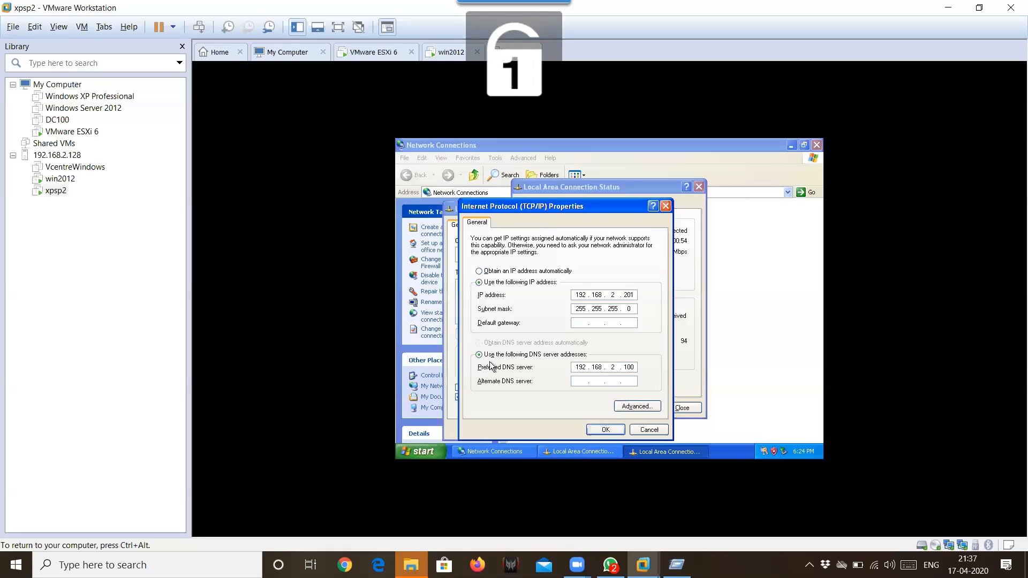
# - Apply the TCP/IP settings, enable the notification-area icon, and close the connection dialogs
pyautogui.click(609, 431)
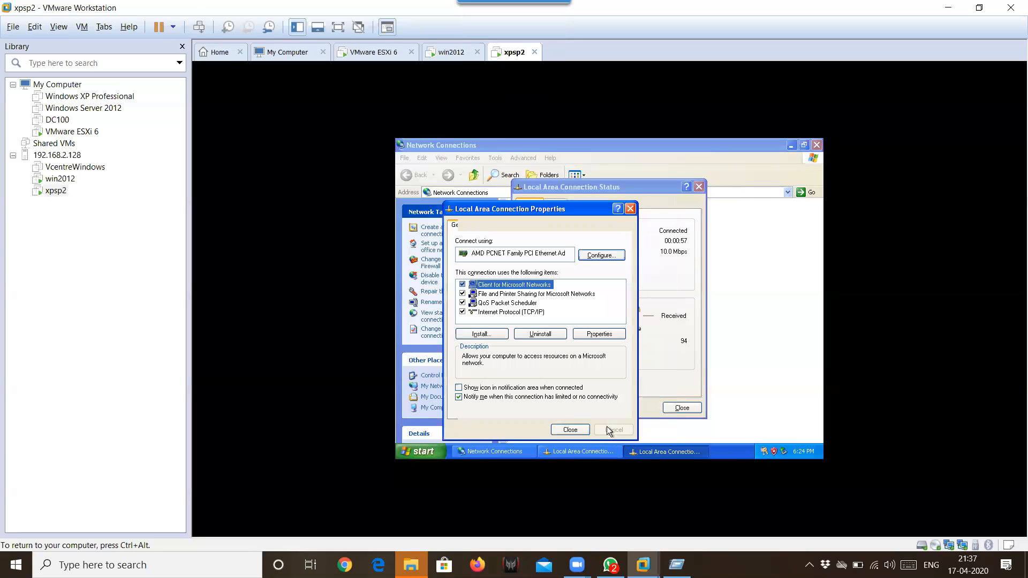
pyautogui.click(536, 388)
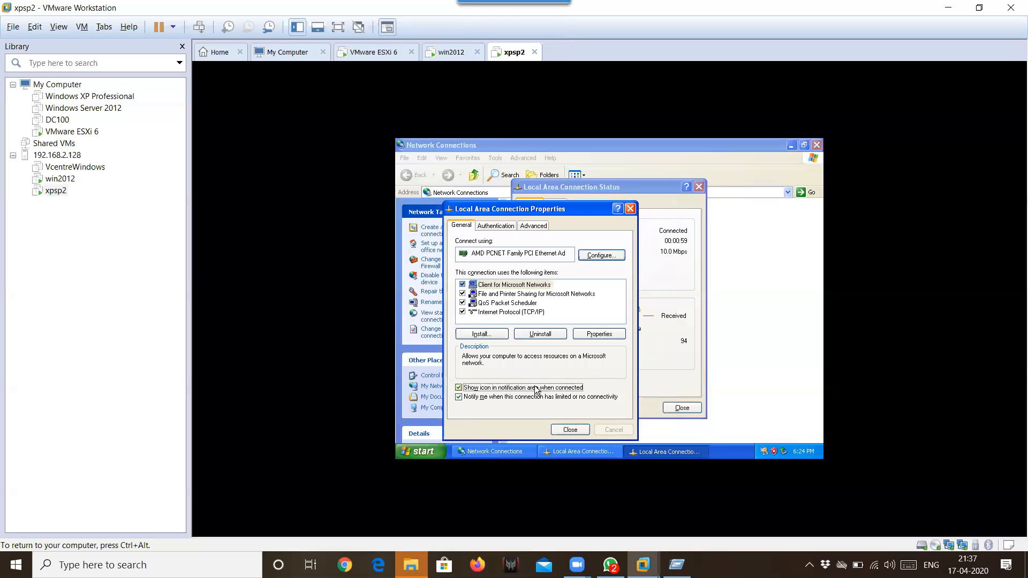
pyautogui.click(570, 429)
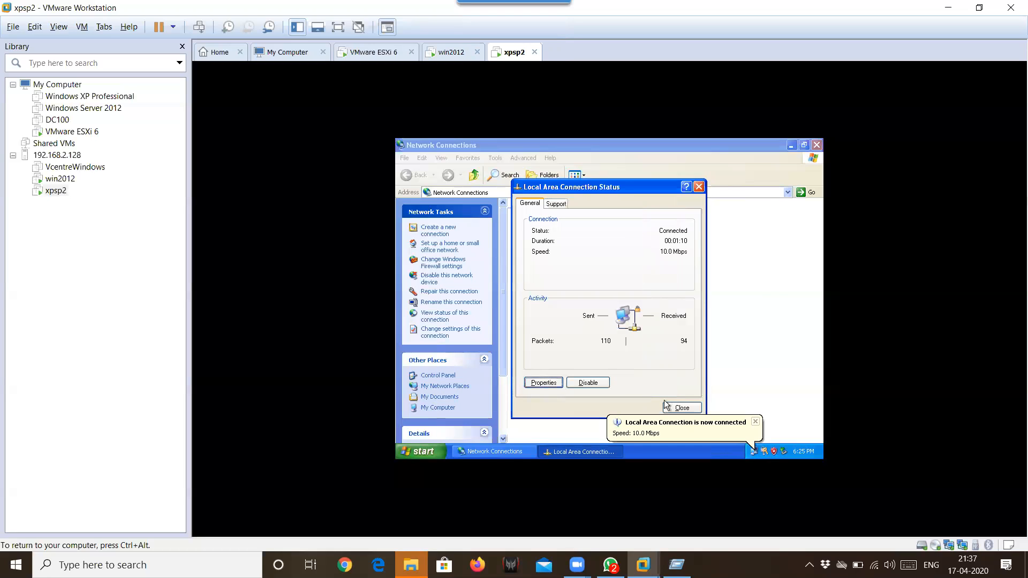
pyautogui.click(680, 408)
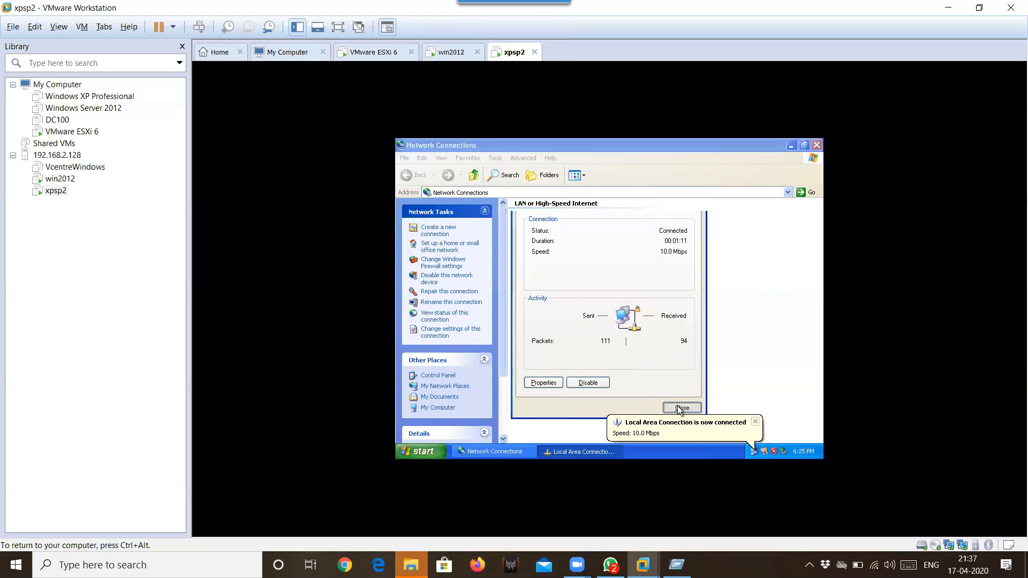
pyautogui.click(716, 293)
# - Run sysdm.cpl and open the Computer Name change settings
pyautogui.press('super+r')
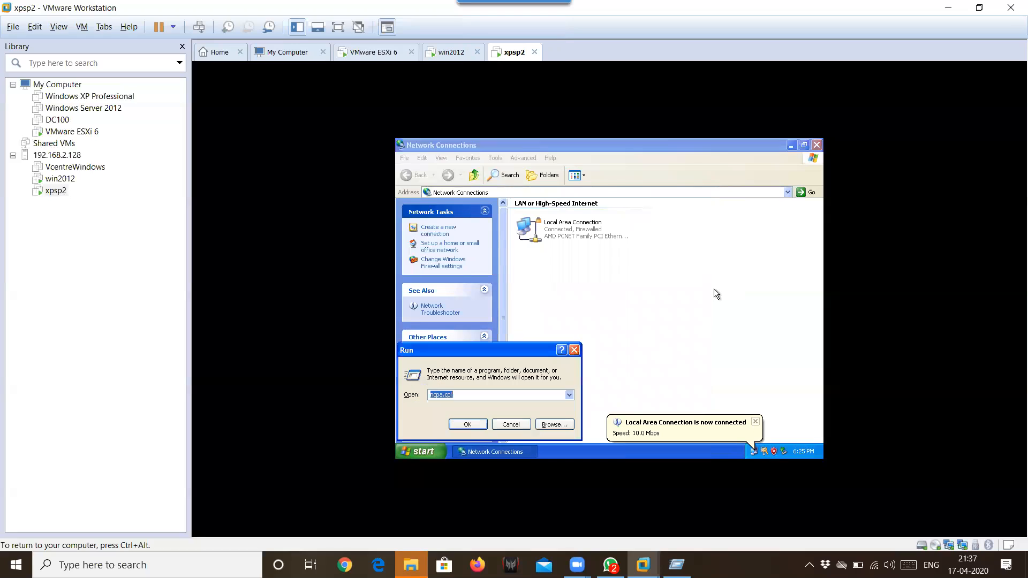
pyautogui.press('BackSpace')
pyautogui.write('sysdm.cpl')
pyautogui.press('Return')
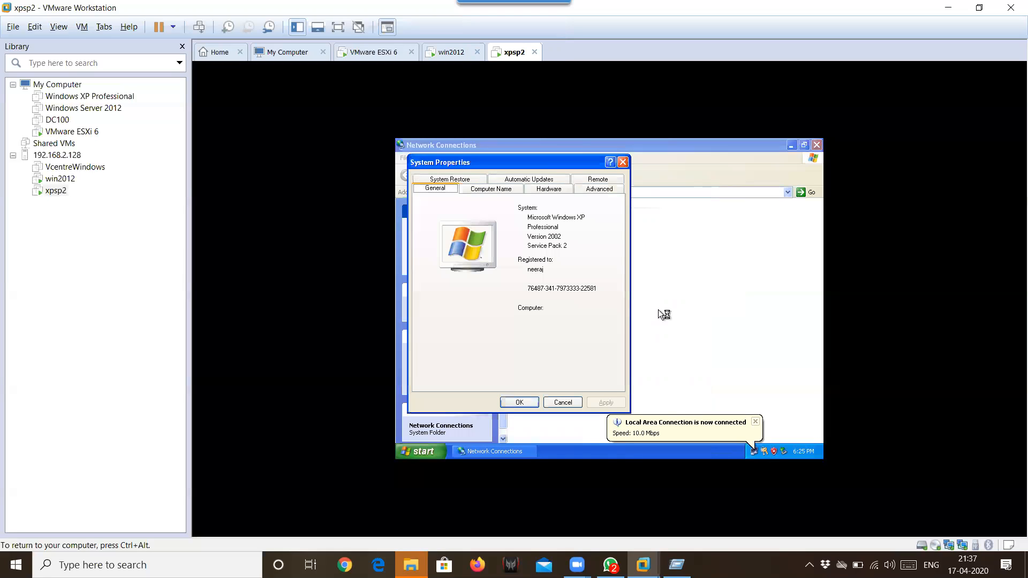
pyautogui.click(503, 193)
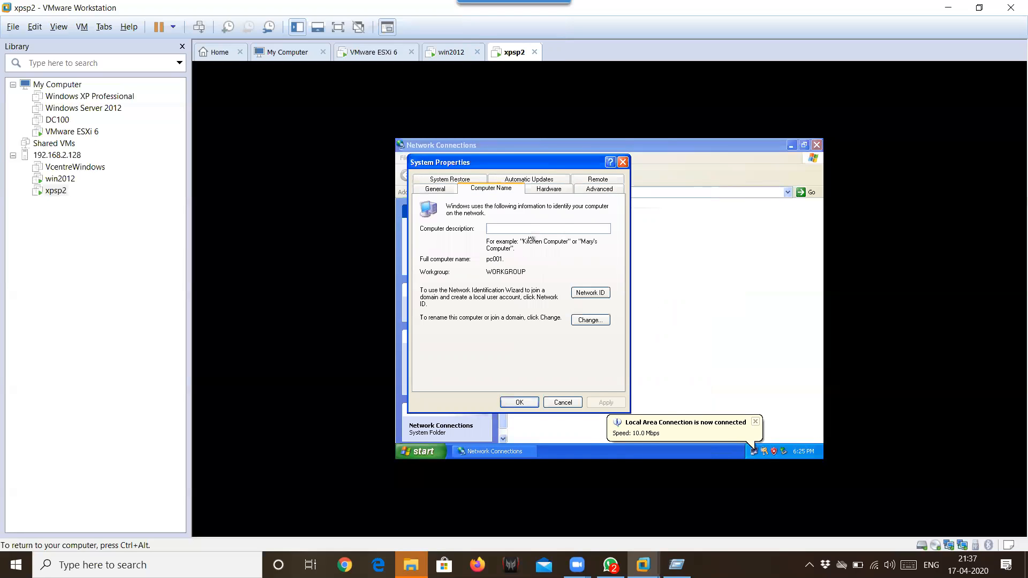
pyautogui.click(594, 319)
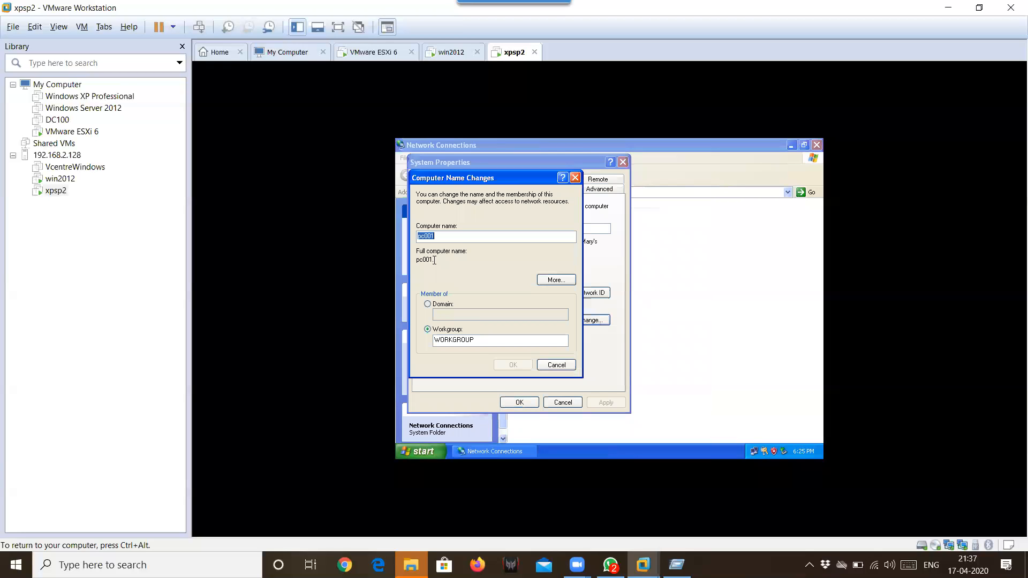
# - Join the domain tata.com, entering the domain administrator's credentials
pyautogui.click(428, 305)
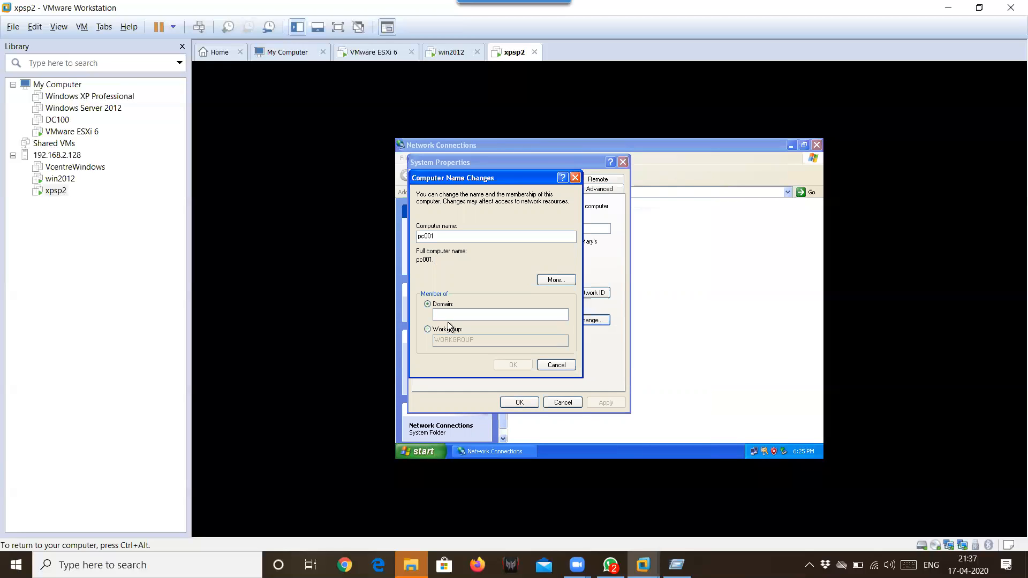
pyautogui.click(449, 315)
pyautogui.write('tata.com')
pyautogui.press('Return')
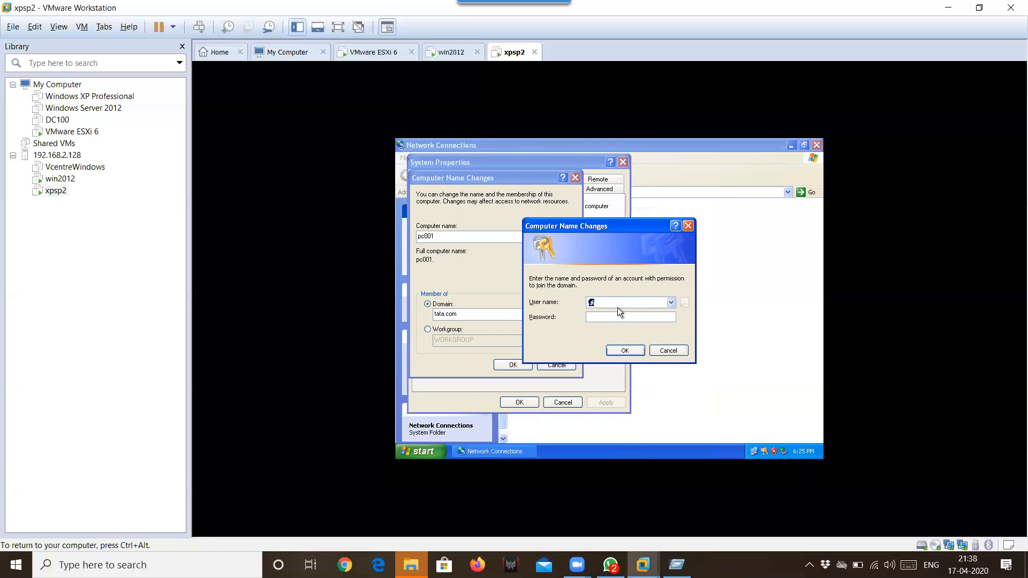
pyautogui.write('administrator123456789')
pyautogui.press('Return')
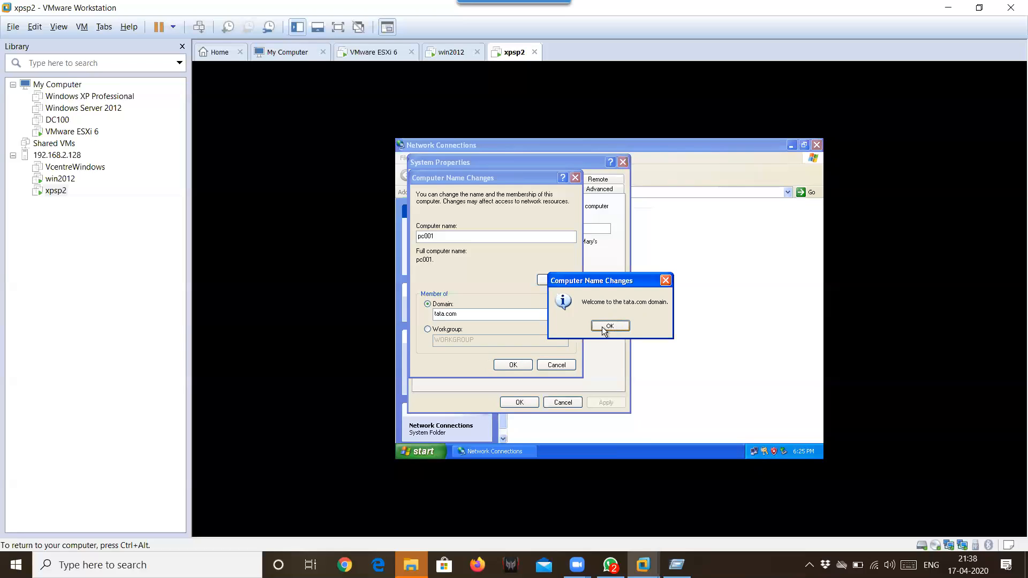
# - Acknowledge the domain welcome and restart messages, then restart the XP VM now
pyautogui.click(605, 328)
pyautogui.click(609, 328)
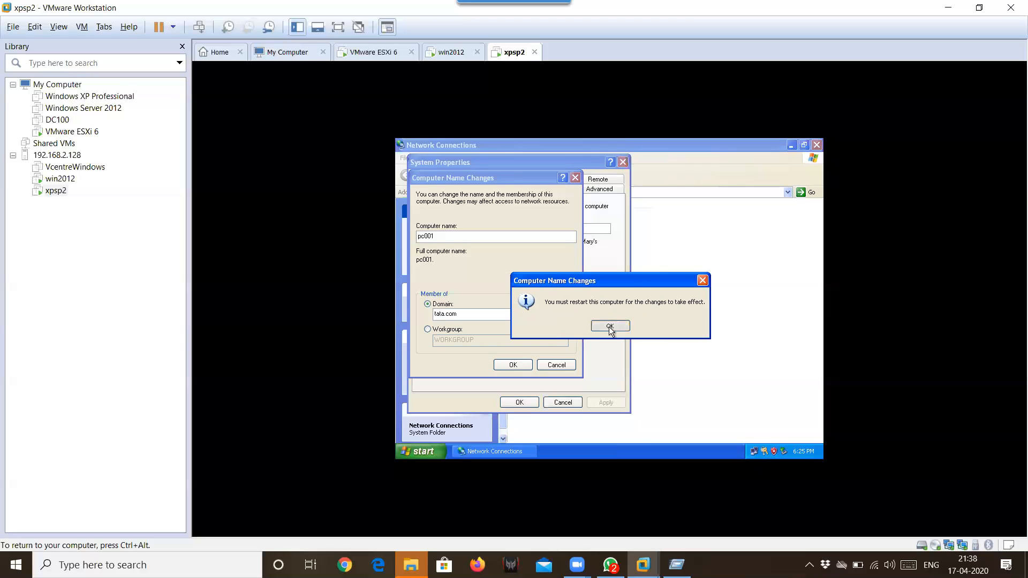
pyautogui.click(520, 403)
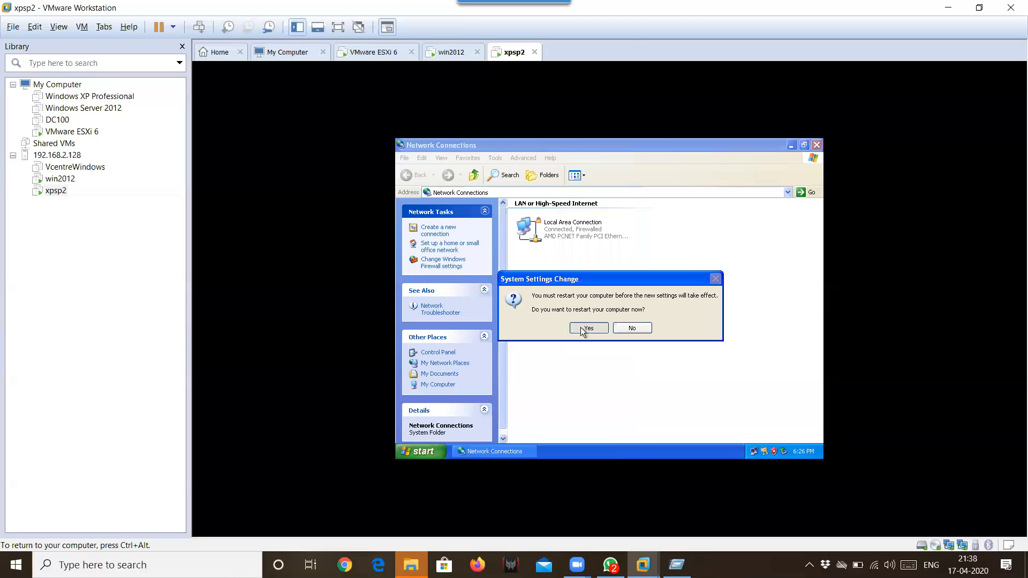
pyautogui.click(581, 327)
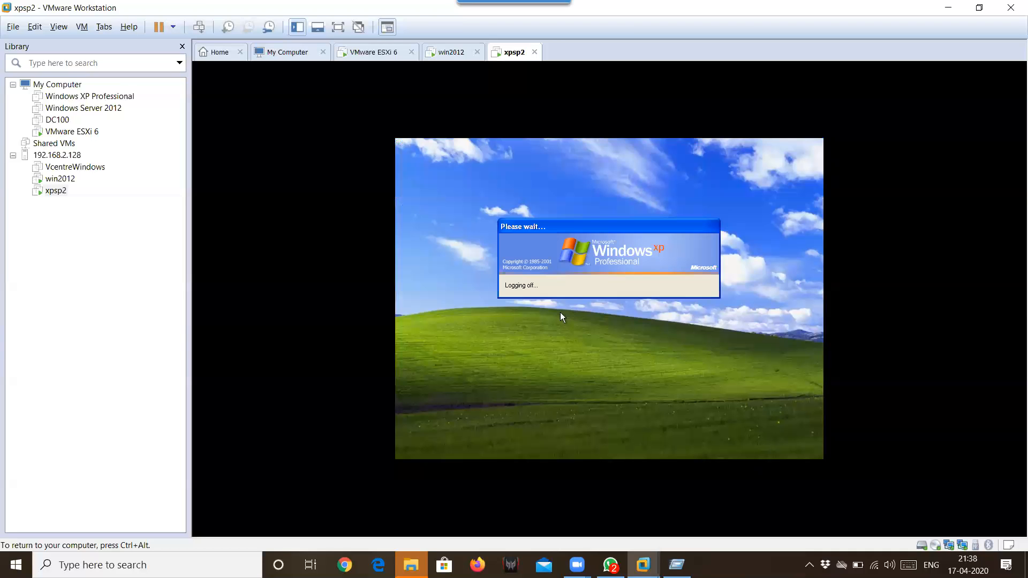
# - Switch from the XP VM to the win2012 VM and put it in full-screen mode
pyautogui.hotkey('ctrl', 'alt')
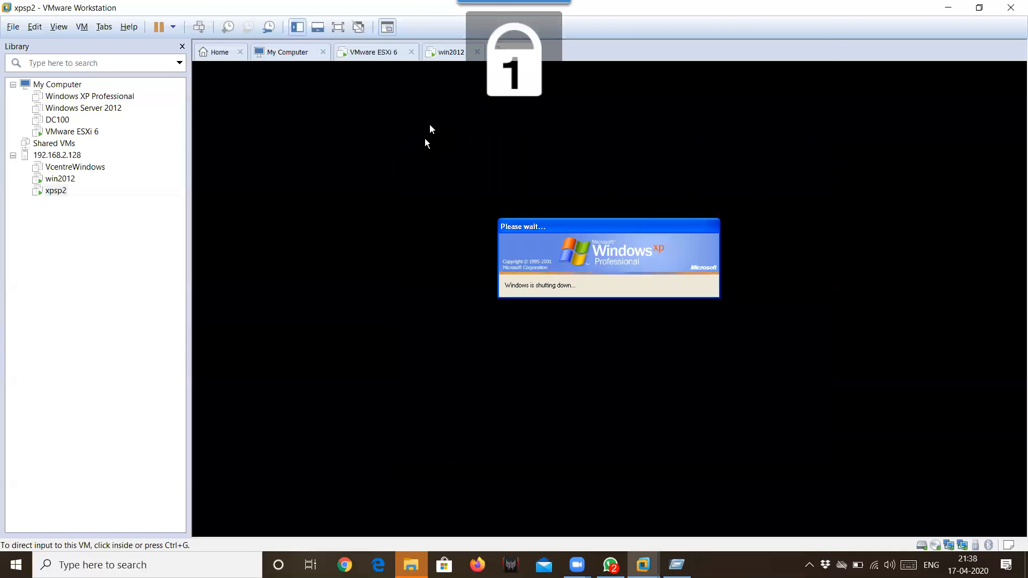
pyautogui.hotkey('ctrl', 'alt', 'Left')
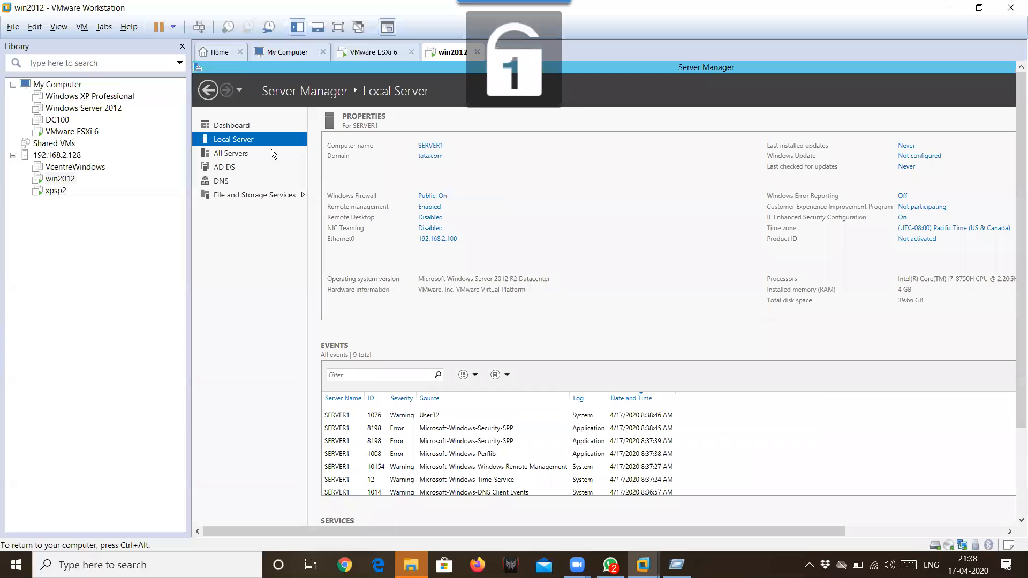
pyautogui.hotkey('ctrl', 'alt')
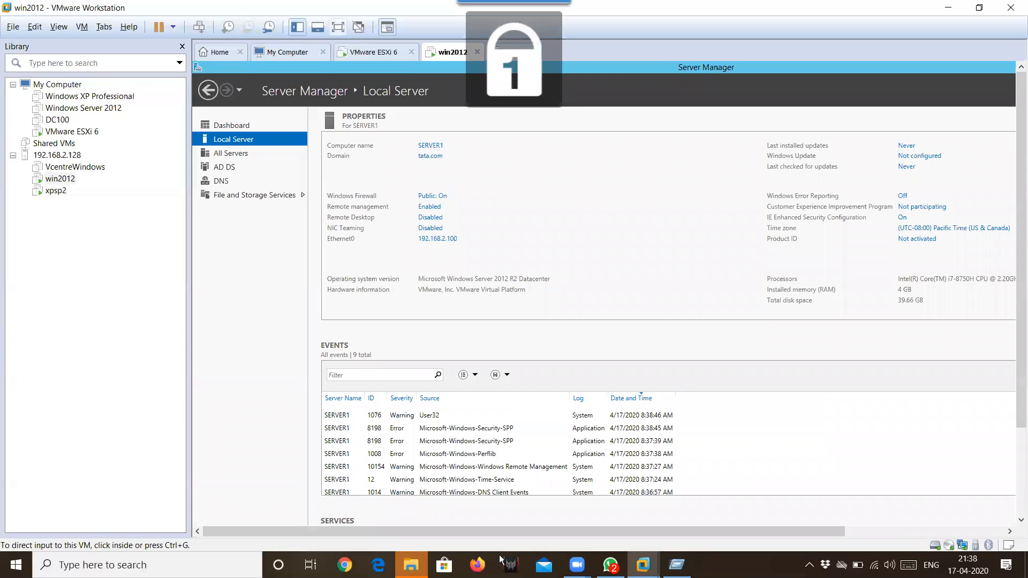
pyautogui.hotkey('ctrl', 'alt', 'Return')
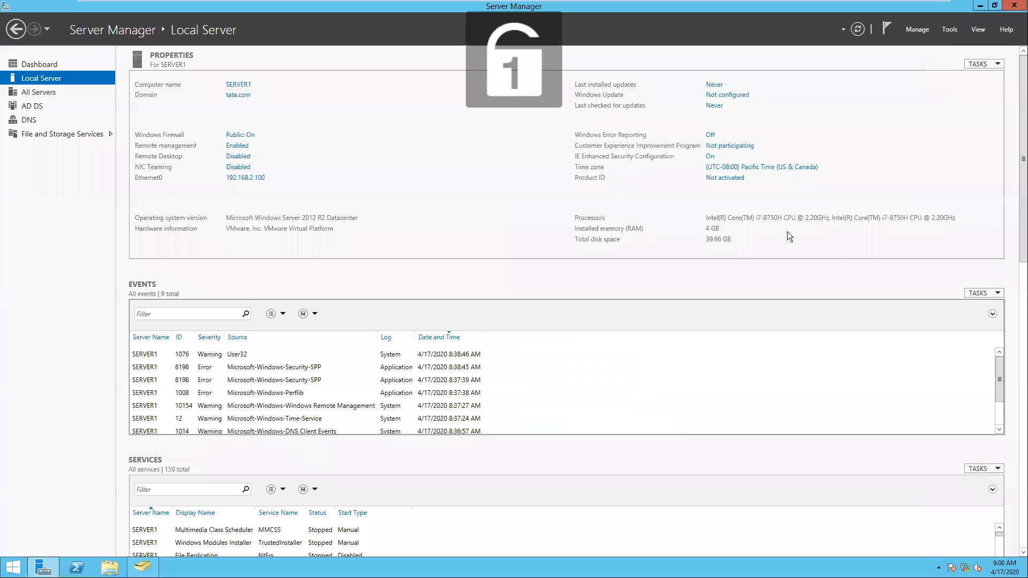
# - Launch Active Directory Users and Computers and open PC001's properties from the Computers container
pyautogui.click(949, 31)
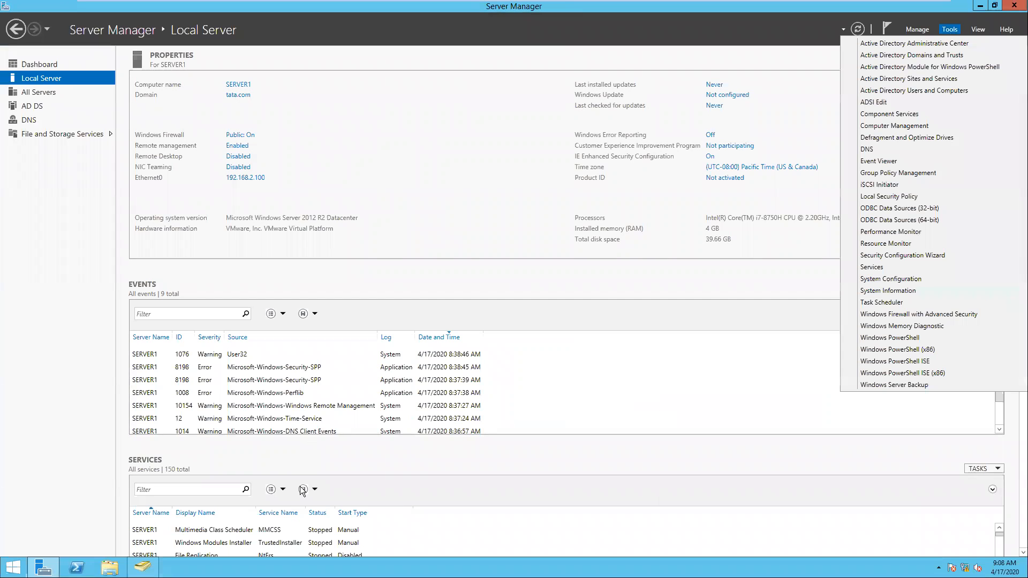
pyautogui.click(142, 567)
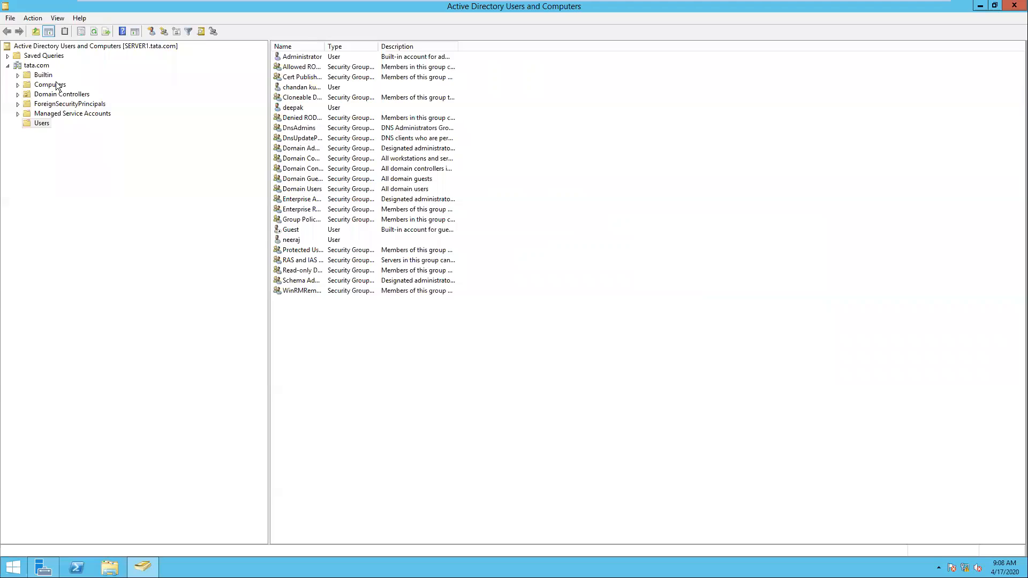
pyautogui.click(50, 84)
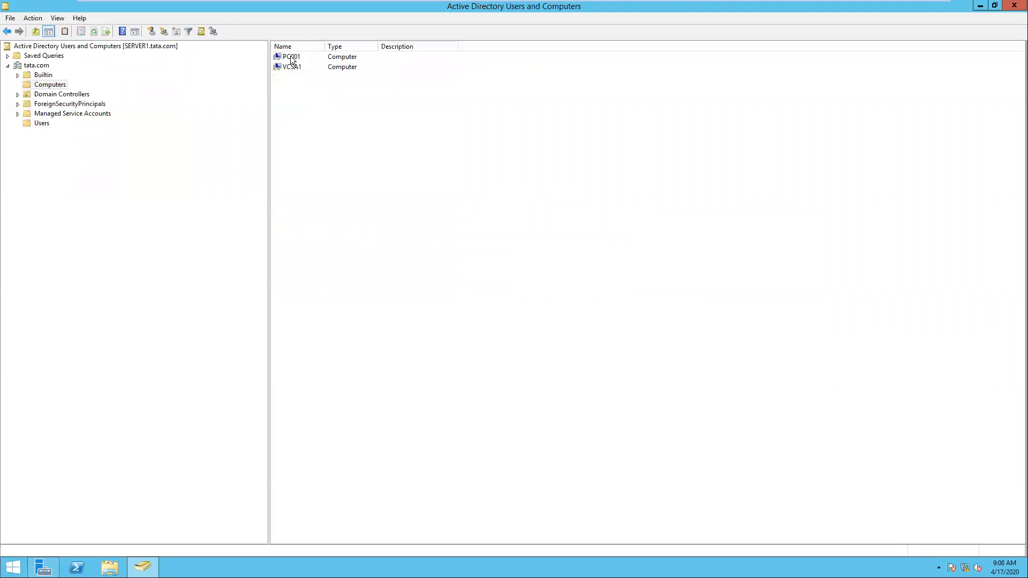
pyautogui.click(300, 58)
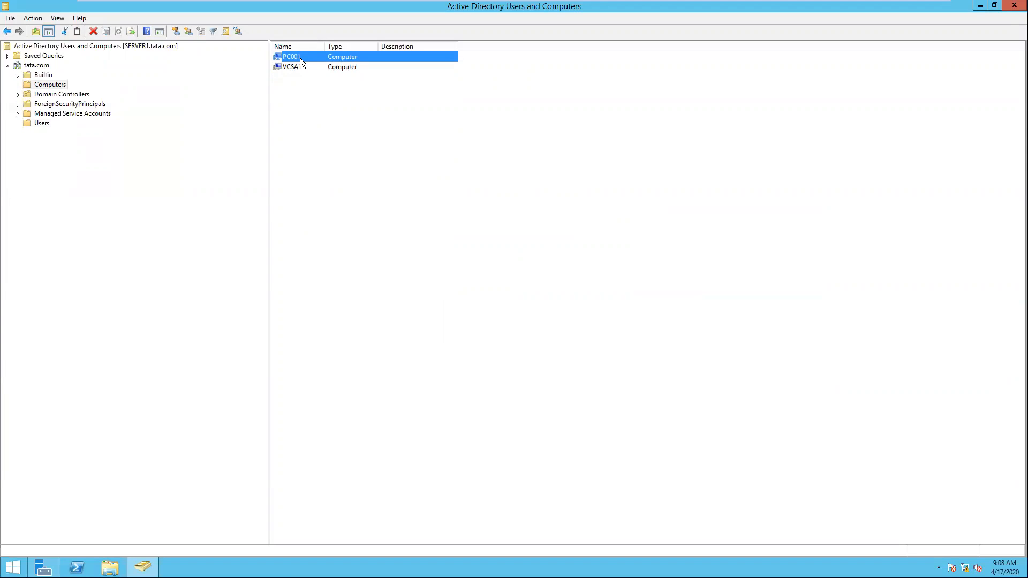
pyautogui.doubleClick(299, 57)
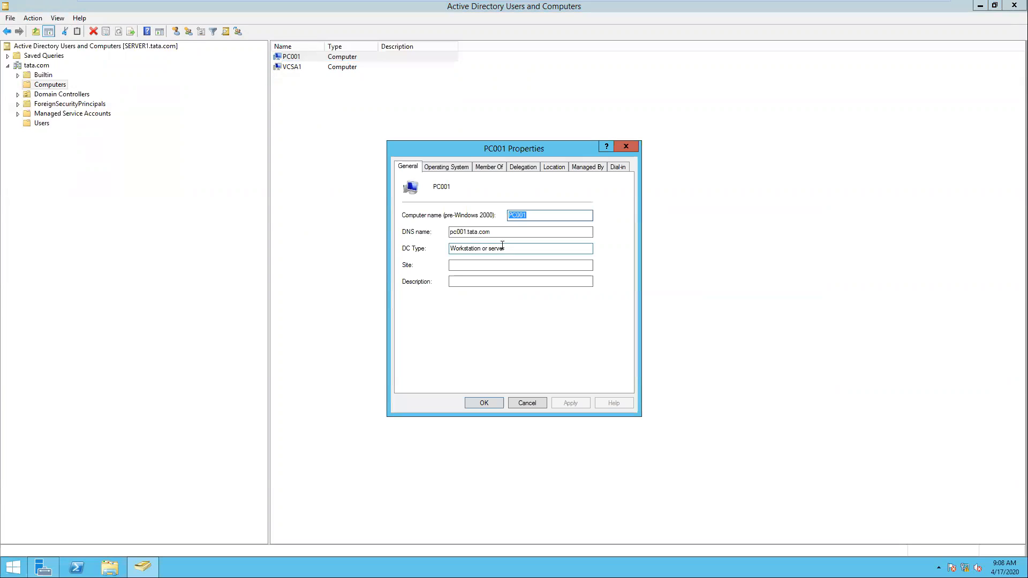
# - Set PC001 to be trusted for delegation to any service (Kerberos only) and apply
pyautogui.click(446, 167)
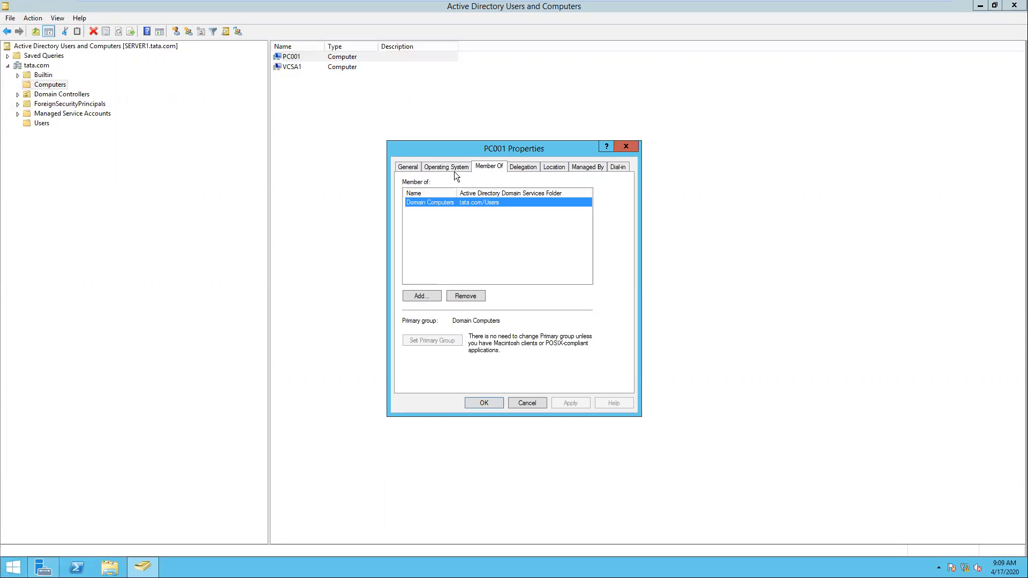
pyautogui.click(527, 168)
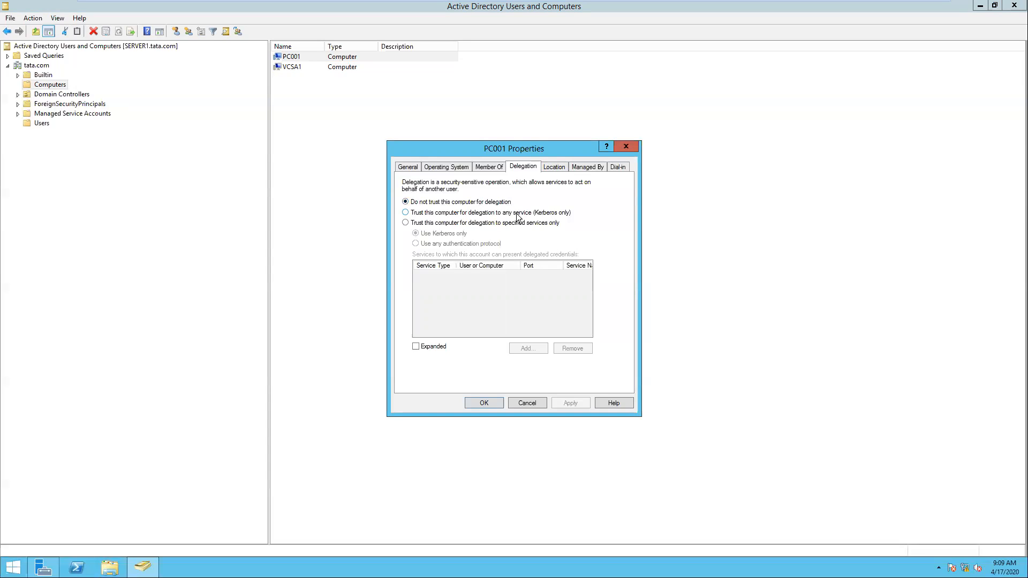
pyautogui.click(553, 216)
pyautogui.click(565, 406)
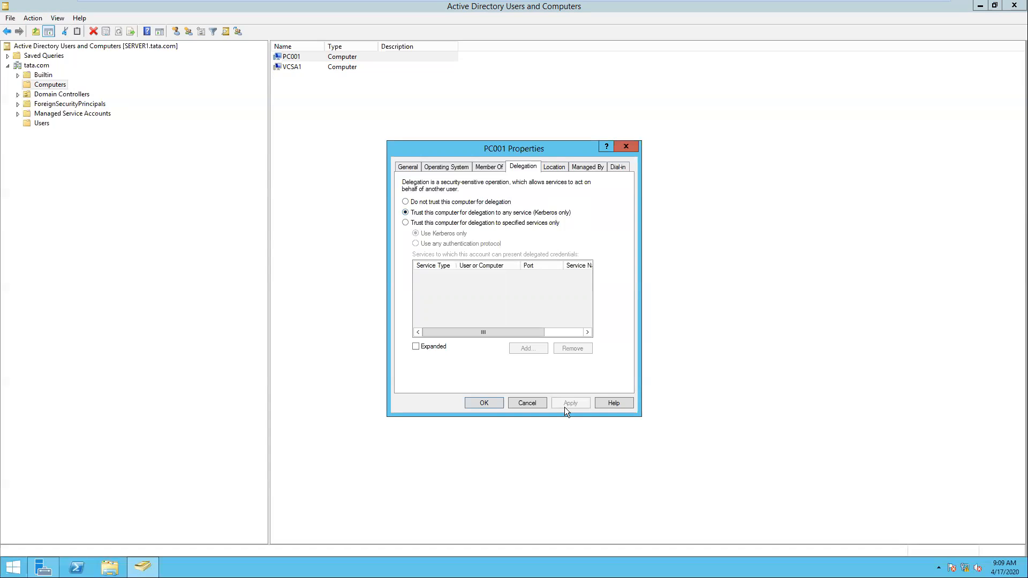
pyautogui.click(484, 403)
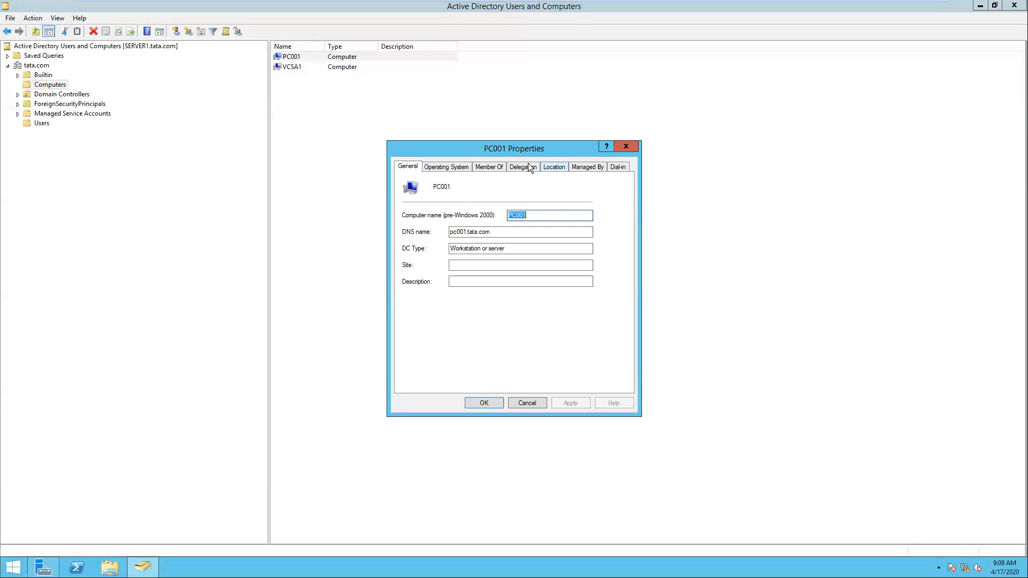
# - Review PC001's Delegation, Location and remaining property pages, then close the properties
pyautogui.click(540, 168)
pyautogui.click(566, 169)
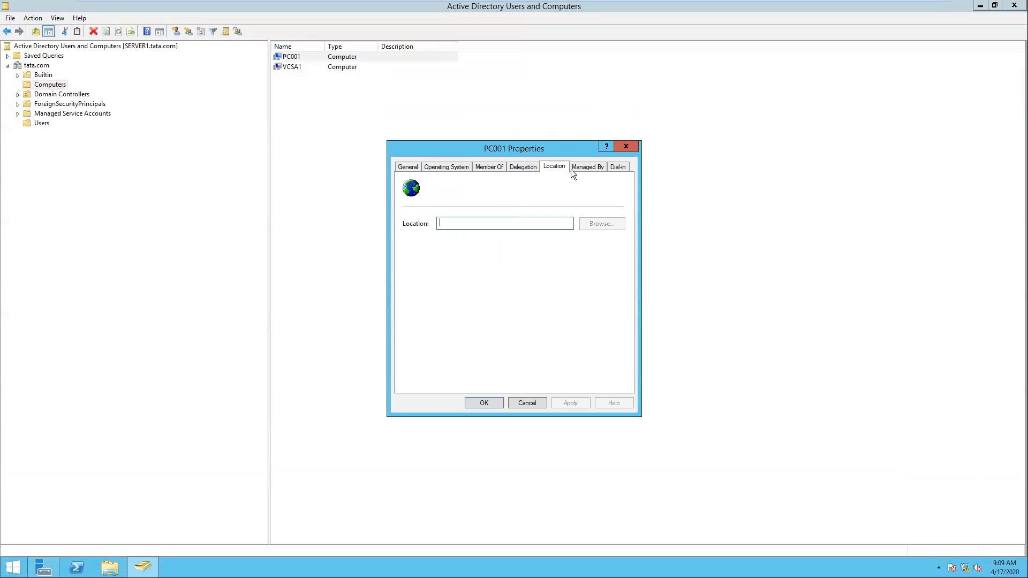
pyautogui.click(618, 168)
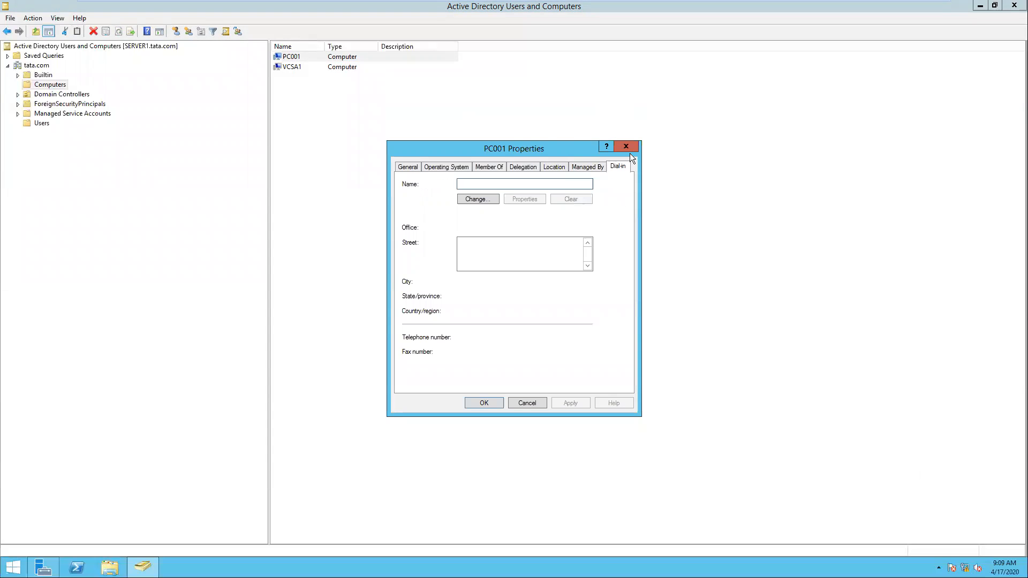
pyautogui.click(633, 148)
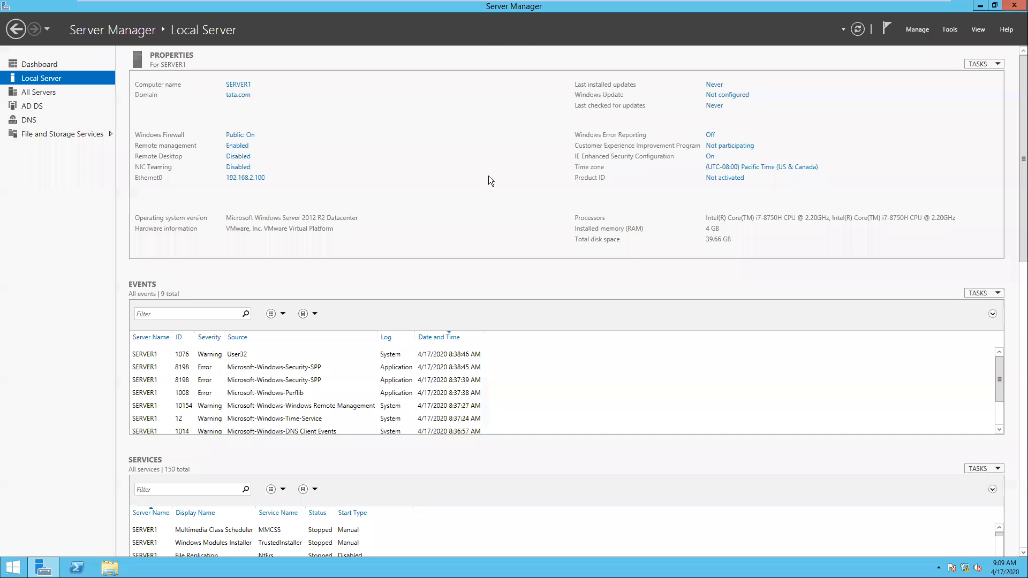
# - Return to the xpsp2 virtual machine and send Ctrl+Alt+Del to bring up the Windows XP logon dialog
pyautogui.moveTo(797, 20)
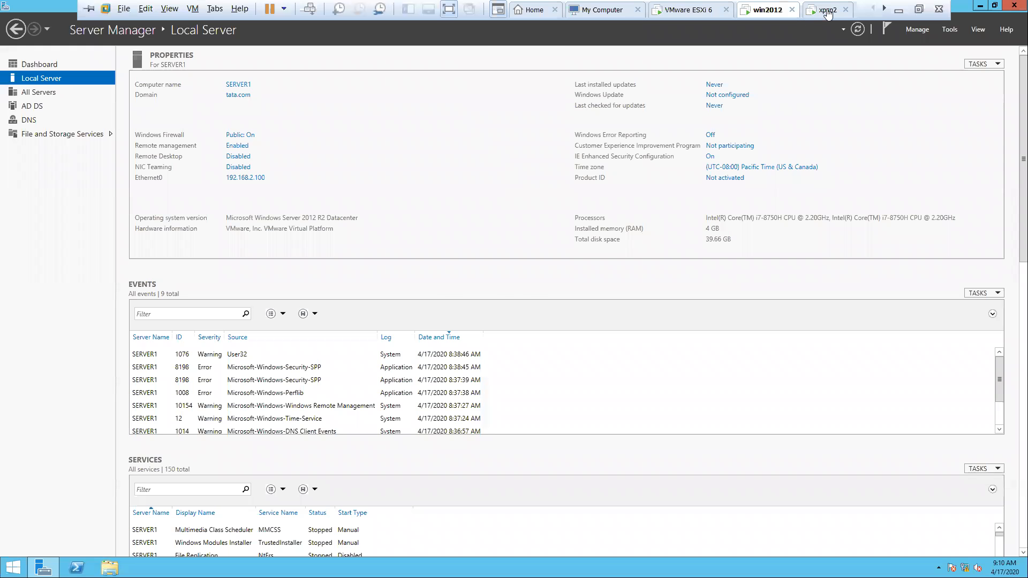
pyautogui.click(830, 9)
pyautogui.click(516, 294)
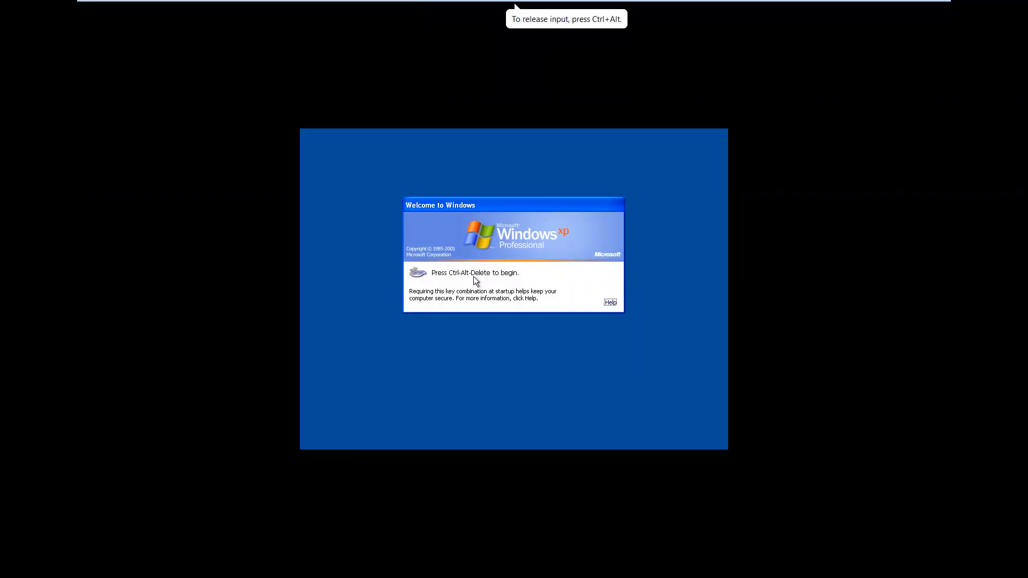
pyautogui.hotkey('ctrl', 'alt')
pyautogui.moveTo(337, 4)
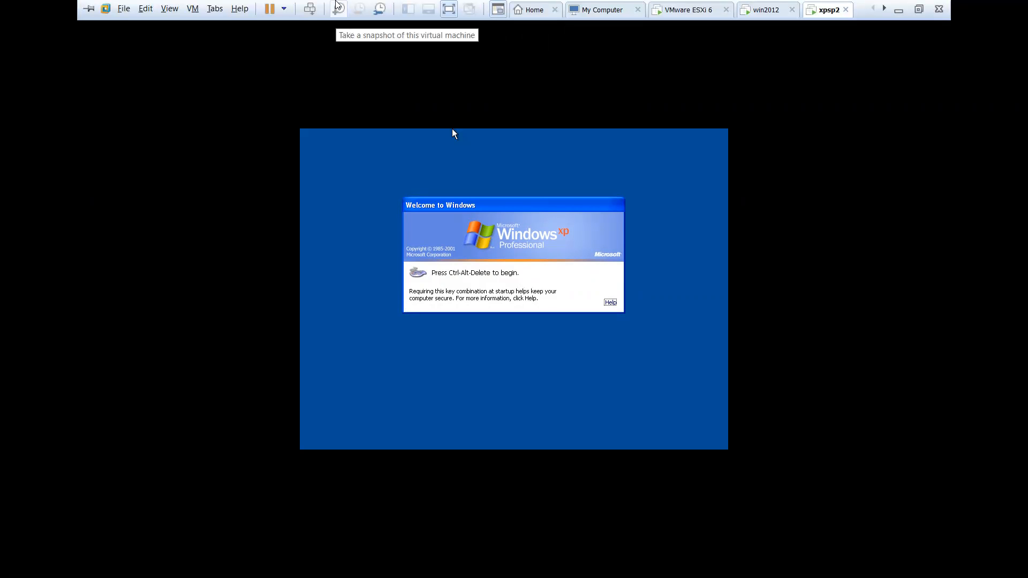
pyautogui.click(310, 13)
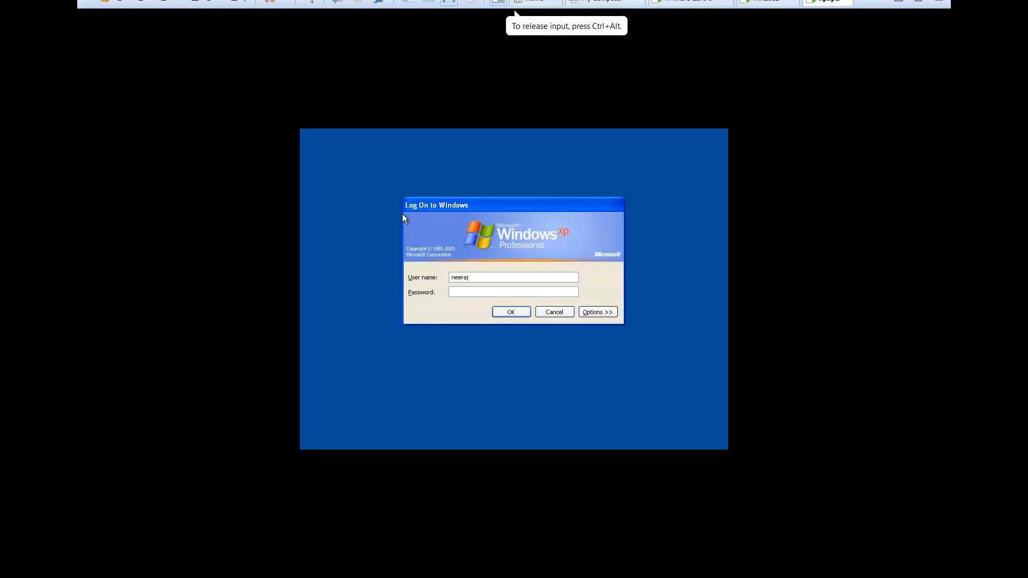
# - Log on to the TATA domain as the domain user, entering the account password
pyautogui.click(587, 313)
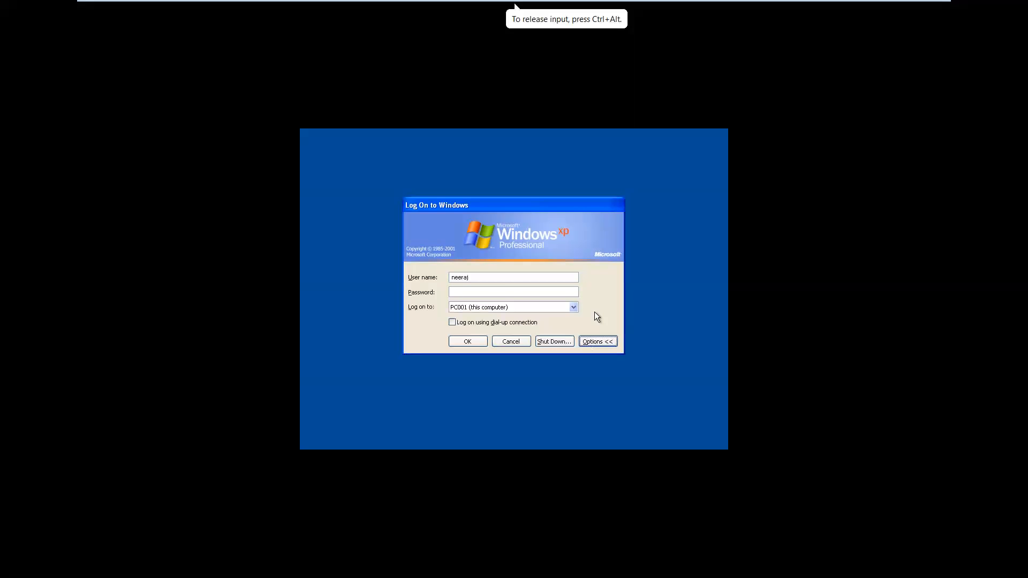
pyautogui.click(556, 305)
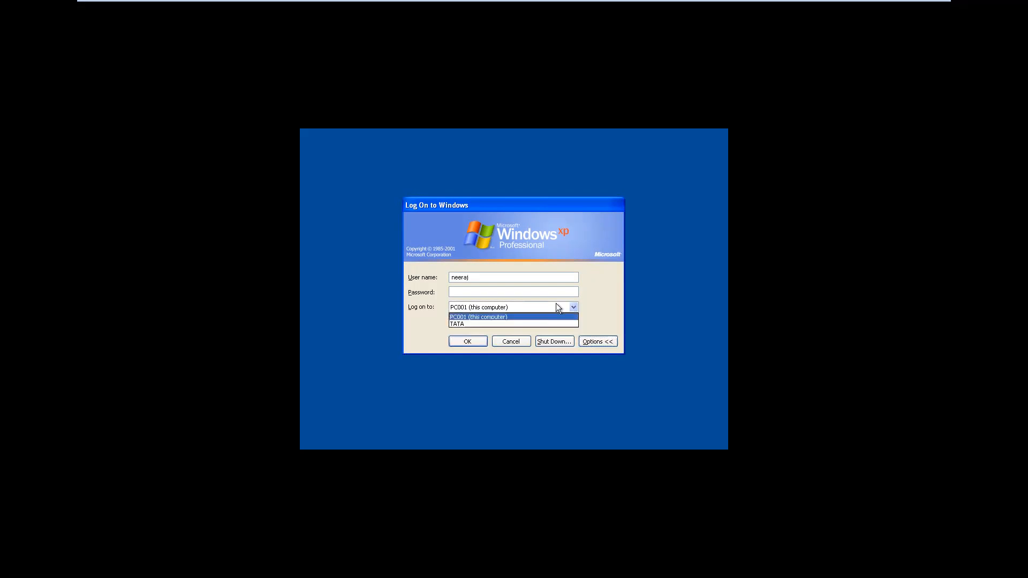
pyautogui.click(512, 322)
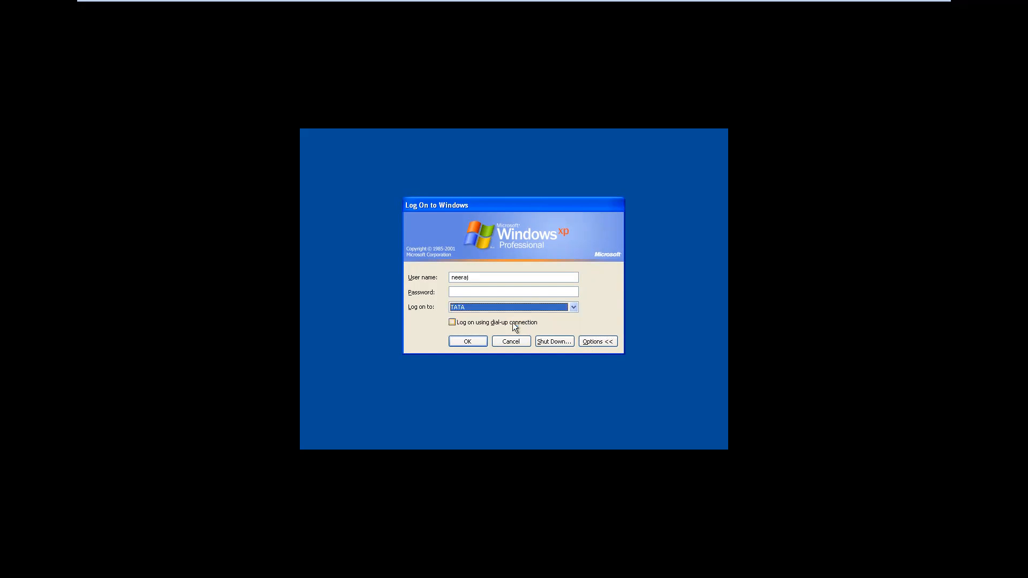
pyautogui.click(478, 289)
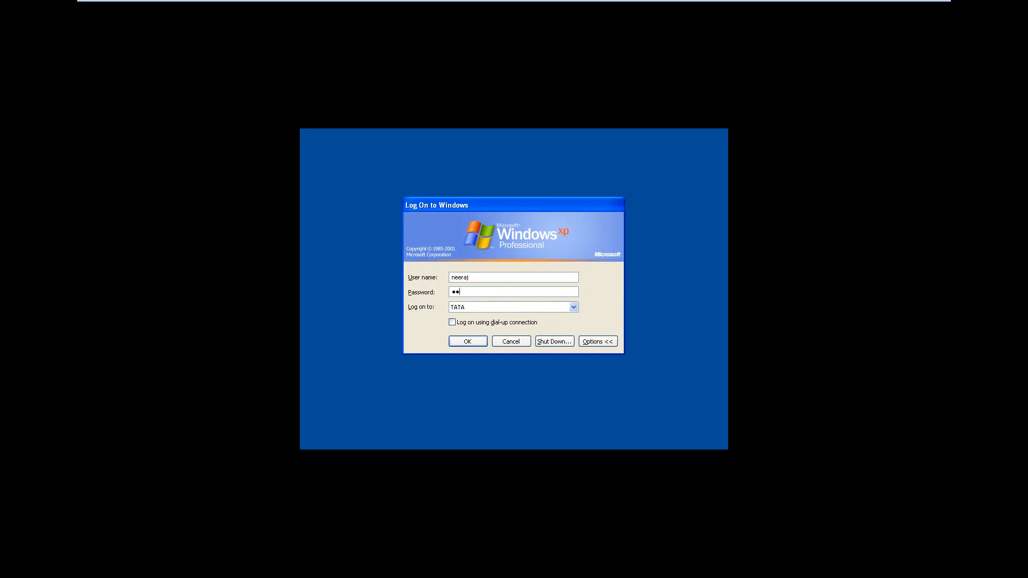
pyautogui.write('*******')
pyautogui.click(459, 346)
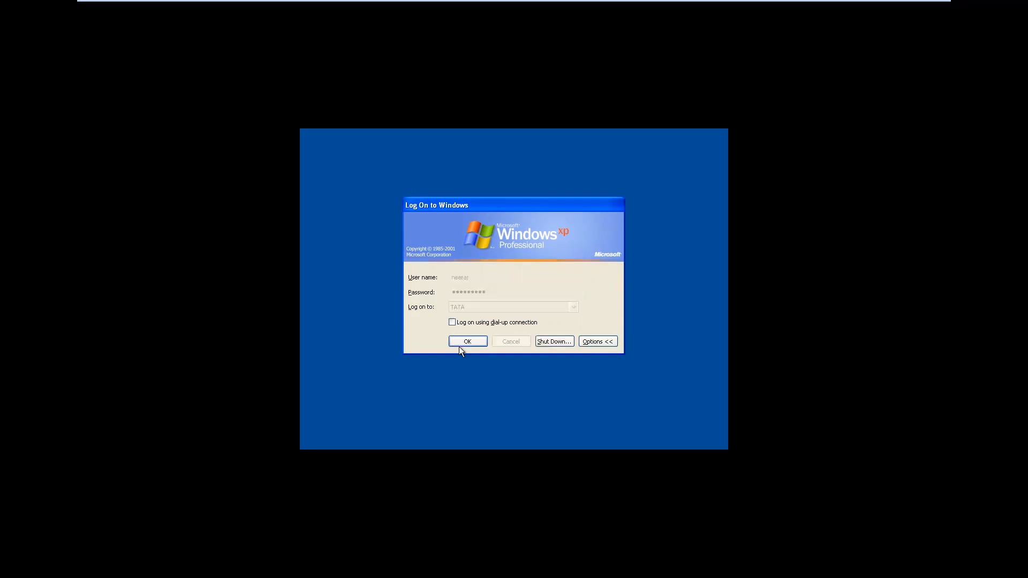
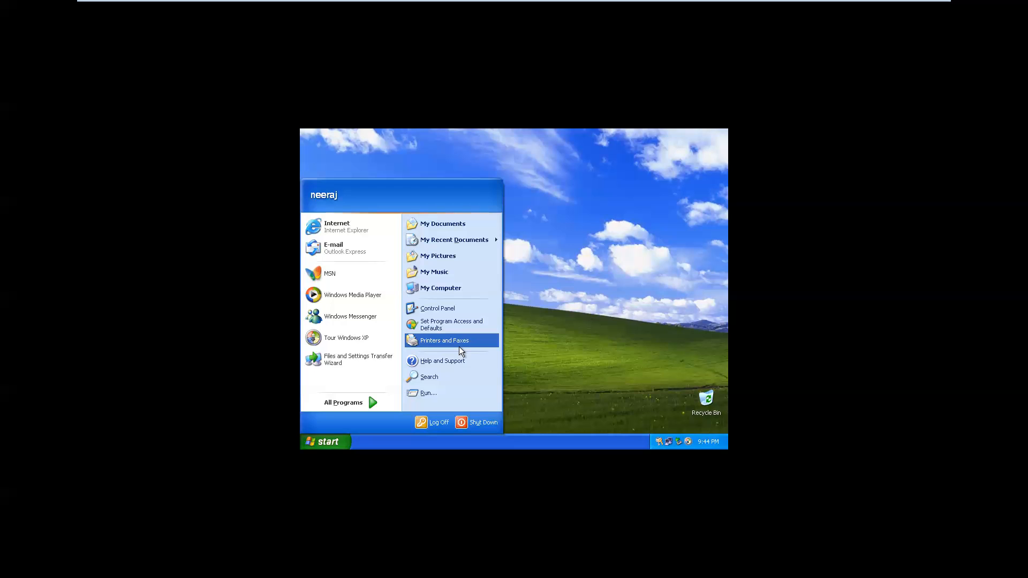
# - Open My Computer in the XP guest to view its drives, then close it
pyautogui.click(445, 293)
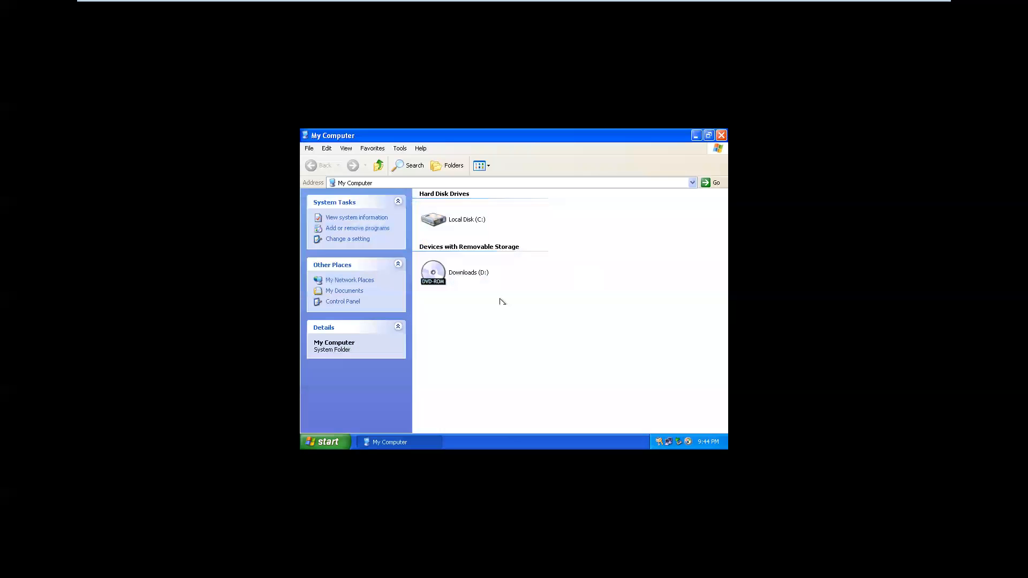
pyautogui.click(615, 214)
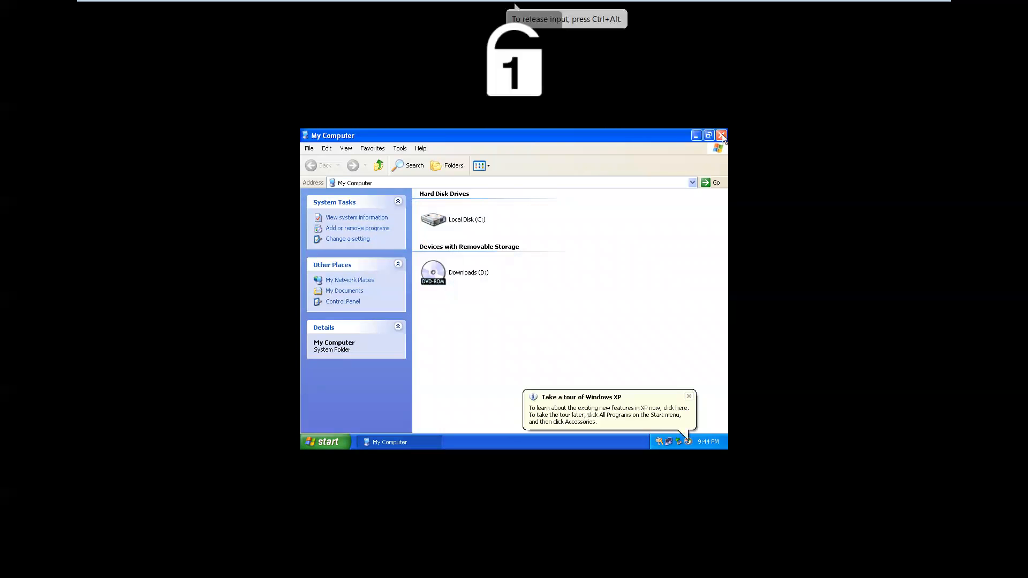
pyautogui.click(721, 135)
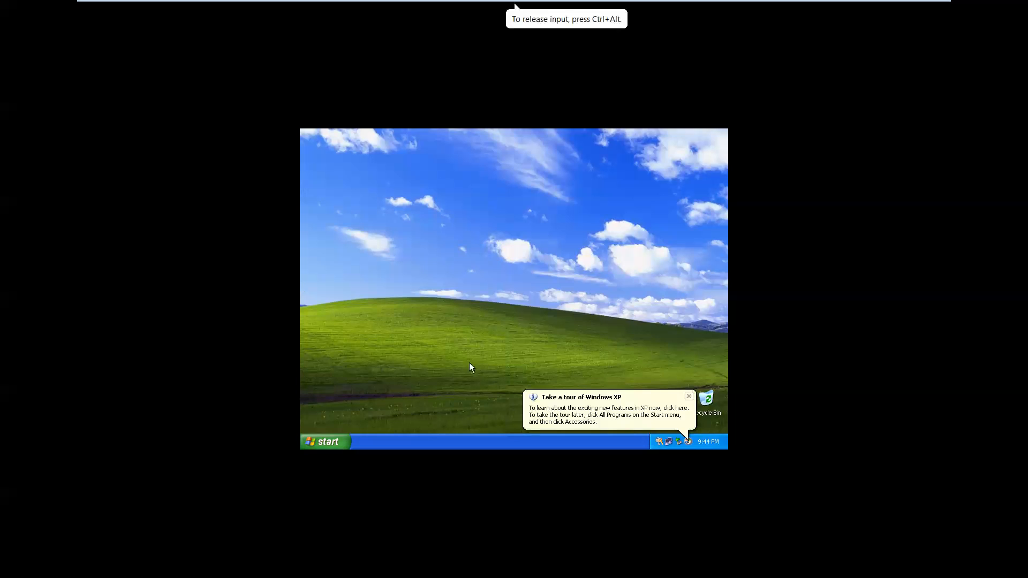
# - Log the current user off Windows XP and bring up the logon dialog with Ctrl+Alt+Insert
pyautogui.click(319, 442)
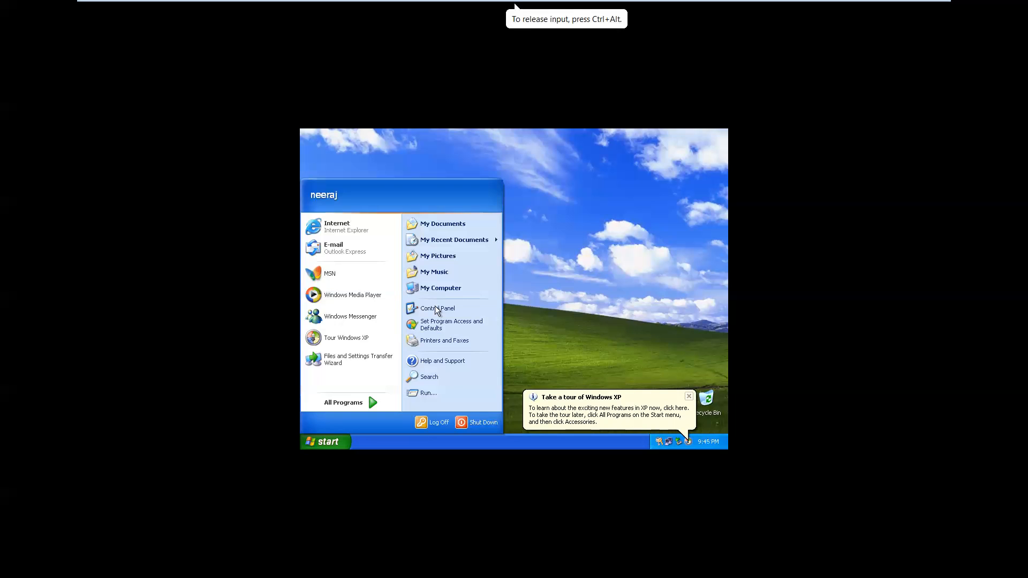
pyautogui.click(433, 424)
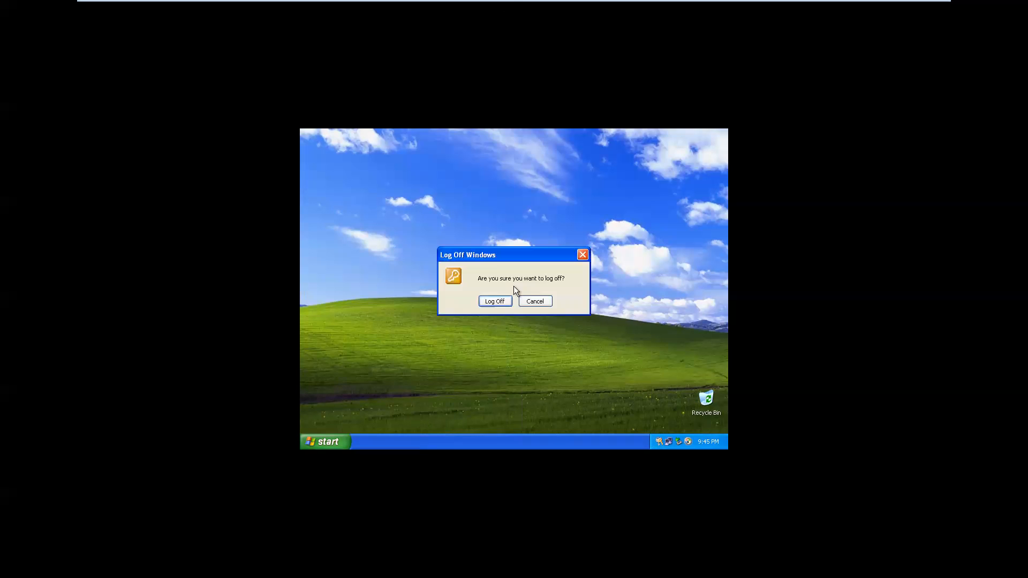
pyautogui.click(487, 305)
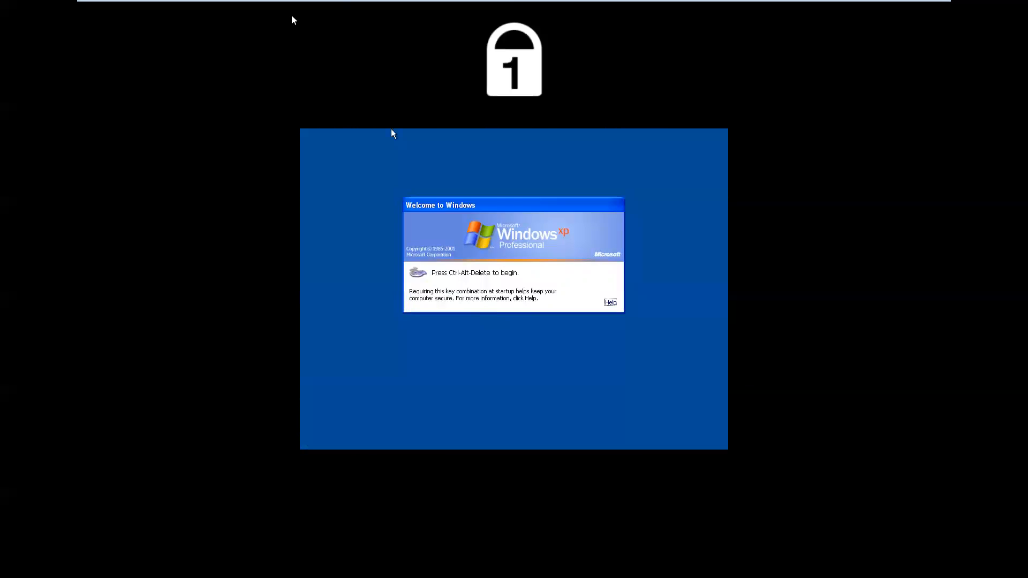
pyautogui.moveTo(313, 10)
pyautogui.press('ctrl+alt+Insert')
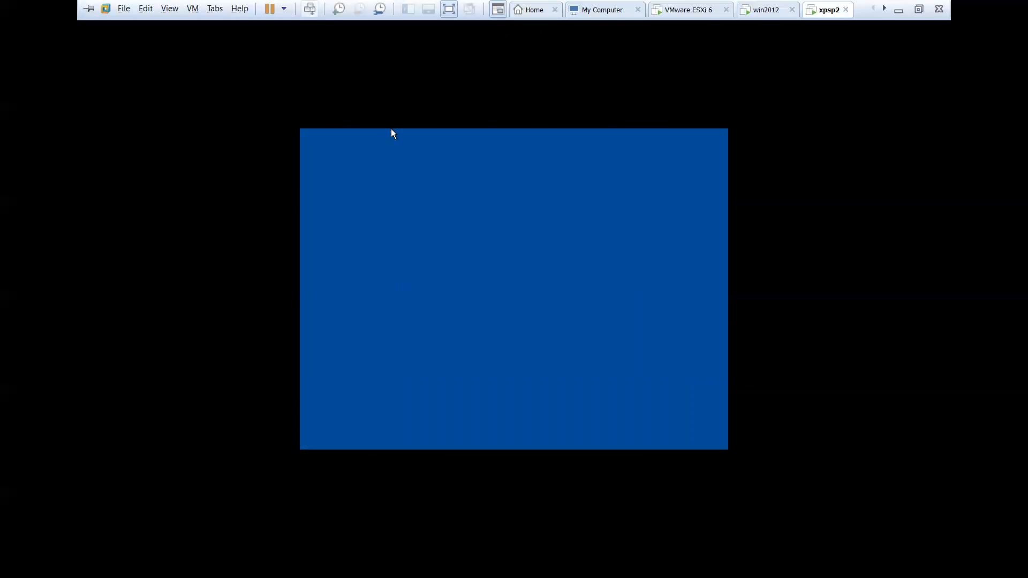
# - Log on to the TATA domain as a different domain user, entering their user name and password
pyautogui.click(463, 276)
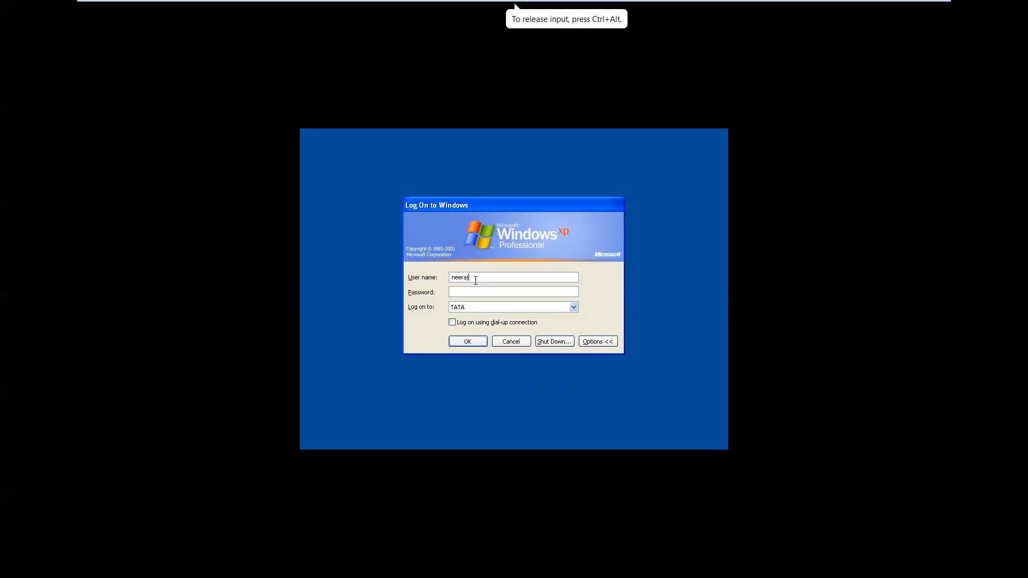
pyautogui.press('BackSpace')
pyautogui.press('BackSpace')
pyautogui.press('BackSpace')
pyautogui.press('BackSpace')
pyautogui.press('BackSpace')
pyautogui.press('BackSpace')
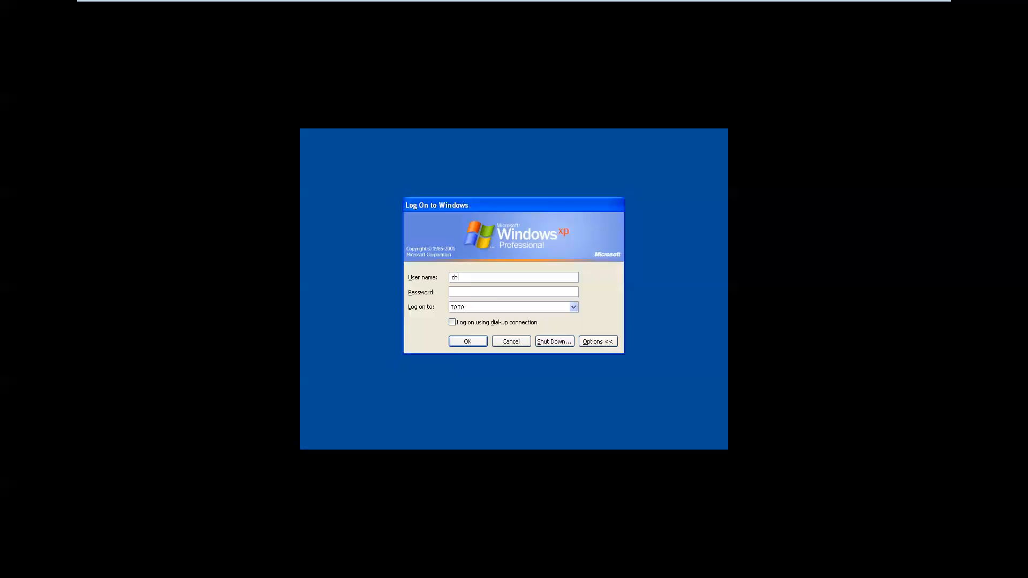
pyautogui.press('Tab')
pyautogui.write('********')
pyautogui.press('Return')
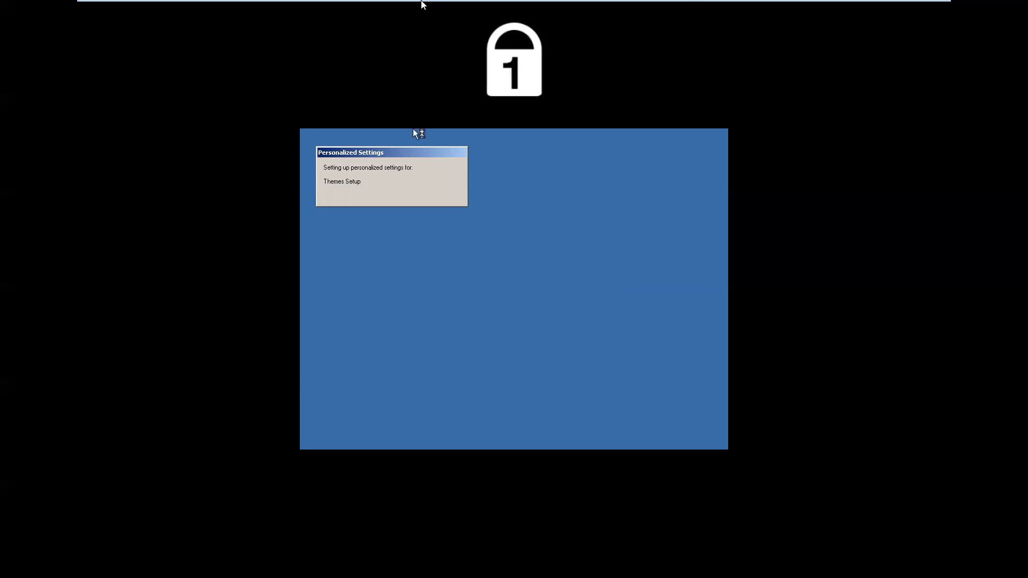
# - On the win2012 server, launch Active Directory Users and Computers from Server Manager Tools and view tata.com's Users container
pyautogui.moveTo(780, 16)
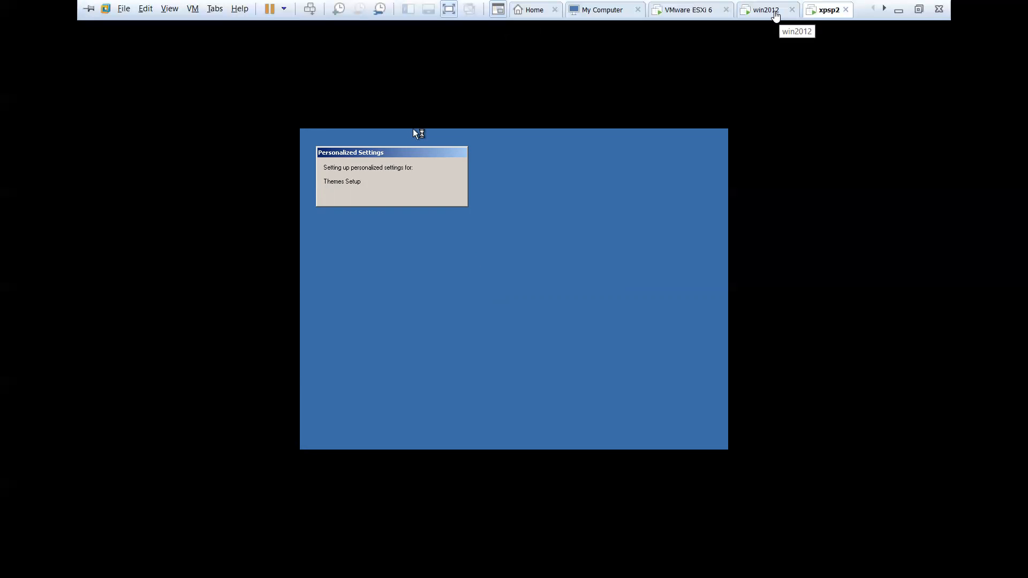
pyautogui.click(775, 16)
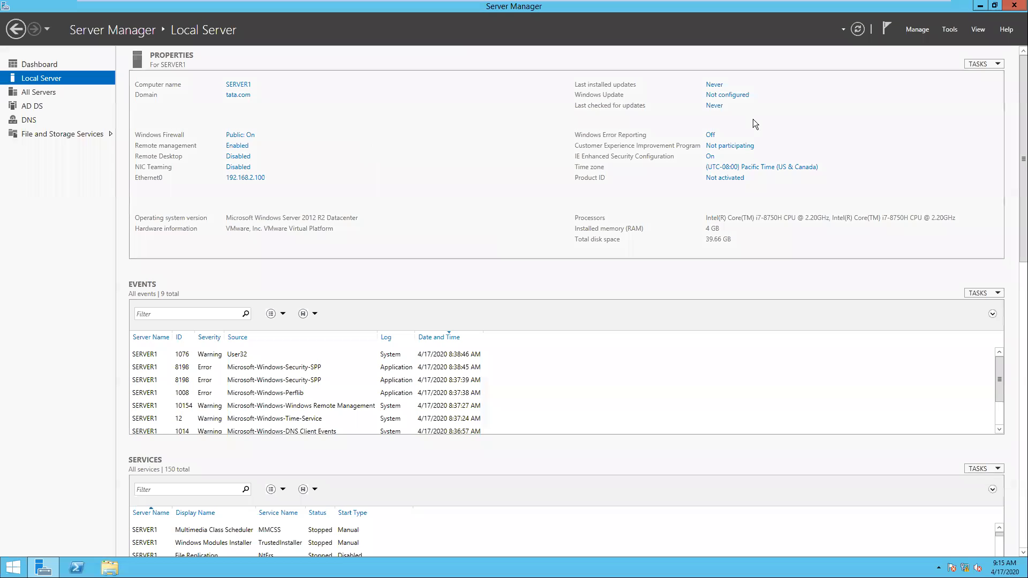
pyautogui.click(956, 33)
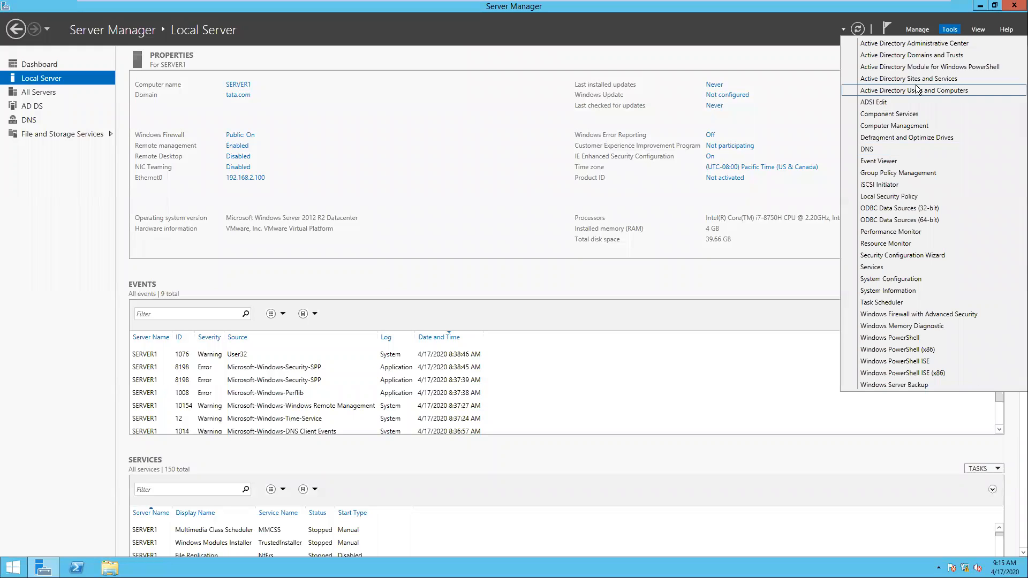
pyautogui.click(580, 182)
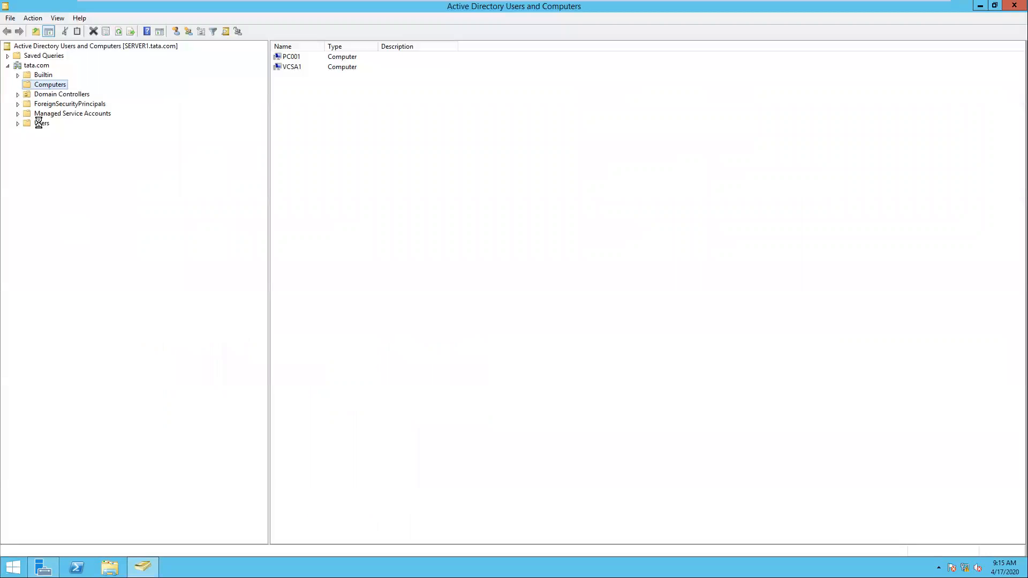
pyautogui.click(41, 123)
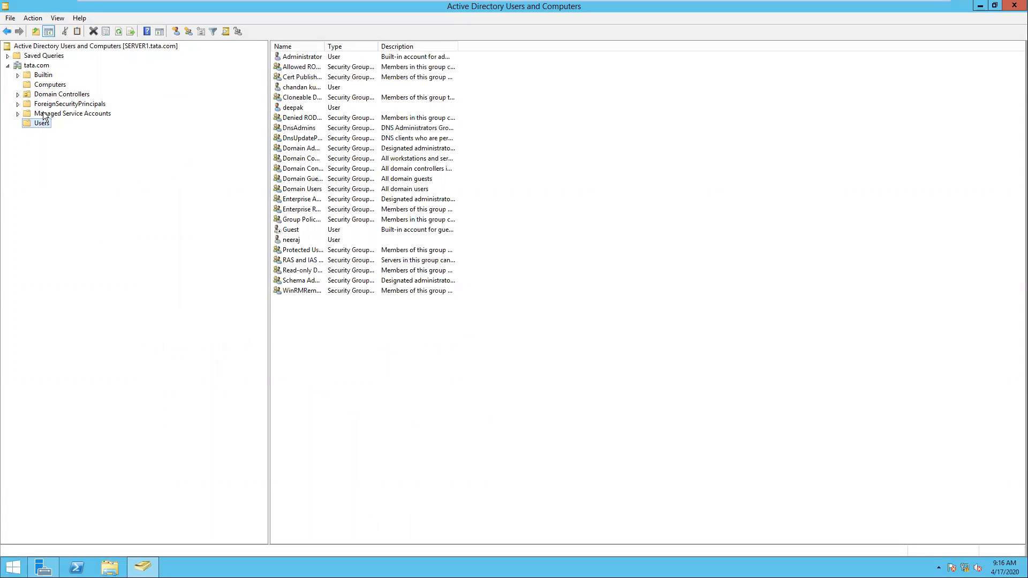
pyautogui.click(408, 397)
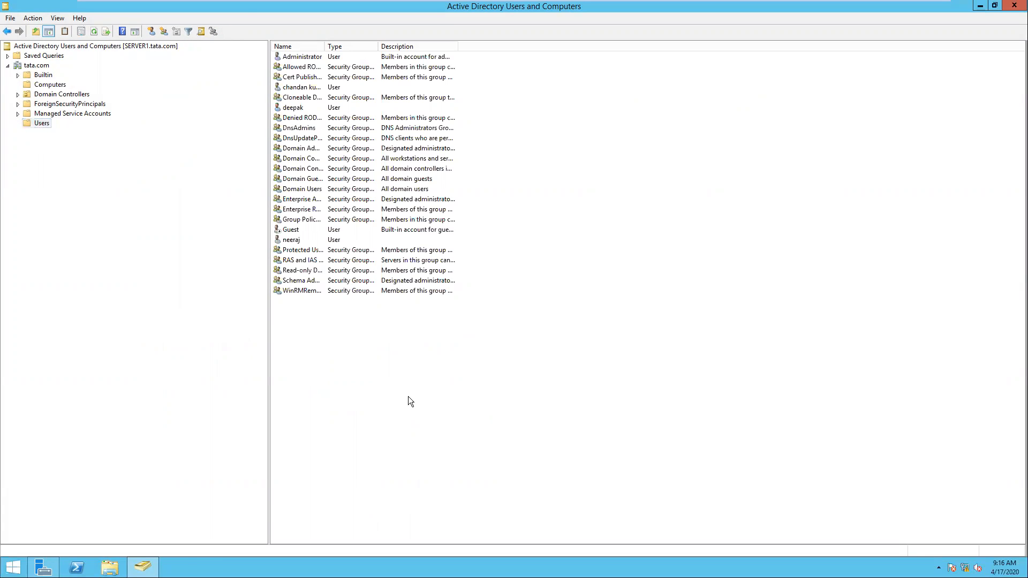
# - From a Command Prompt at the C:\ root, create account user1 with a password using net user /add
pyautogui.press('super+r')
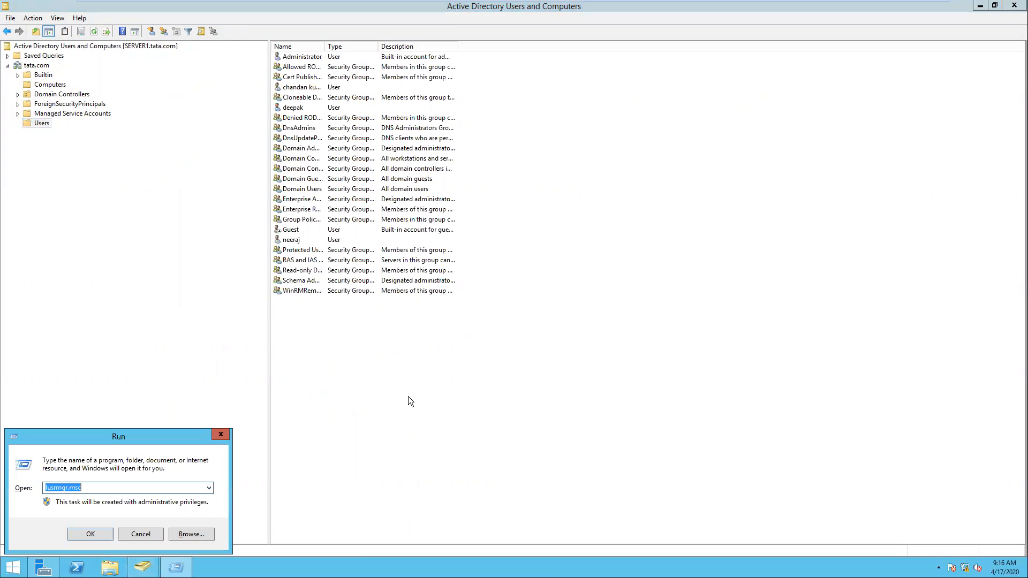
pyautogui.write('cmd')
pyautogui.press('Return')
pyautogui.write('cd')
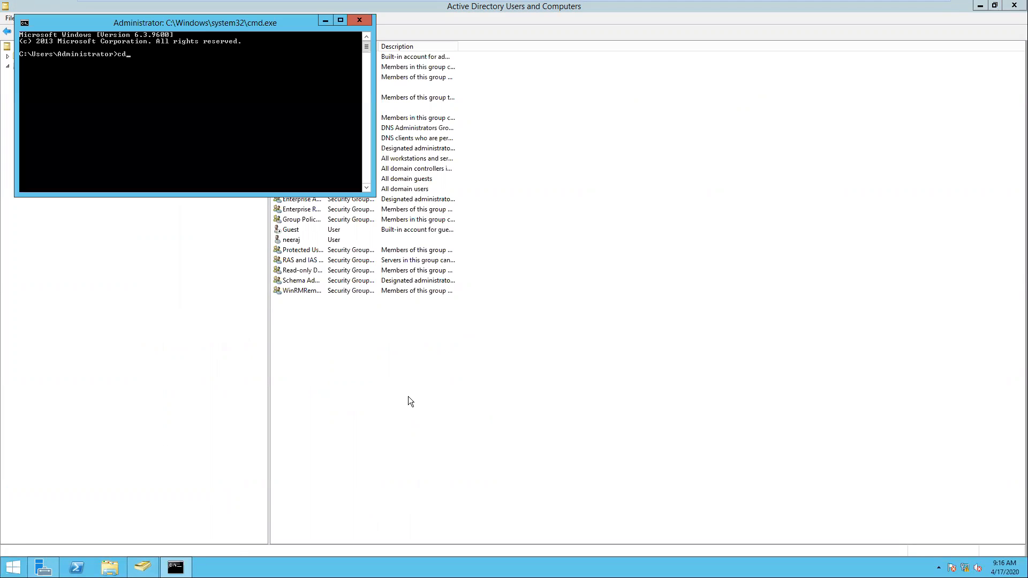
pyautogui.write('\\')
pyautogui.press('Return')
pyautogui.press('Return')
pyautogui.press('Return')
pyautogui.press('Return')
pyautogui.write('net user user1 admin@123 /add')
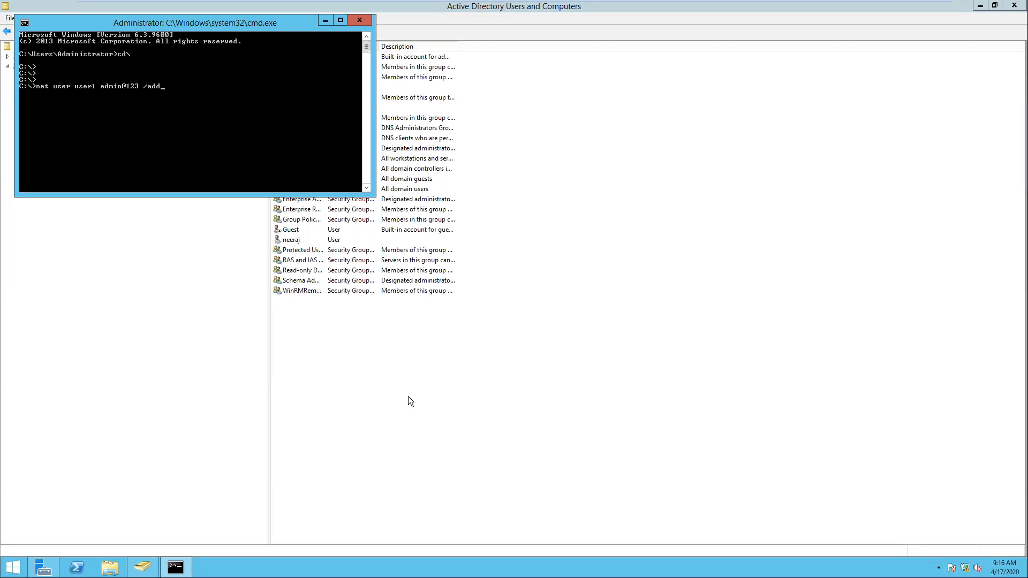
pyautogui.press('Return')
# - Refresh the Users container and select the new user1 account
pyautogui.rightClick(326, 380)
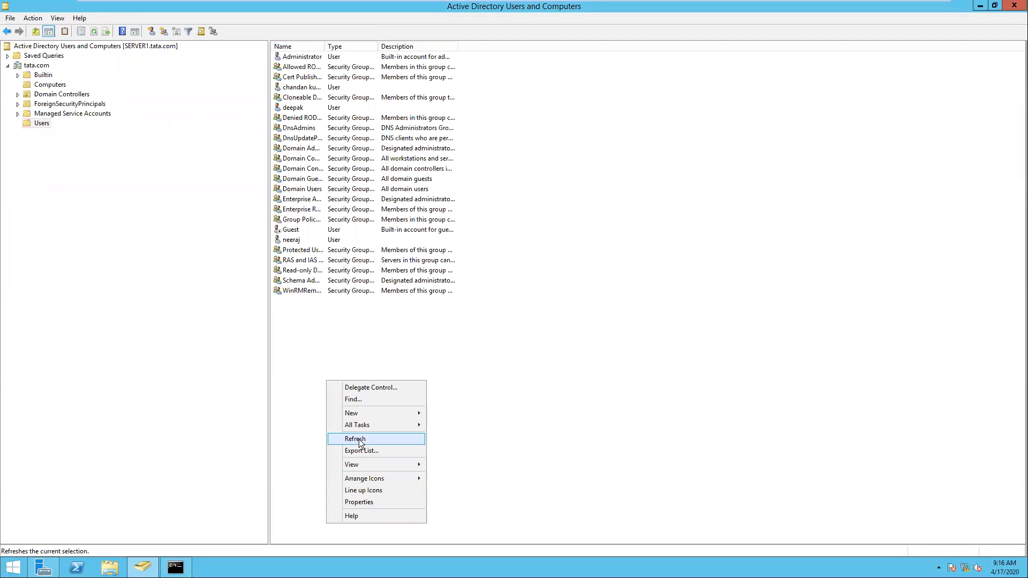
pyautogui.click(356, 439)
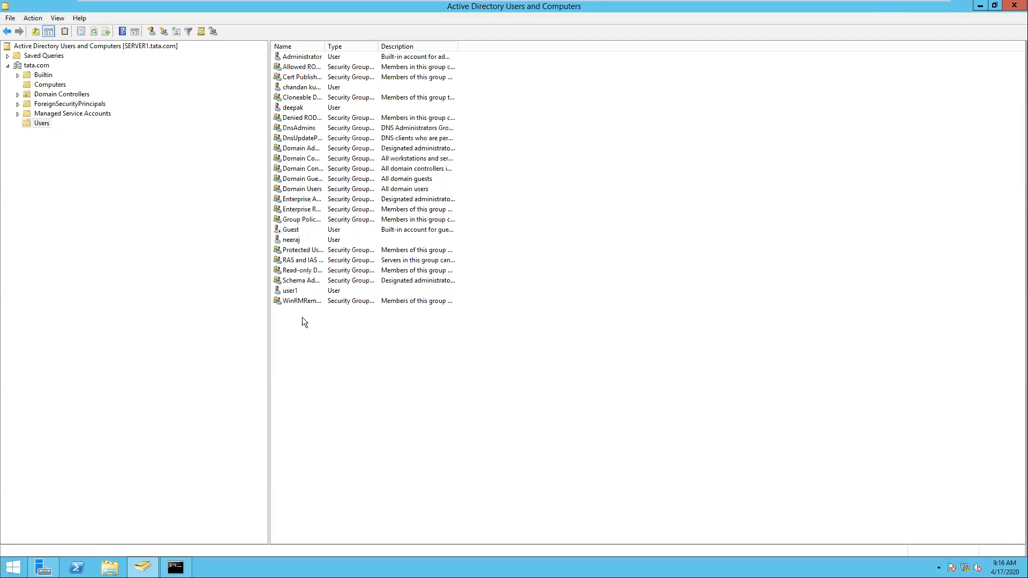
pyautogui.click(294, 289)
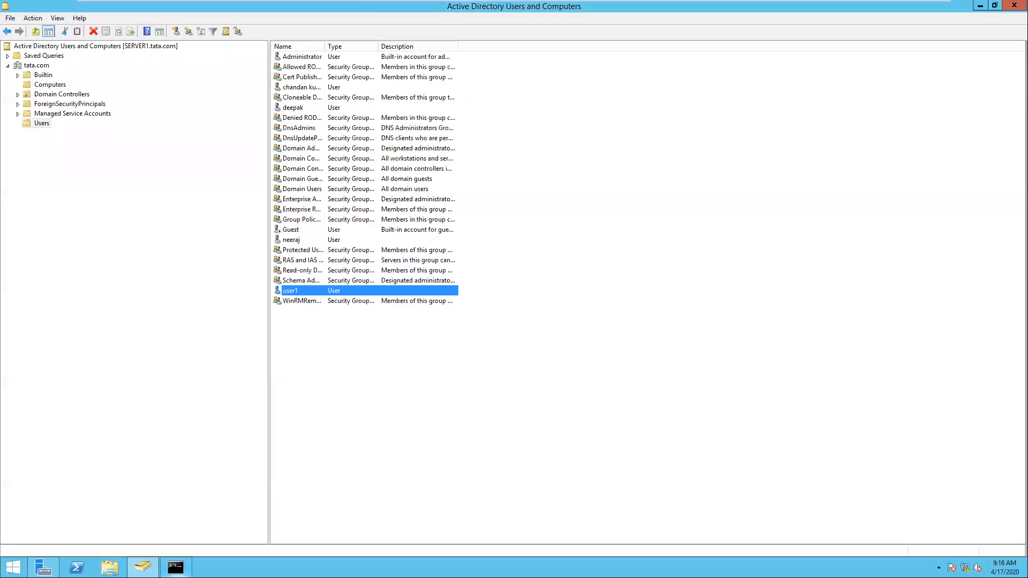
# - In Command Prompt, rerun the previous net user command with the name changed to user2
pyautogui.click(176, 567)
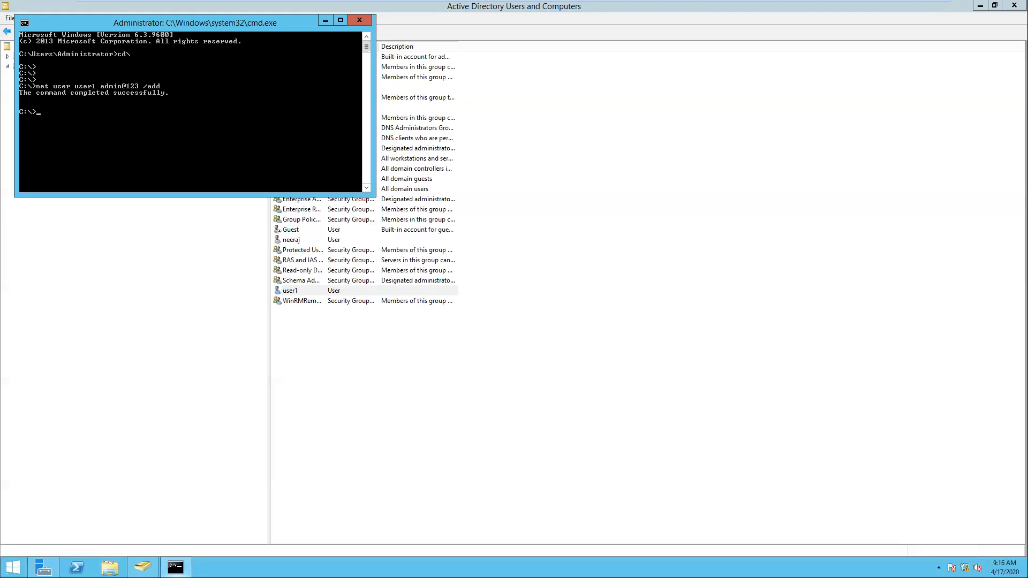
pyautogui.press('Up')
pyautogui.press('BackSpace')
pyautogui.write('2')
pyautogui.press('Return')
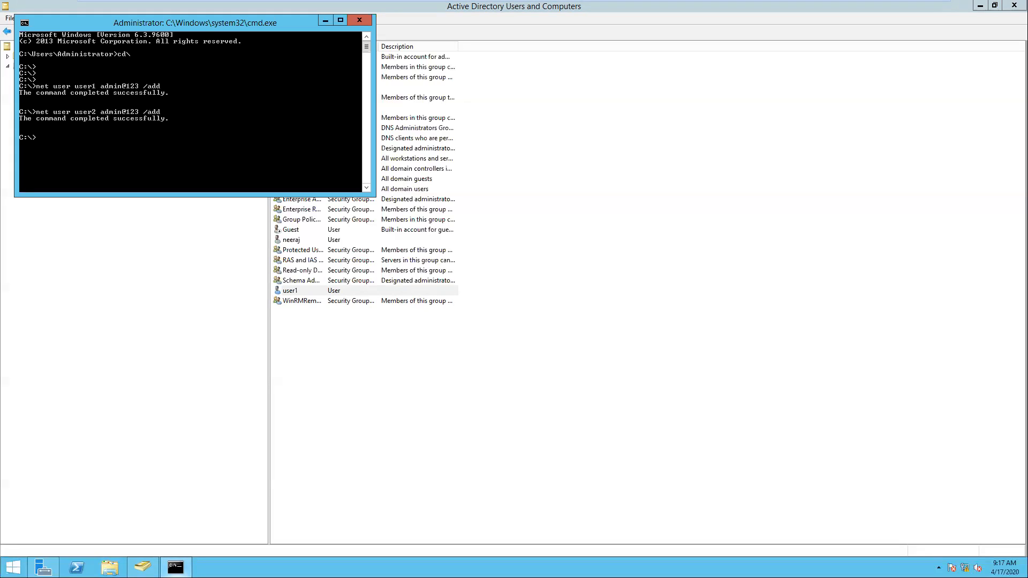
# - Refresh the Users list again and check that user2 now appears
pyautogui.rightClick(381, 483)
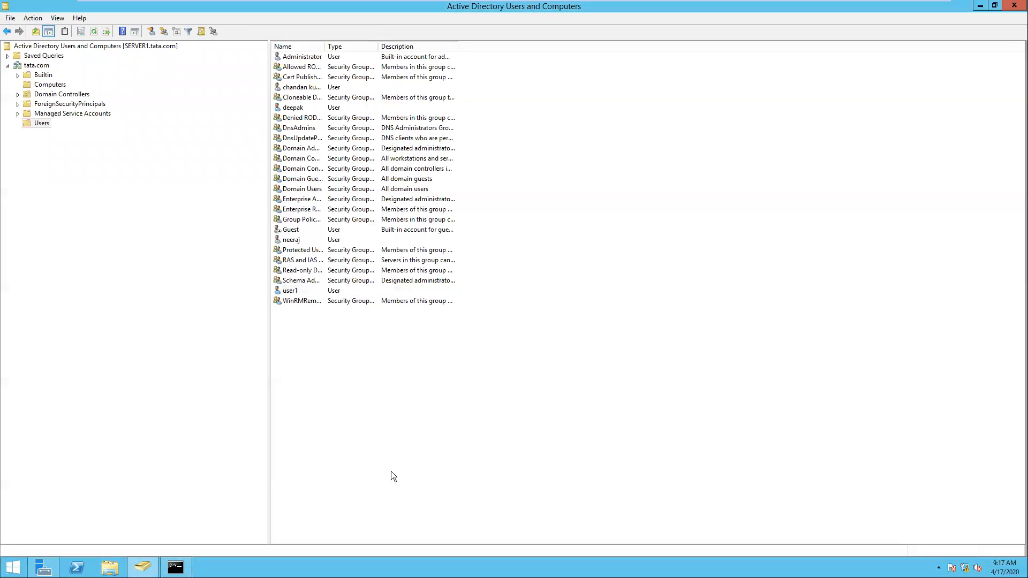
pyautogui.click(429, 396)
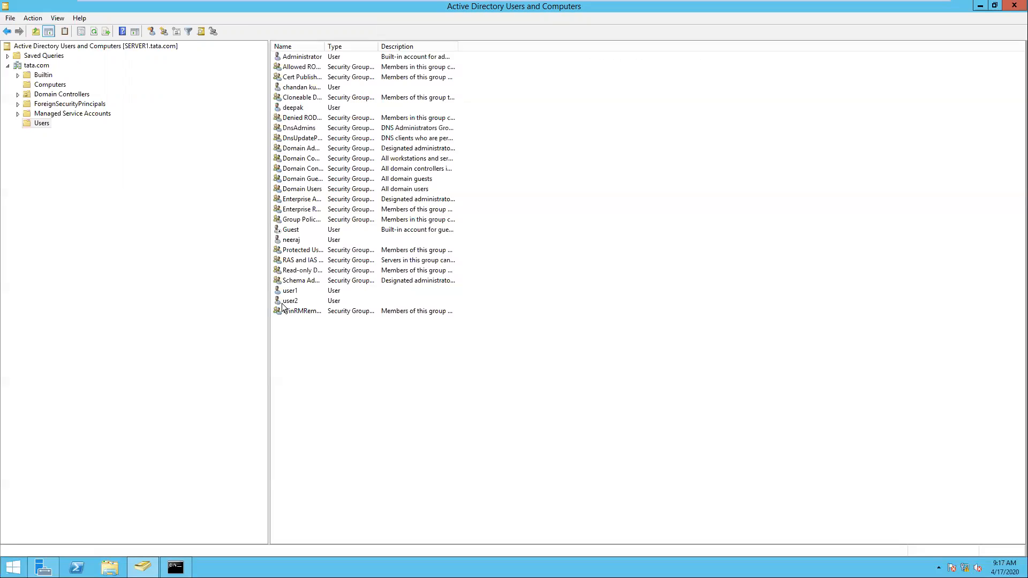
pyautogui.click(284, 303)
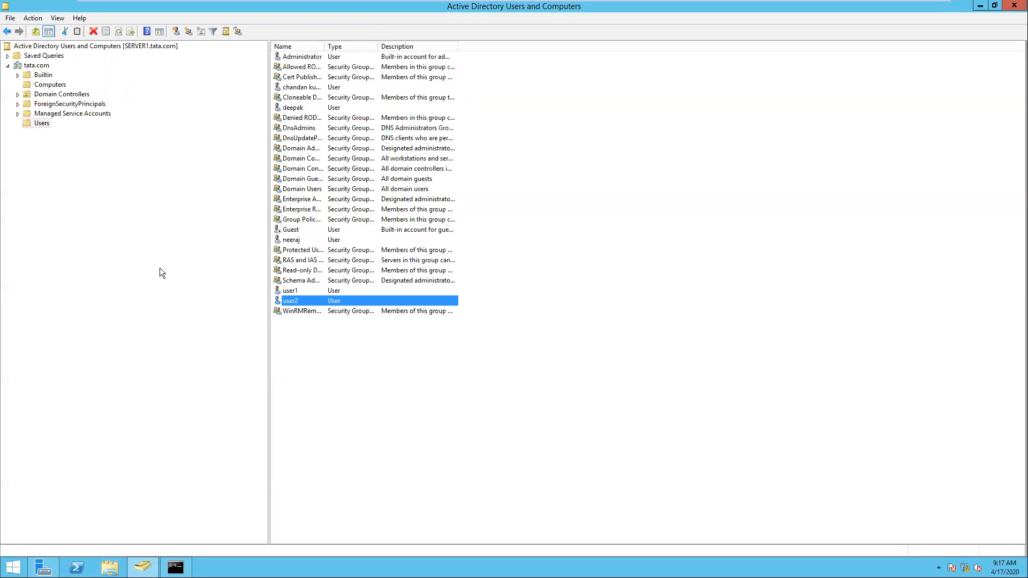
pyautogui.click(81, 253)
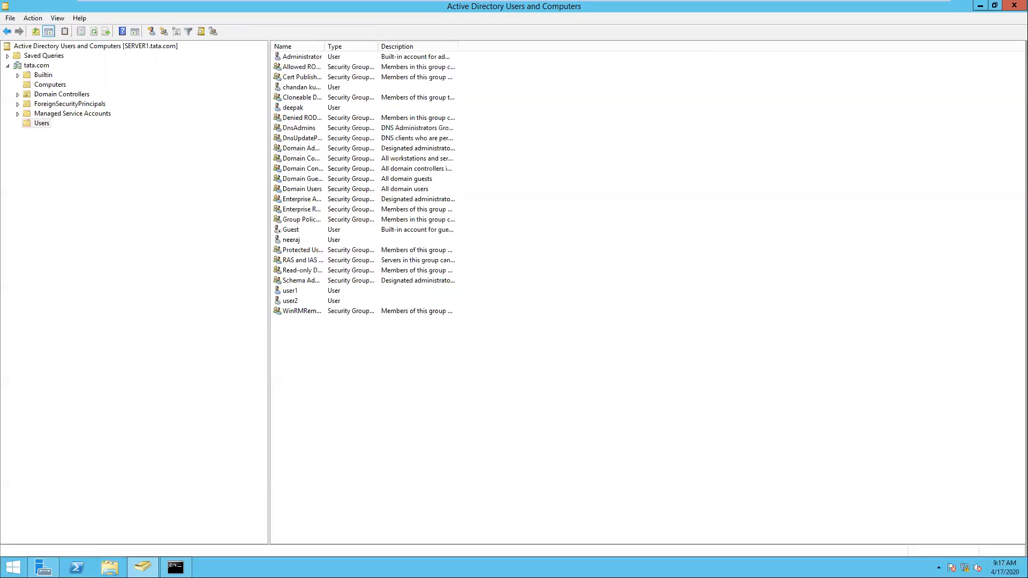
# - Move the Command Prompt window aside and select the tata.com domain in the tree
pyautogui.hotkey('alt', 'Tab')
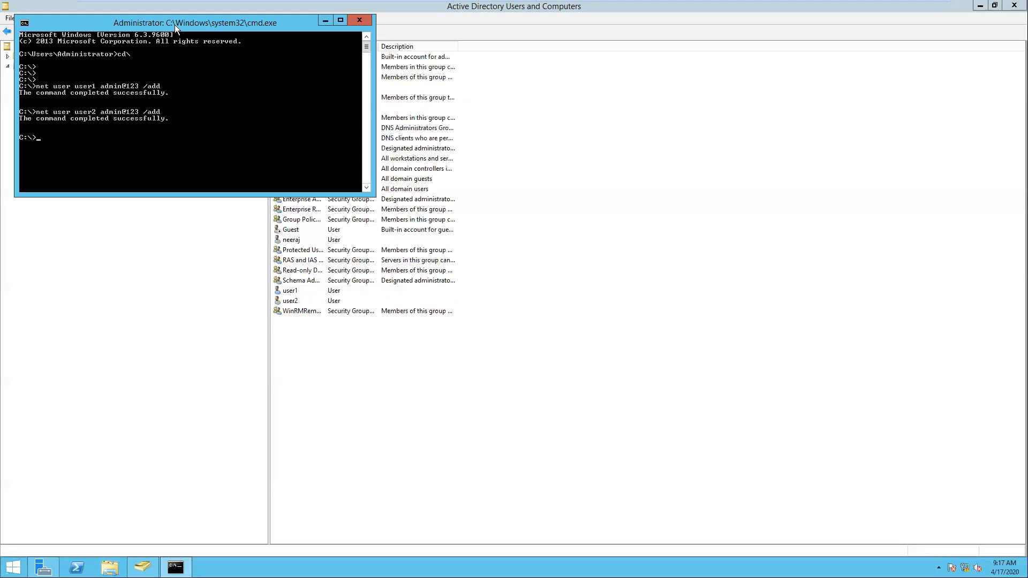
pyautogui.moveTo(177, 23); pyautogui.dragTo(744, 154)
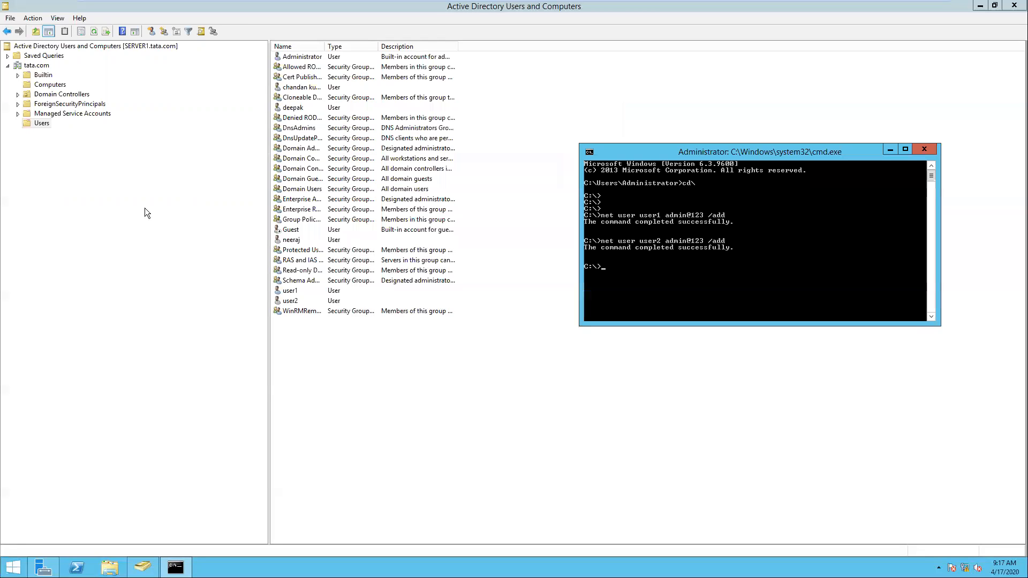
pyautogui.click(43, 65)
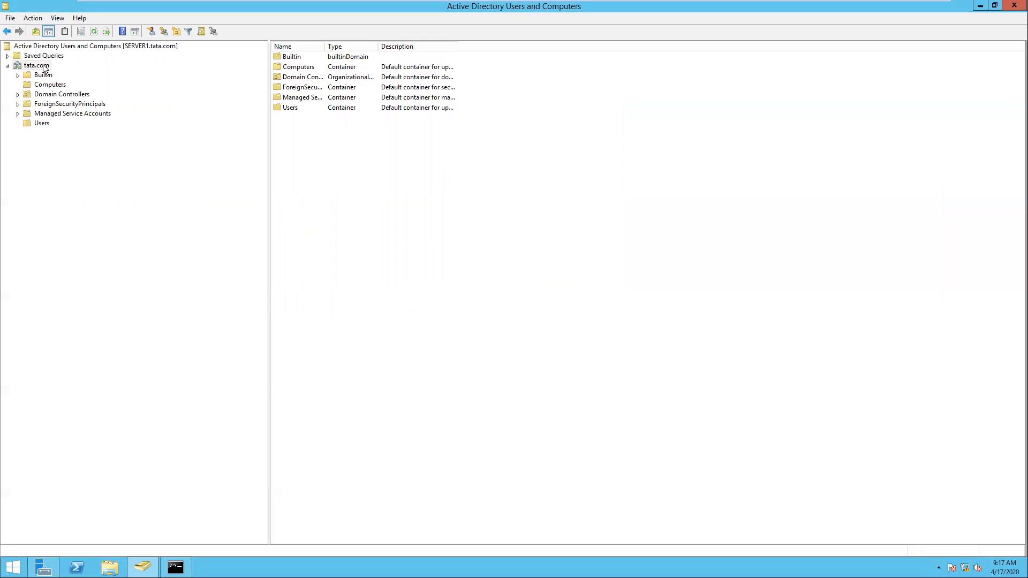
# - Create an organizational unit named sales under tata.com
pyautogui.rightClick(43, 65)
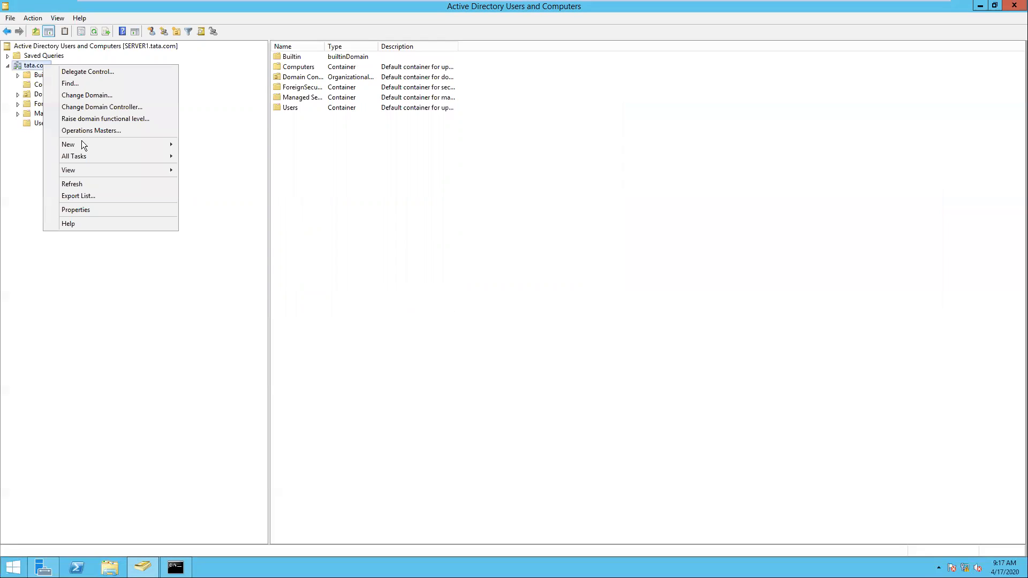
pyautogui.moveTo(83, 142)
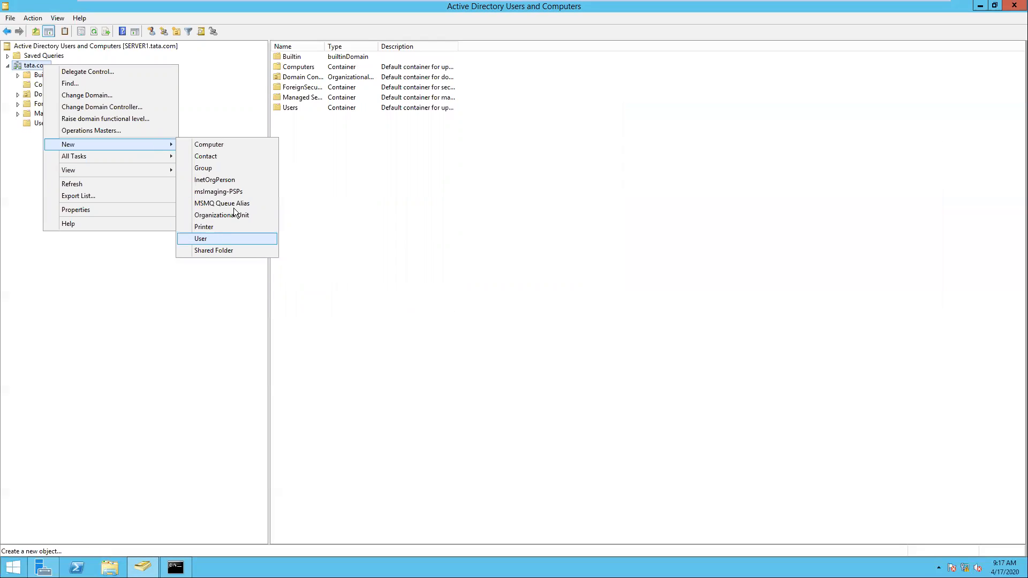
pyautogui.click(262, 215)
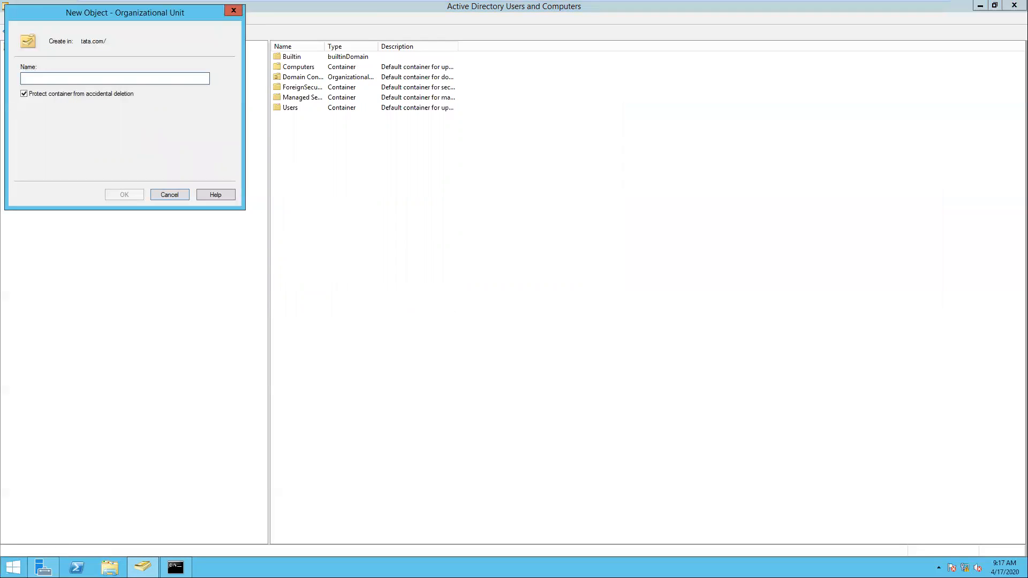
pyautogui.write('sales')
pyautogui.press('Return')
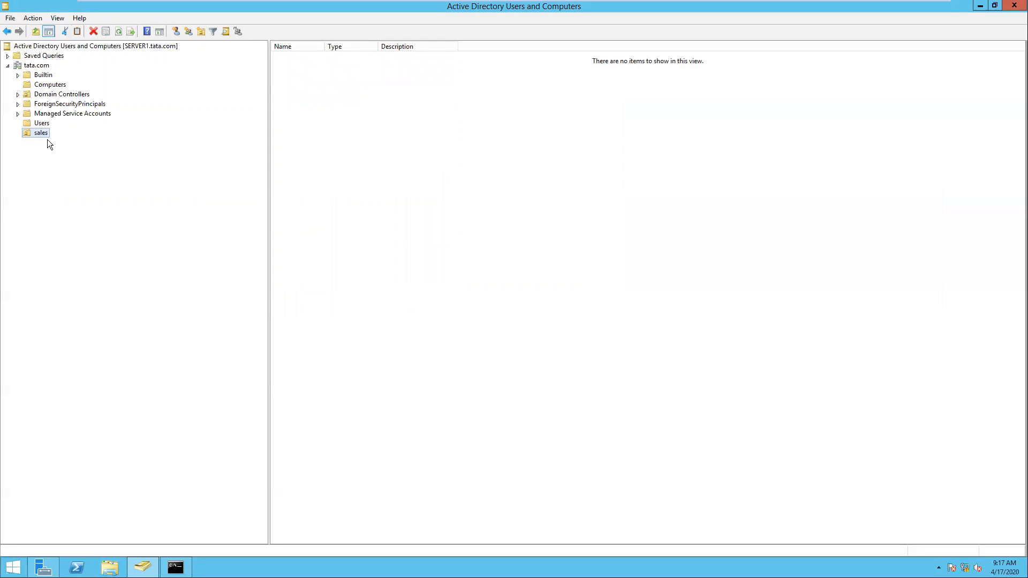
pyautogui.rightClick(39, 66)
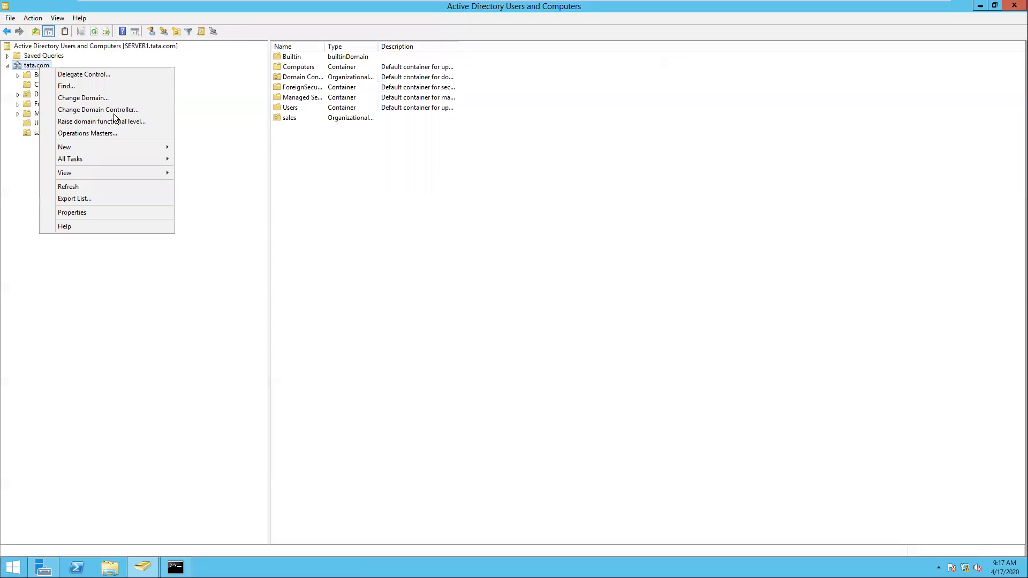
# - Create an organizational unit named IT under tata.com
pyautogui.moveTo(151, 149)
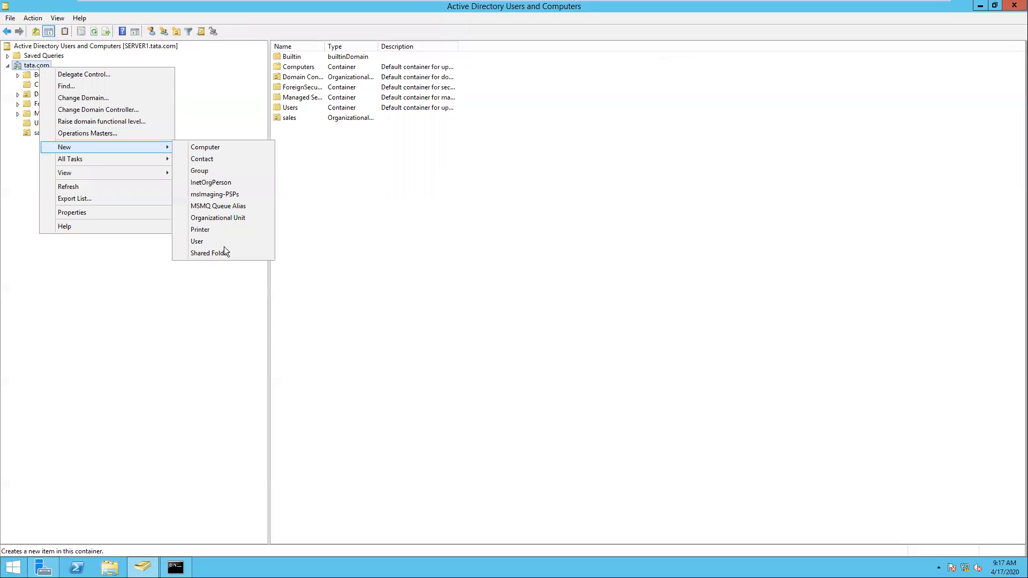
pyautogui.click(251, 220)
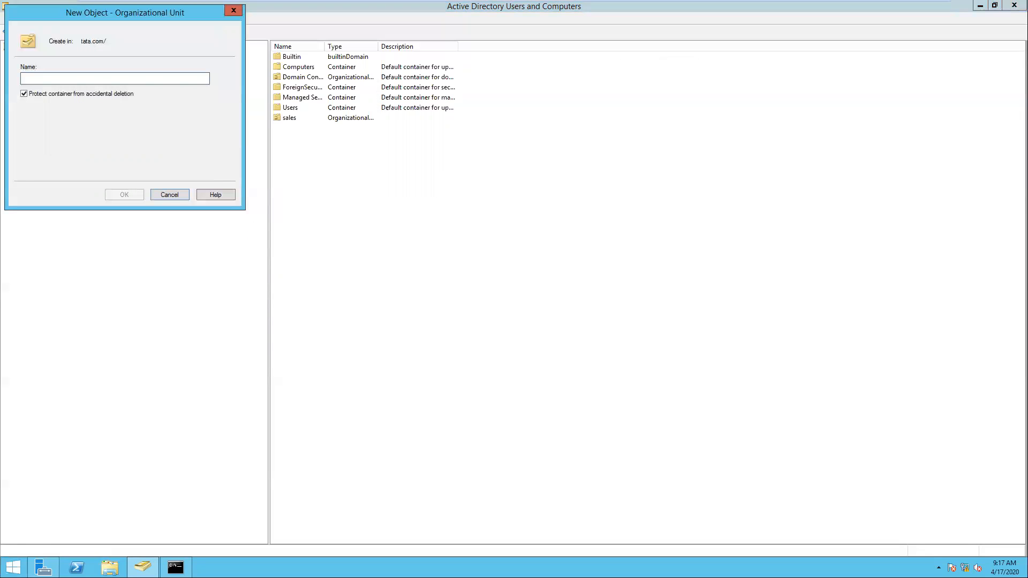
pyautogui.write('IT')
pyautogui.press('Return')
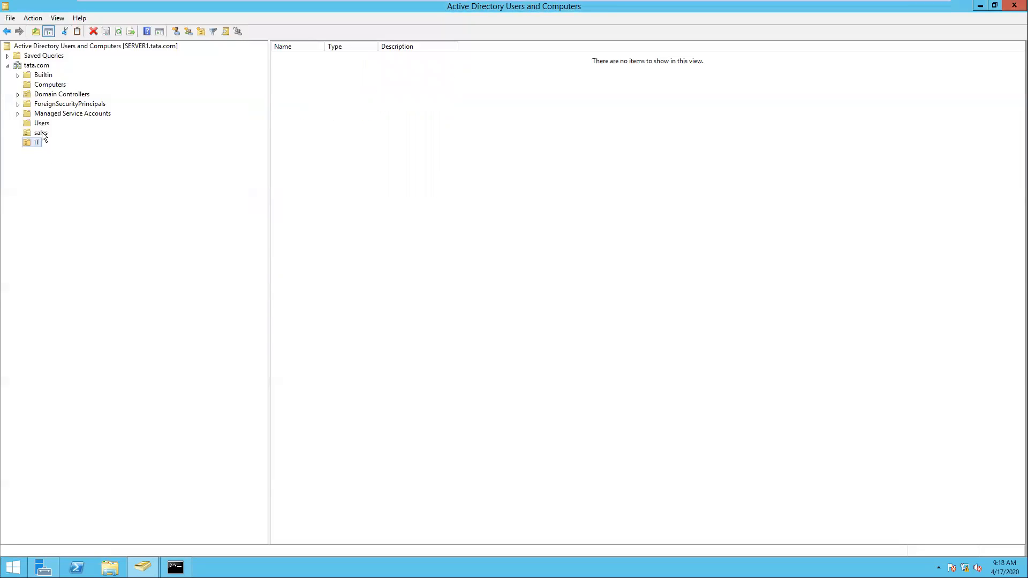
# - Create a third organizational unit named HR under tata.com
pyautogui.click(41, 133)
pyautogui.rightClick(42, 67)
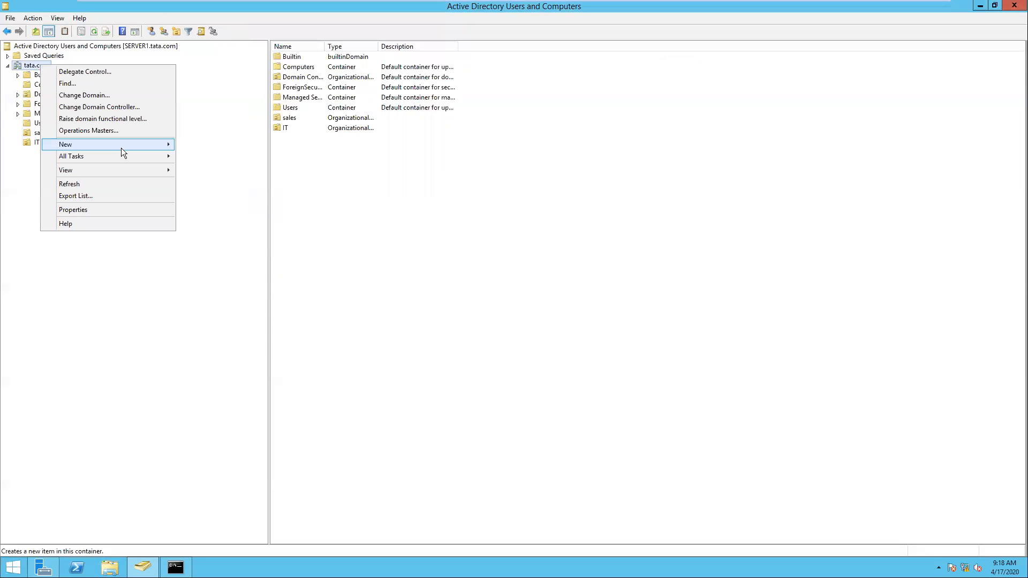
pyautogui.moveTo(121, 147)
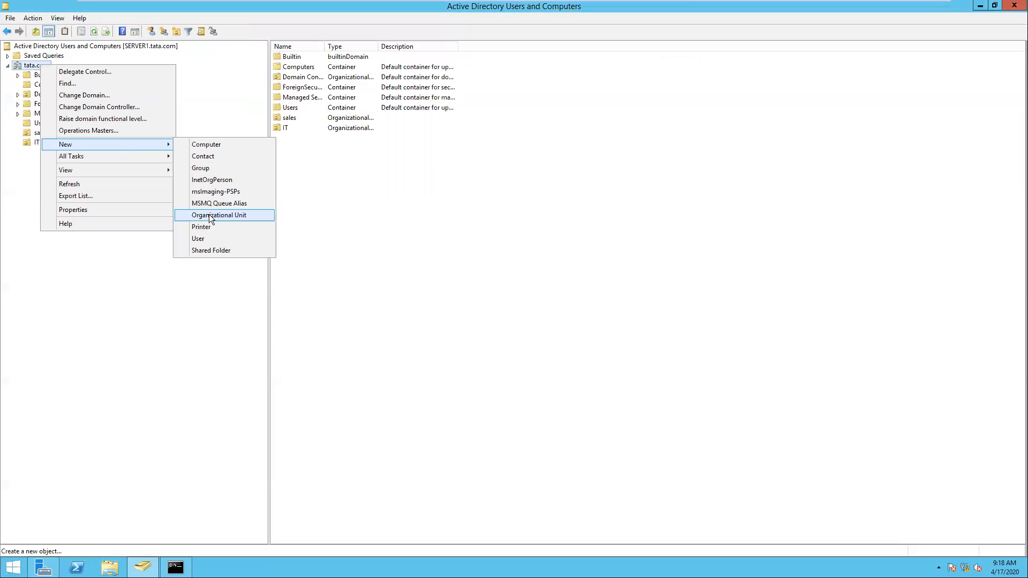
pyautogui.click(209, 215)
pyautogui.write('HR')
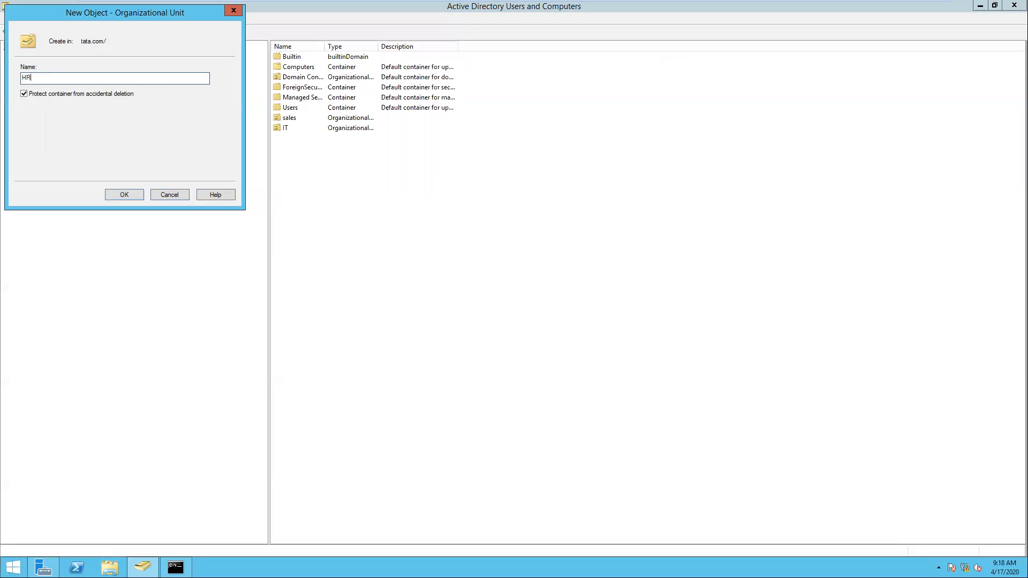
pyautogui.press('Return')
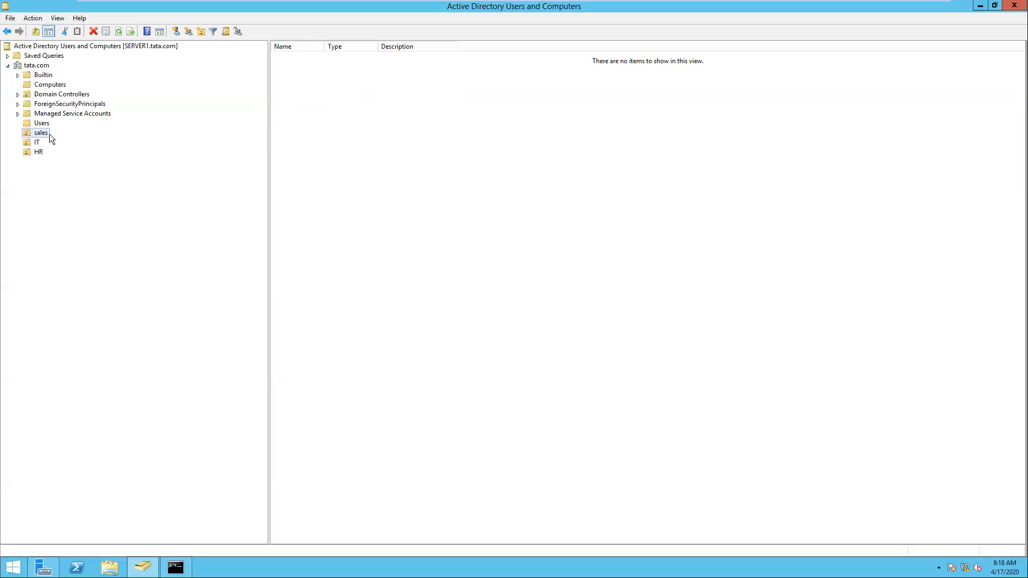
# - Move user1 and user2 from the Users container into the HR OU, then view HR's contents
pyautogui.click(46, 125)
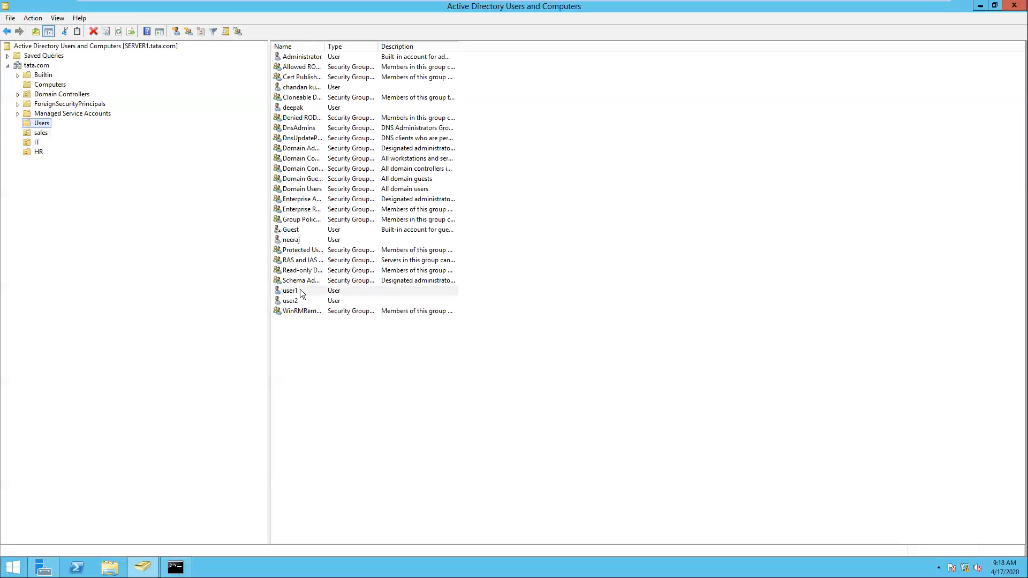
pyautogui.click(300, 291)
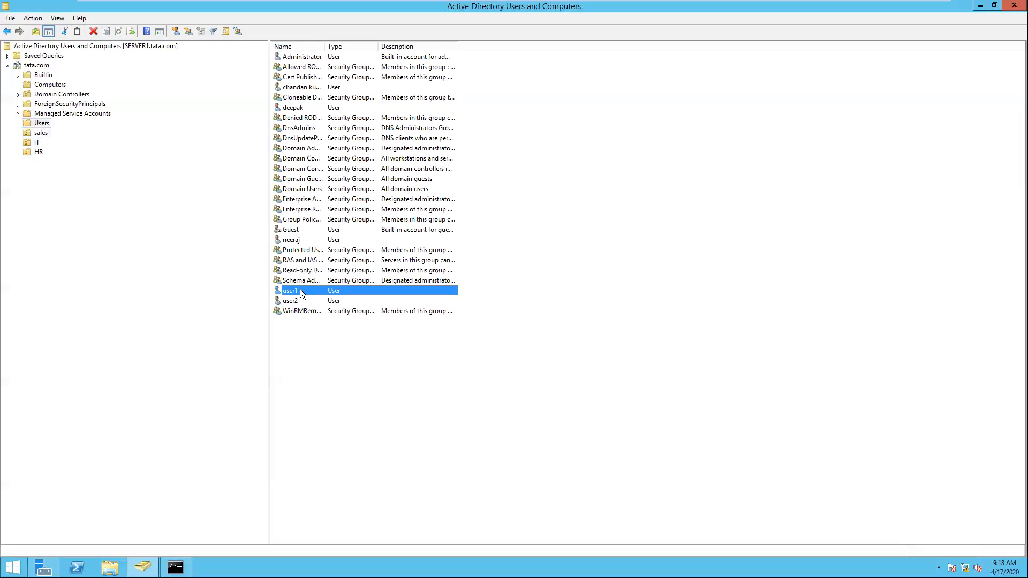
pyautogui.hotkey('shift', 'Down')
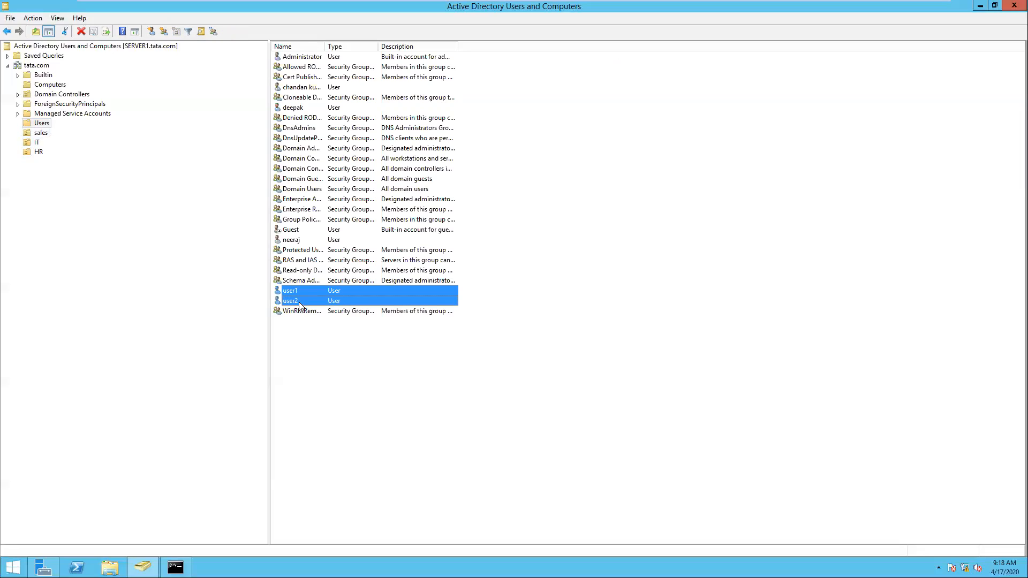
pyautogui.rightClick(300, 303)
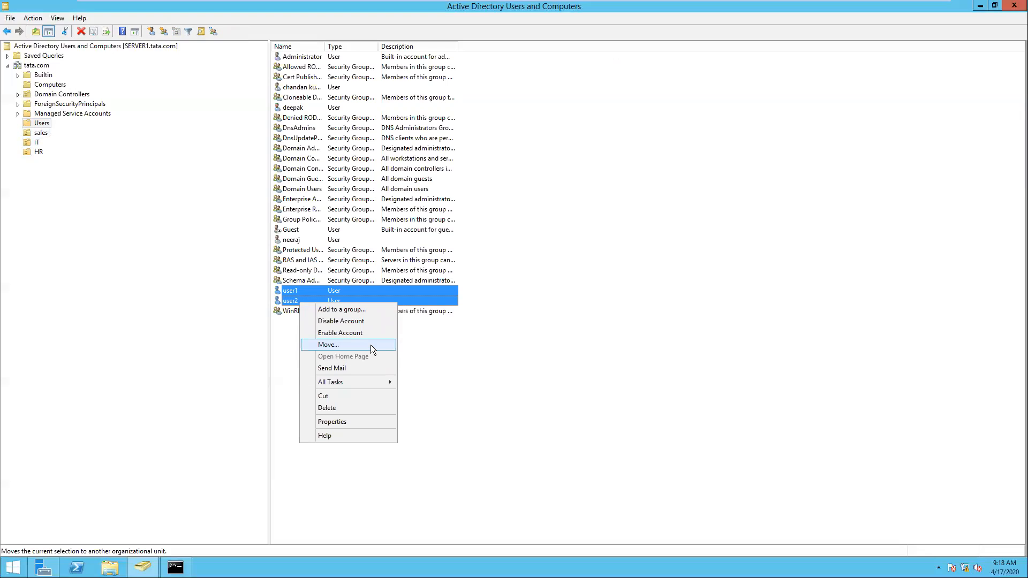
pyautogui.press('Return')
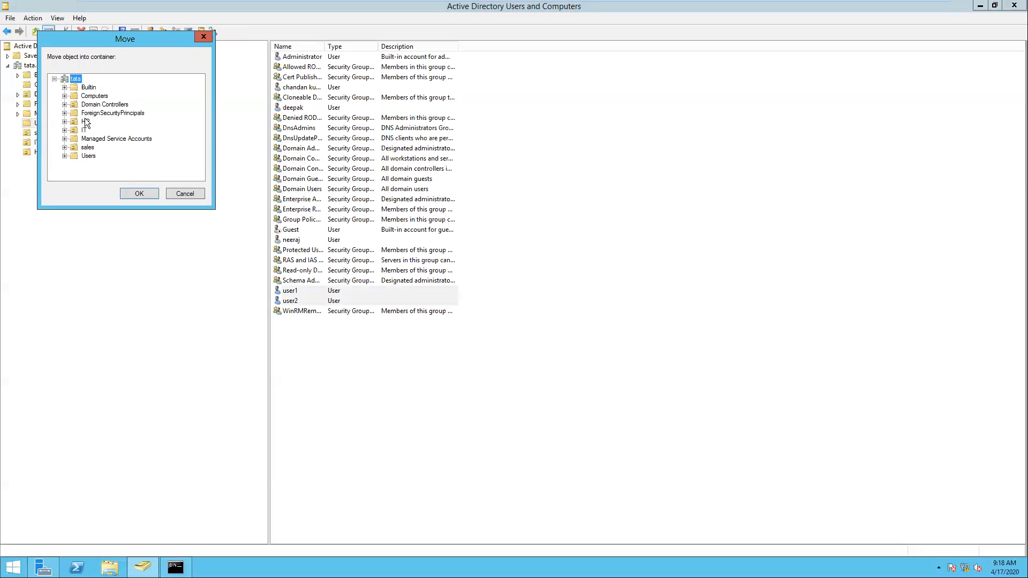
pyautogui.click(86, 121)
pyautogui.click(139, 194)
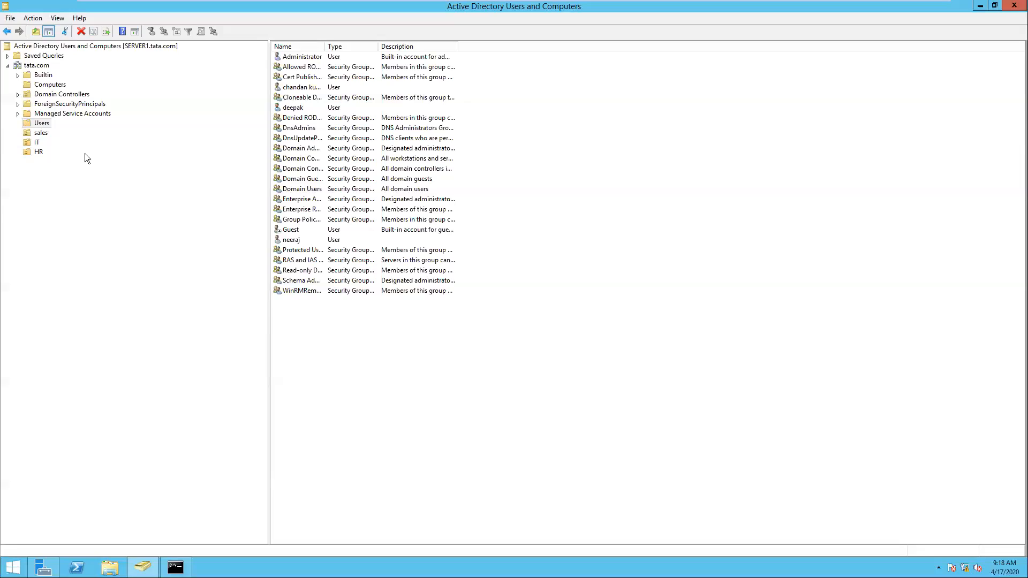
pyautogui.click(38, 152)
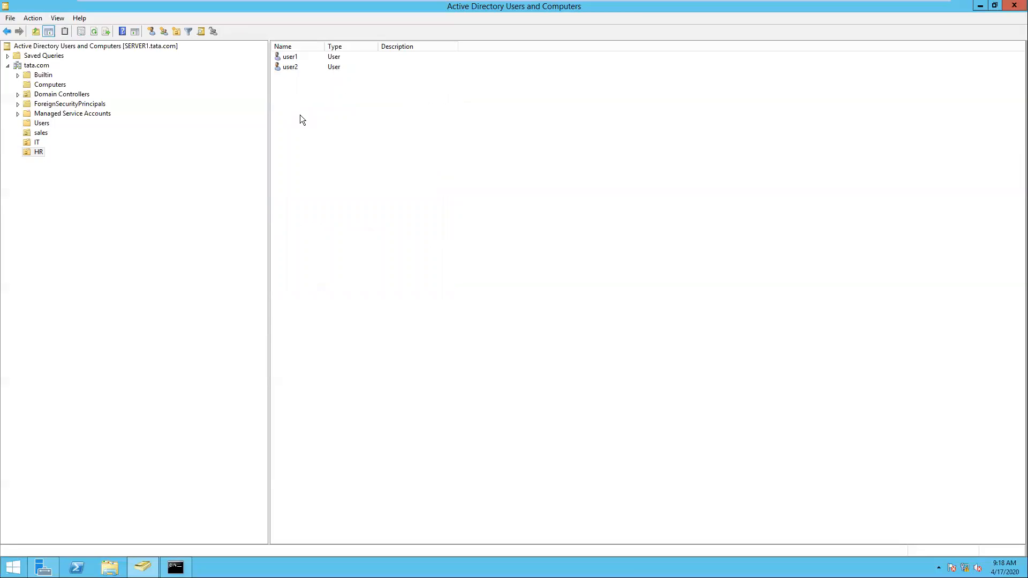
# - Start a new user in the HR OU with the name user3
pyautogui.rightClick(42, 154)
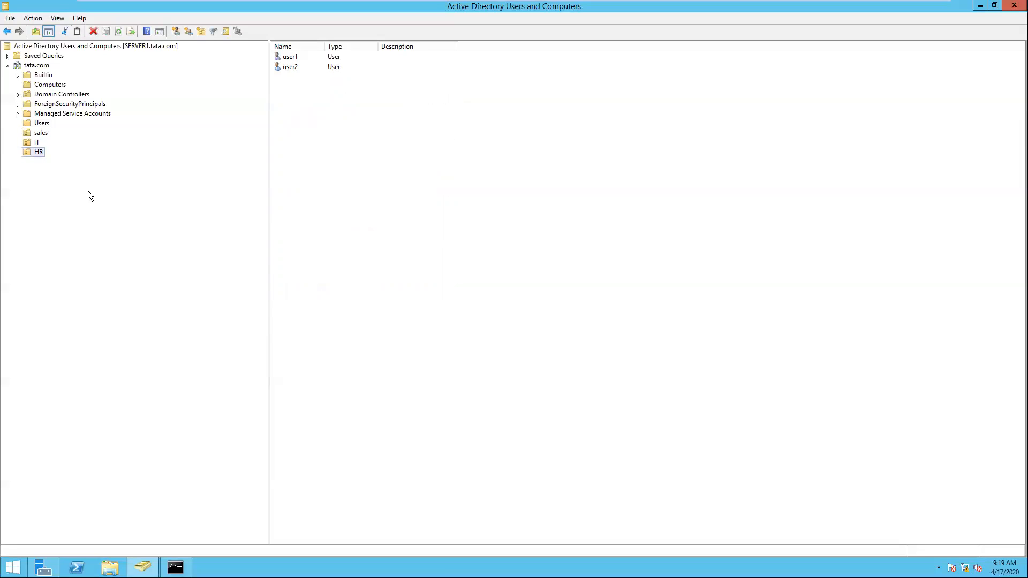
pyautogui.press('Down')
pyautogui.press('Right')
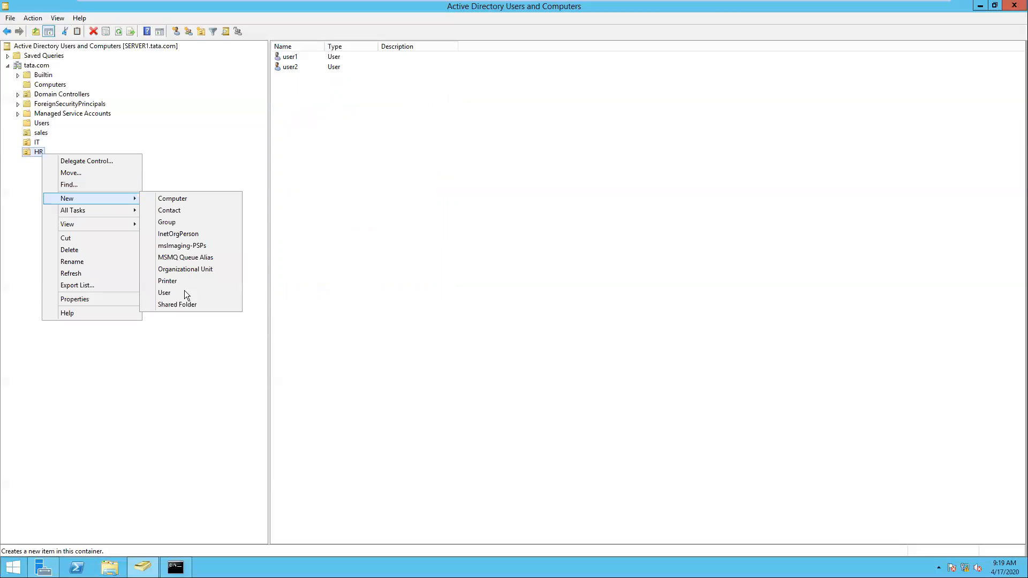
pyautogui.click(182, 294)
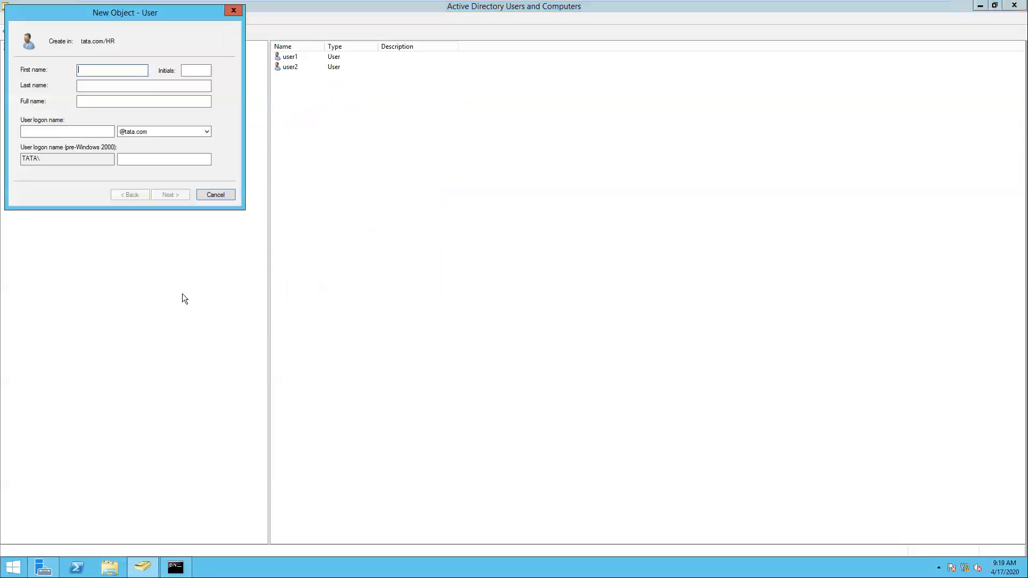
pyautogui.write('user3')
pyautogui.press('Tab')
pyautogui.press('Tab')
pyautogui.press('Tab')
pyautogui.press('Tab')
pyautogui.write('use')
# - Set and confirm user3's password and finish creating the account
pyautogui.press('Return')
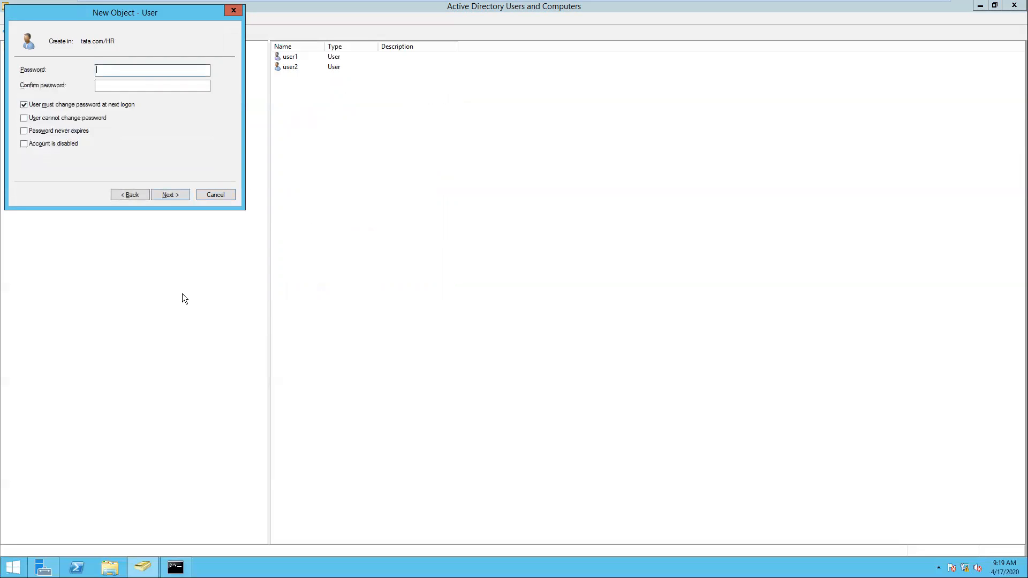
pyautogui.write('P@ssw0rd1')
pyautogui.press('Tab')
pyautogui.write('P@s')
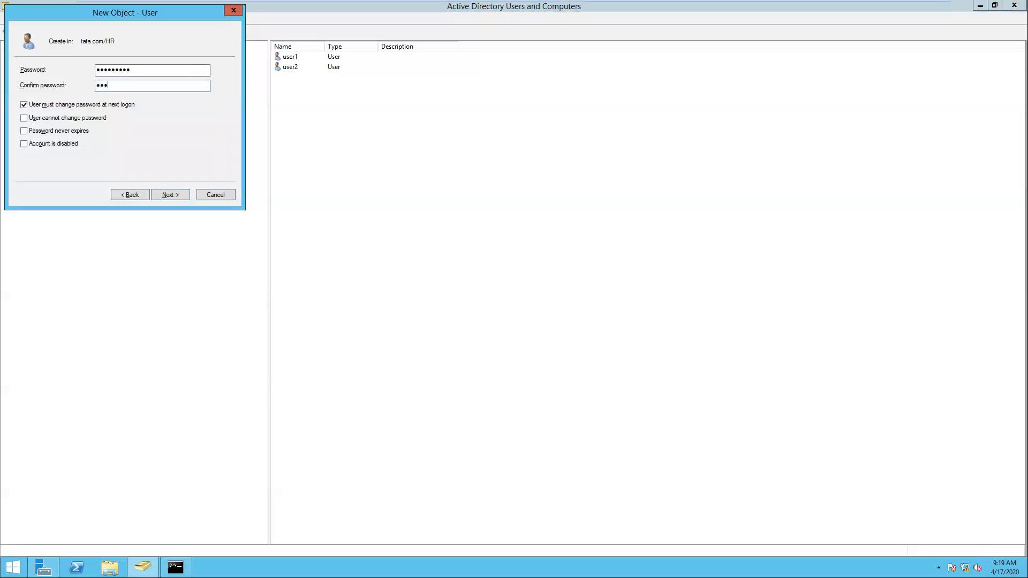
pyautogui.write('sw0rd1')
pyautogui.press('Return')
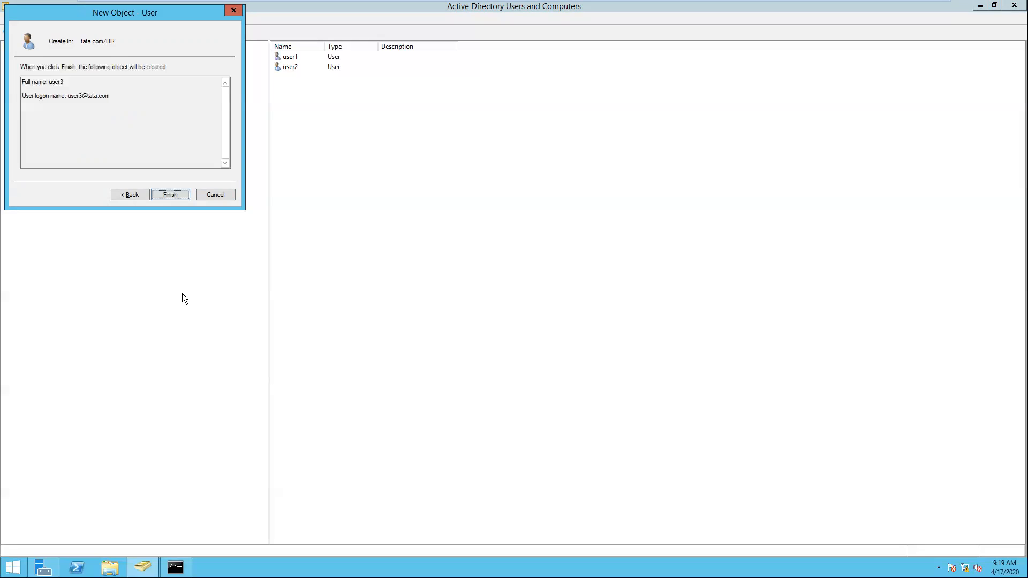
pyautogui.press('Return')
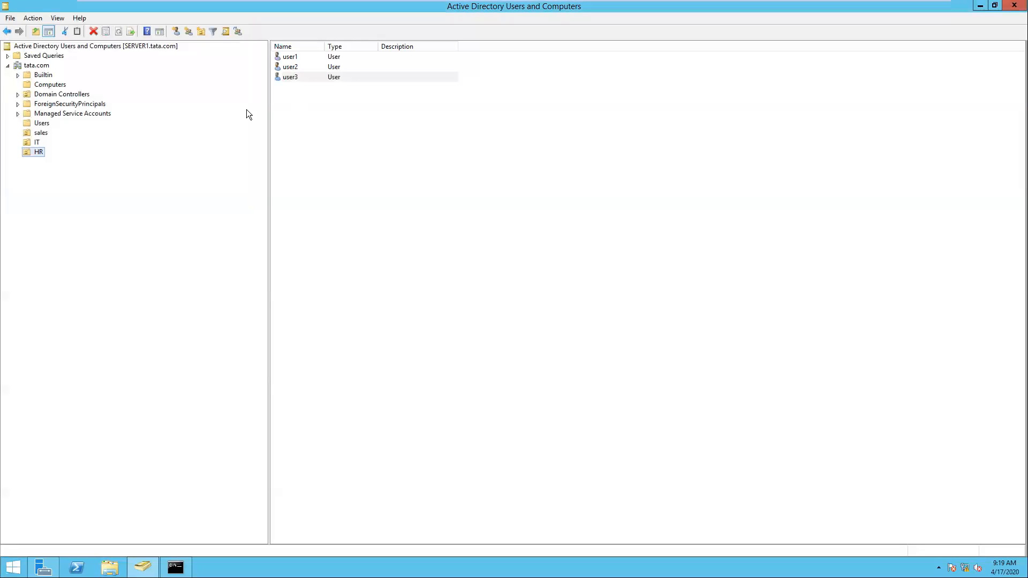
pyautogui.click(36, 152)
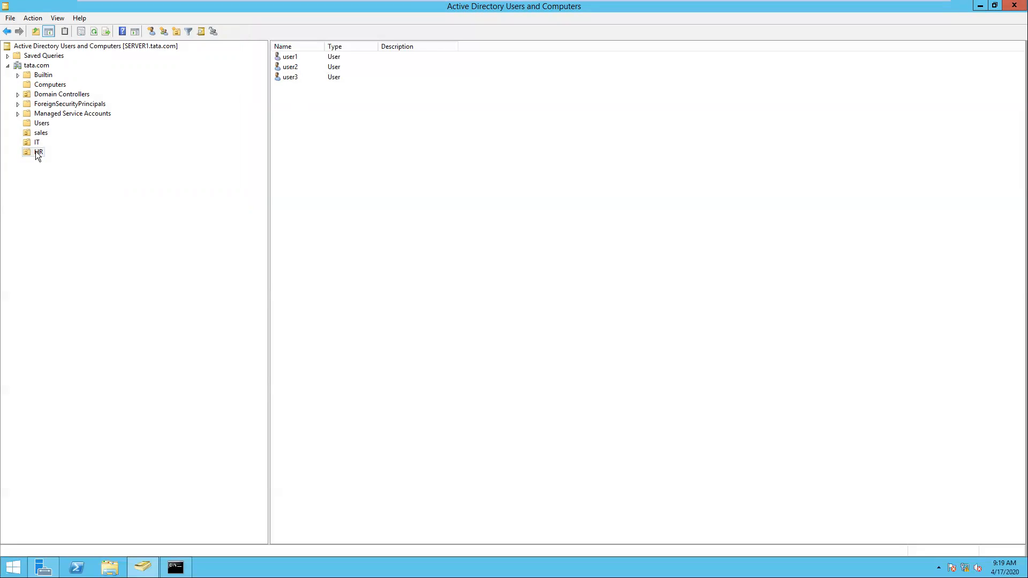
# - Start a new user in the IT OU named it1 with logon name it
pyautogui.hotkey('shift', 'F10')
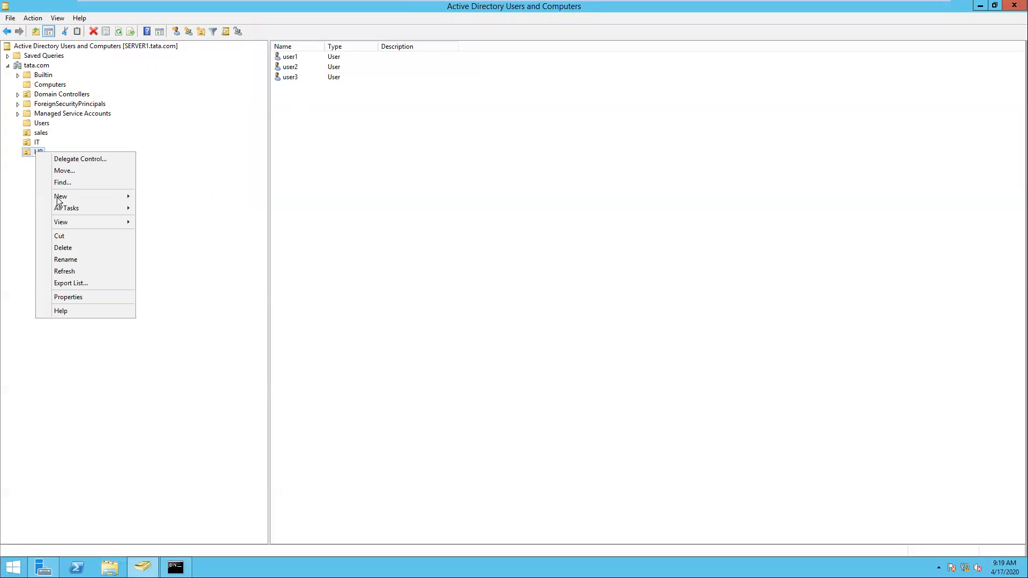
pyautogui.moveTo(56, 197)
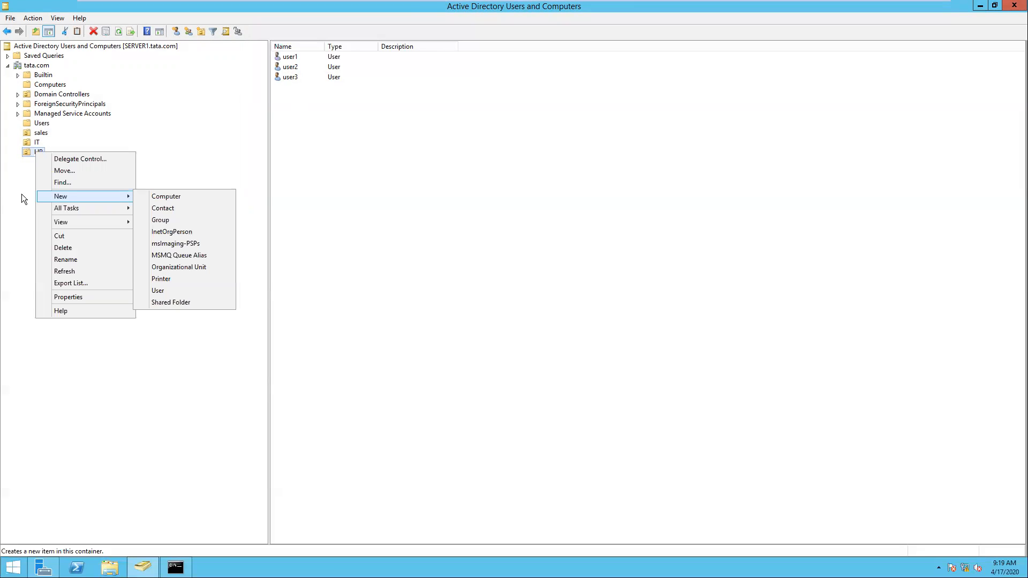
pyautogui.click(33, 144)
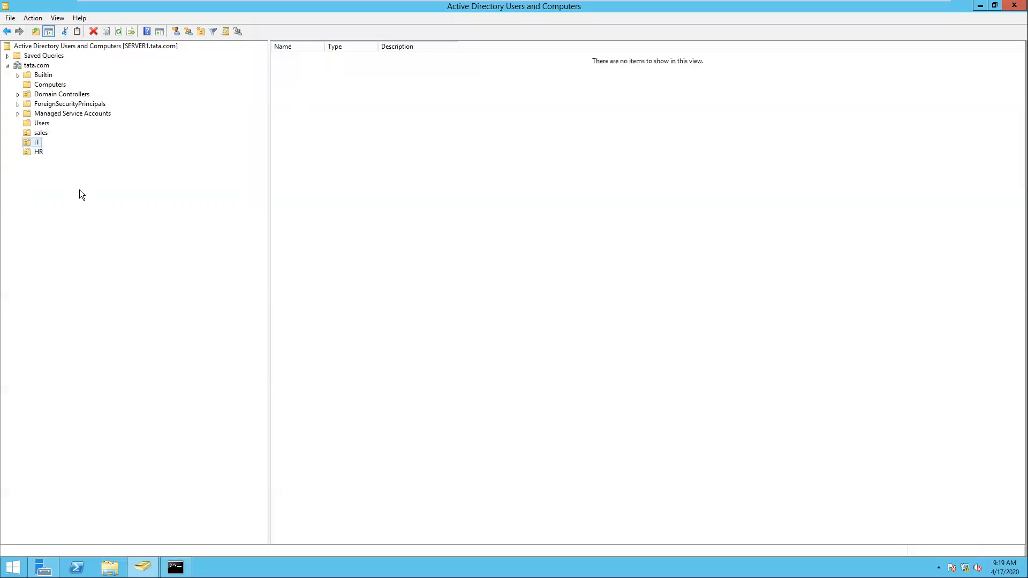
pyautogui.hotkey('shift', 'F10')
pyautogui.click(179, 281)
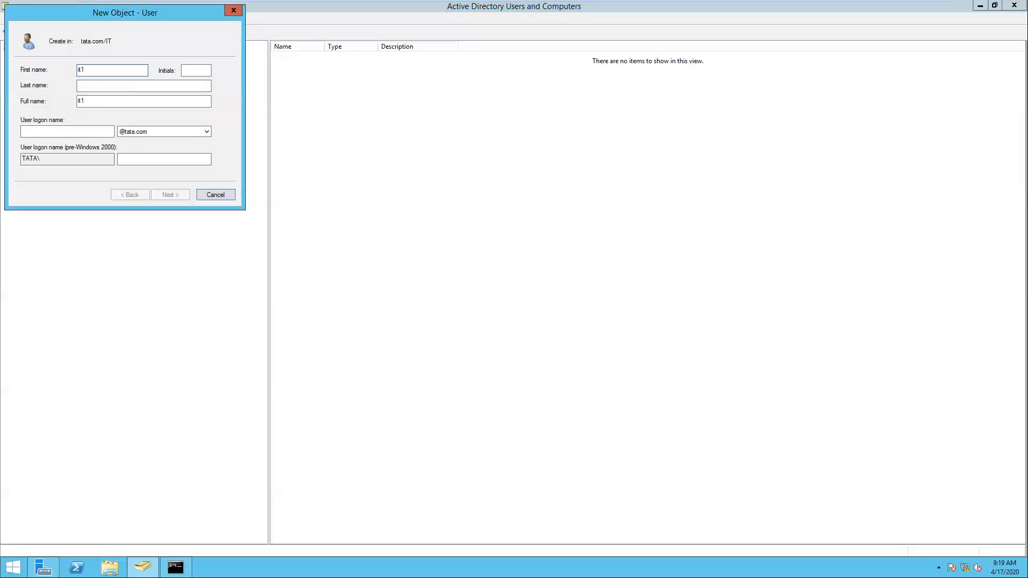
pyautogui.press('Tab')
pyautogui.press('Tab')
pyautogui.press('Tab')
pyautogui.press('Tab')
pyautogui.write('it')
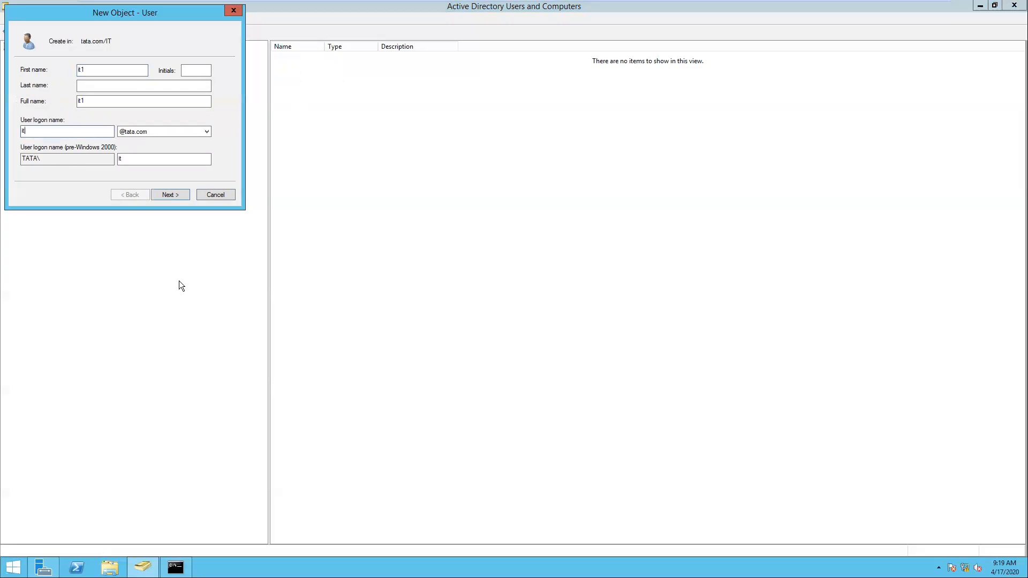
pyautogui.press('Return')
# - Set and confirm it1's password, finish the account, and check it in the IT list
pyautogui.write('•••••')
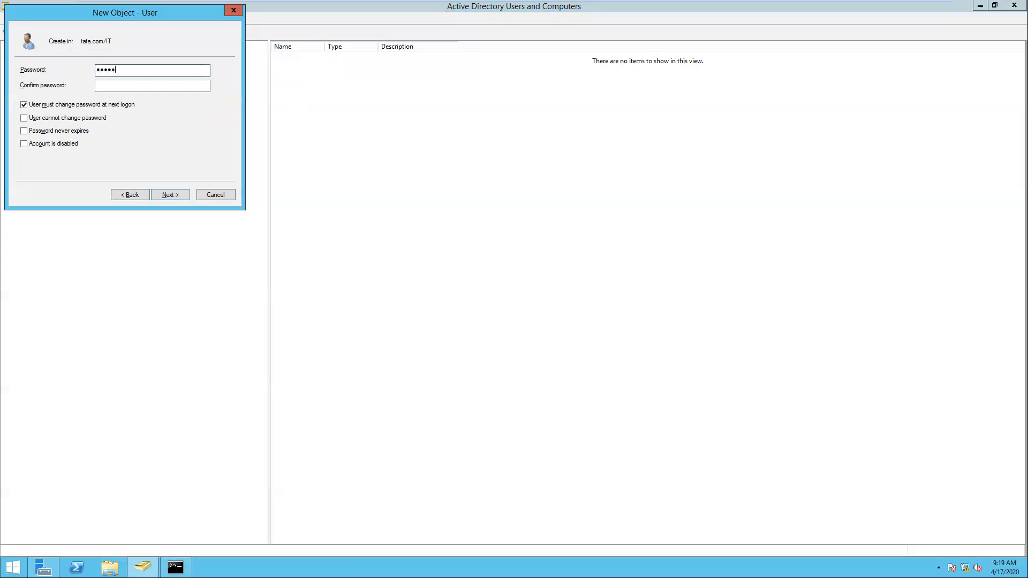
pyautogui.write('••••')
pyautogui.press('Tab')
pyautogui.write('•••')
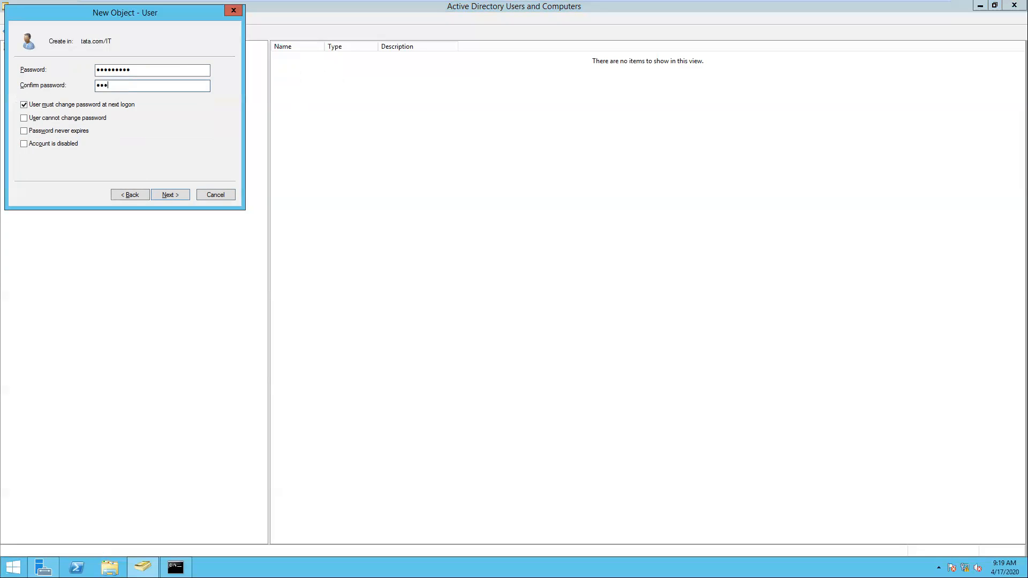
pyautogui.write('•••••')
pyautogui.press('Tab')
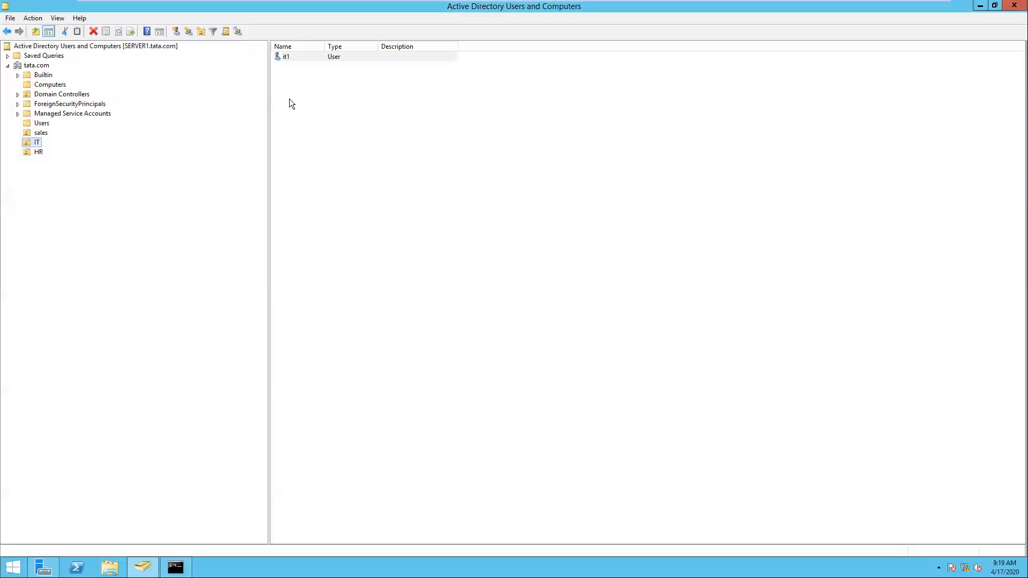
pyautogui.click(288, 57)
pyautogui.click(127, 218)
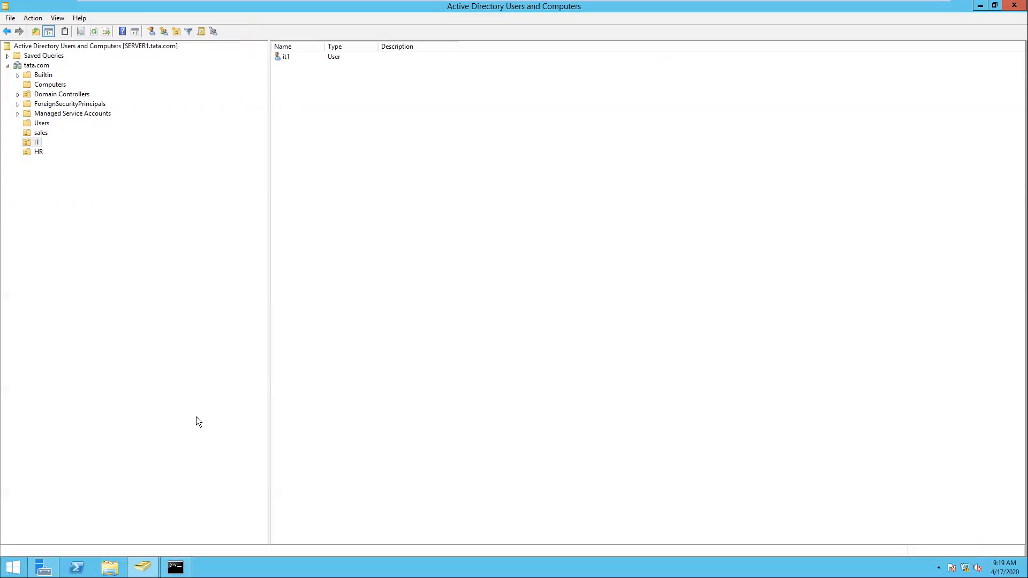
pyautogui.click(176, 567)
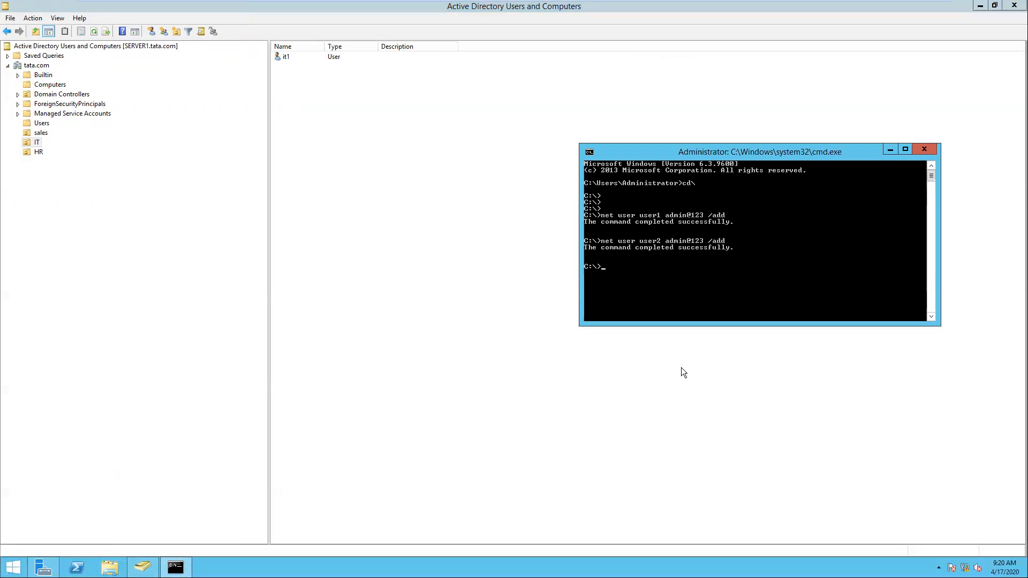
# - Run dsadd ou "ou=admin1,dc=tata,dc=com" to create the admin1 OU, then return to tata.com
pyautogui.write('dsadd')
pyautogui.write('ou=admin1,dc=tata,dc=co')
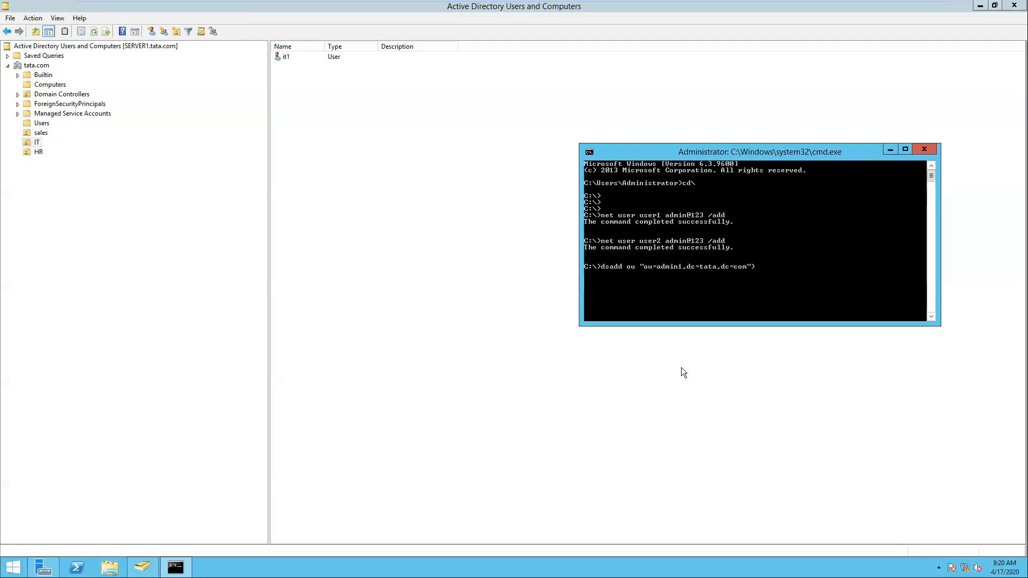
pyautogui.write('m"')
pyautogui.press('Return')
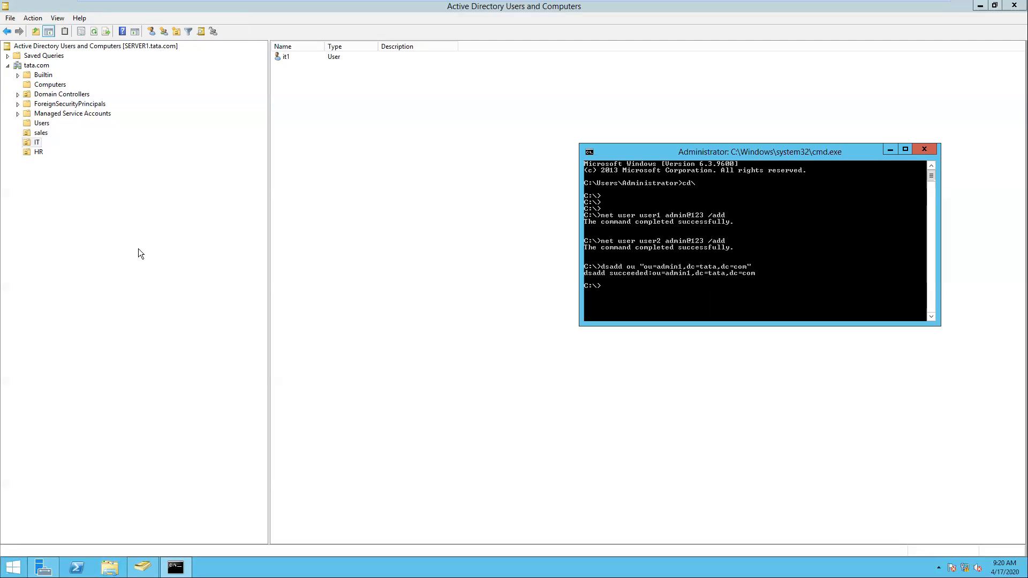
pyautogui.click(40, 66)
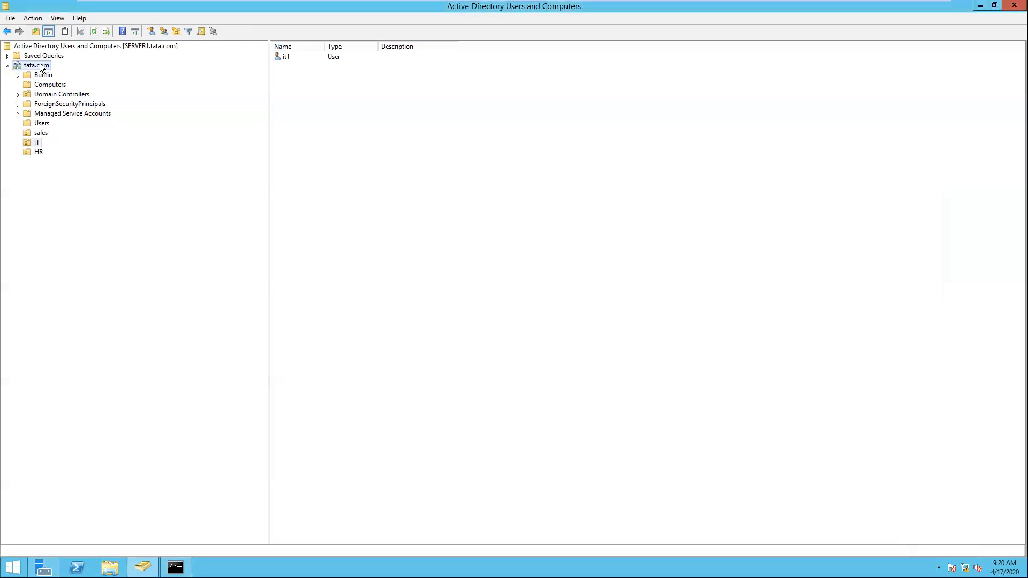
# - Refresh tata.com, confirm the new admin1 OU is empty, and switch back to Command Prompt
pyautogui.rightClick(41, 66)
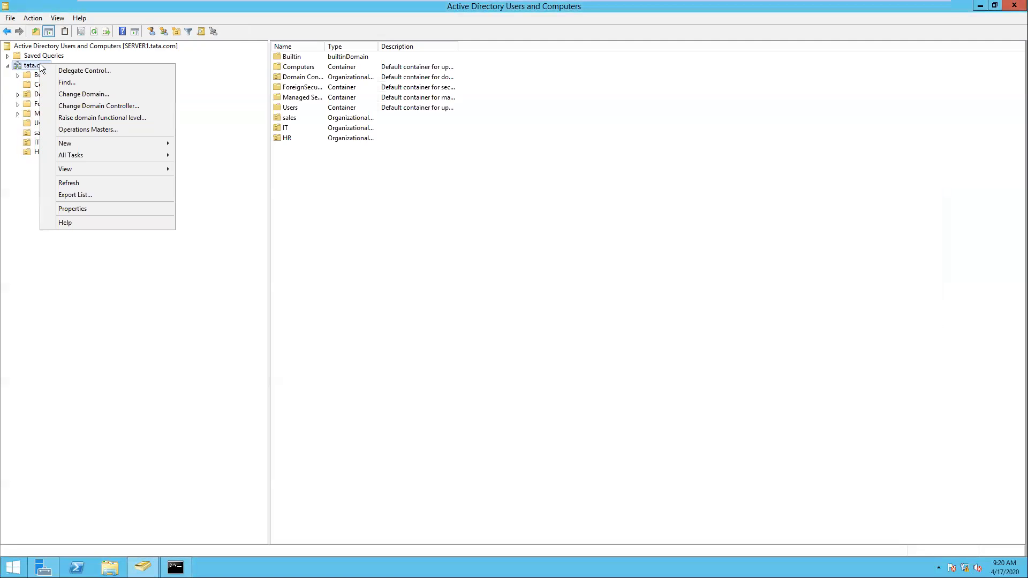
pyautogui.click(76, 184)
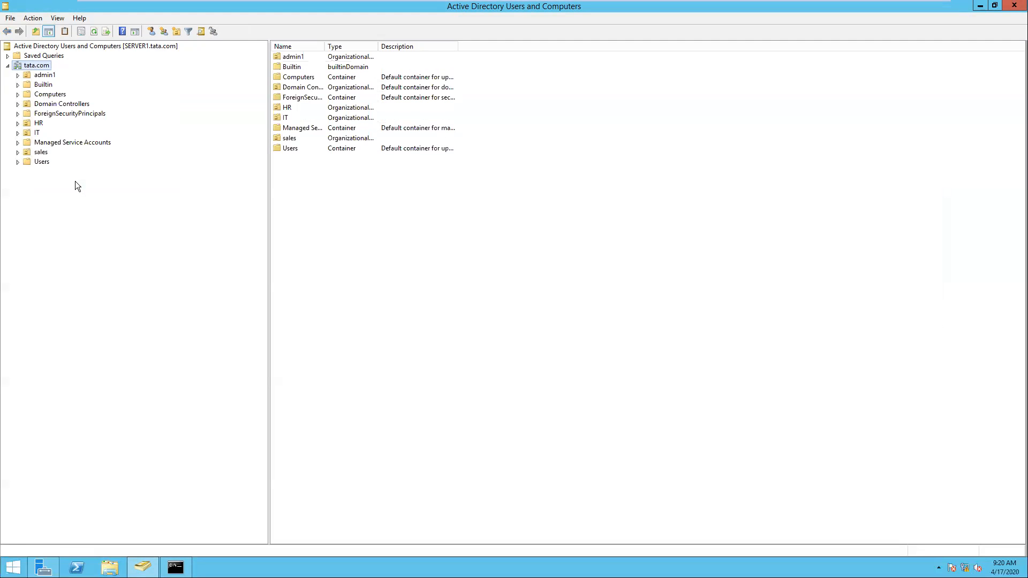
pyautogui.click(47, 74)
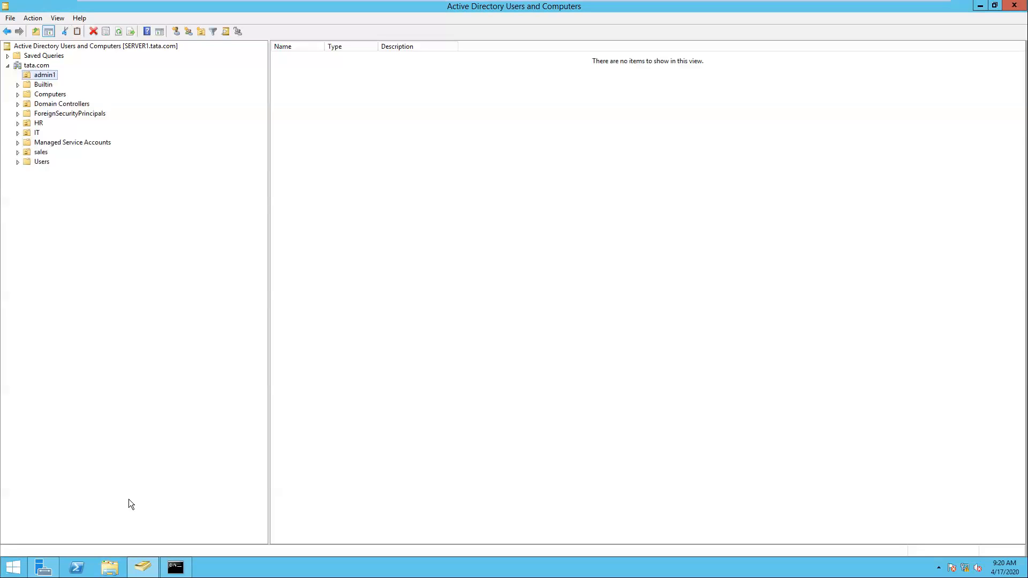
pyautogui.hotkey('alt', 'Tab')
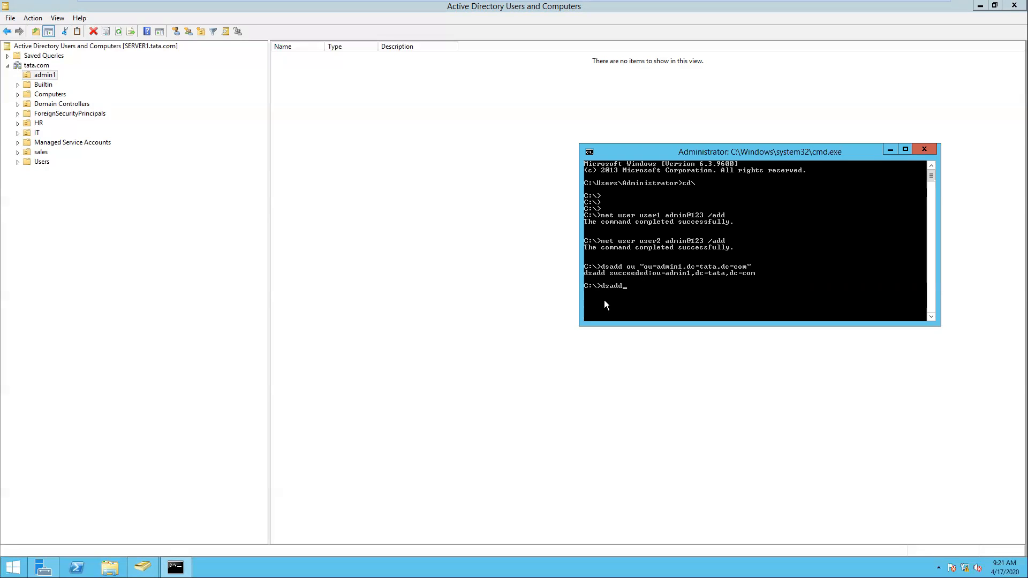
# - Run dsadd user "cn=<user>,ou=admin1,dc=tata,dc=com" with a -pwd initial password
pyautogui.write('ser')
pyautogui.write('"cn=amit,ou=admin1,dc=tata,dc')
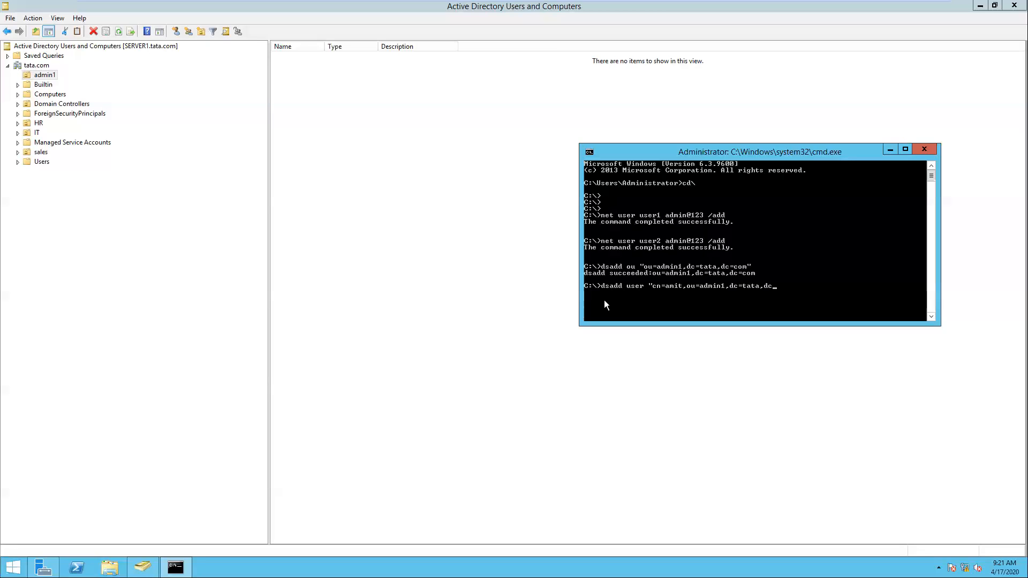
pyautogui.write('=com" -pwd admin@123')
pyautogui.press('Return')
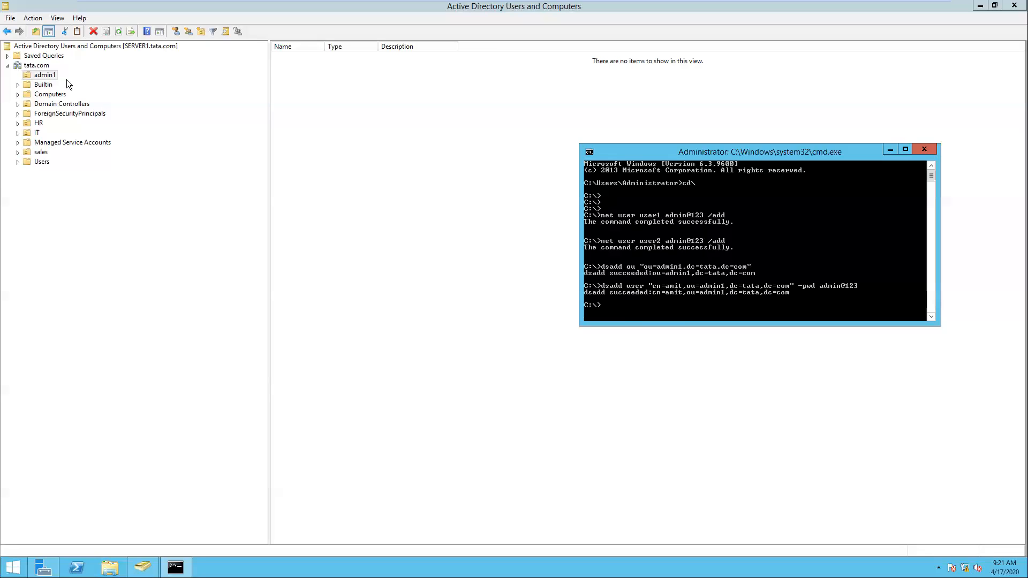
pyautogui.rightClick(49, 76)
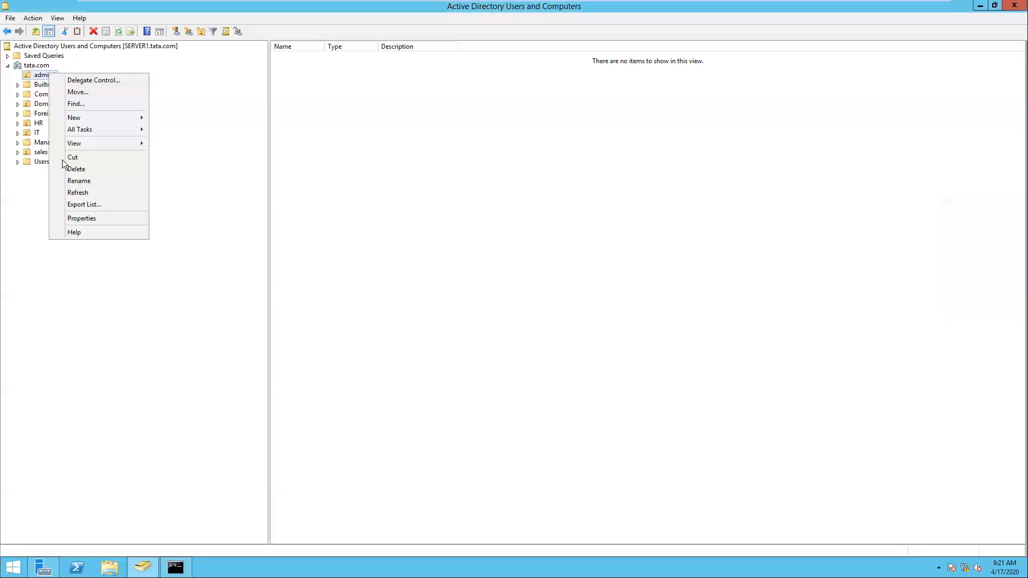
# - Refresh the admin1 OU so the new user appears, then select that user
pyautogui.click(71, 194)
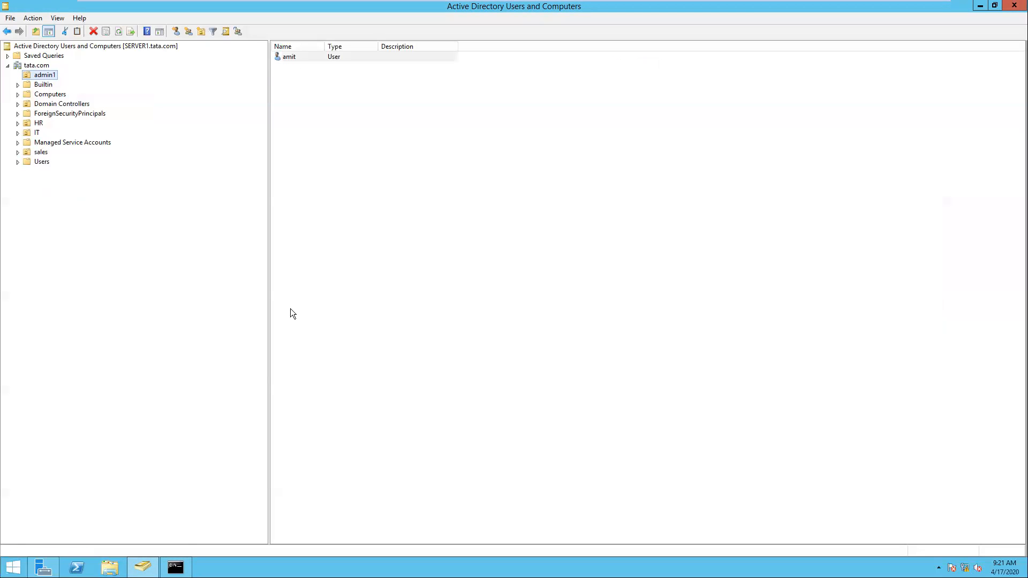
pyautogui.press('Tab')
pyautogui.hotkey('alt', 'Tab')
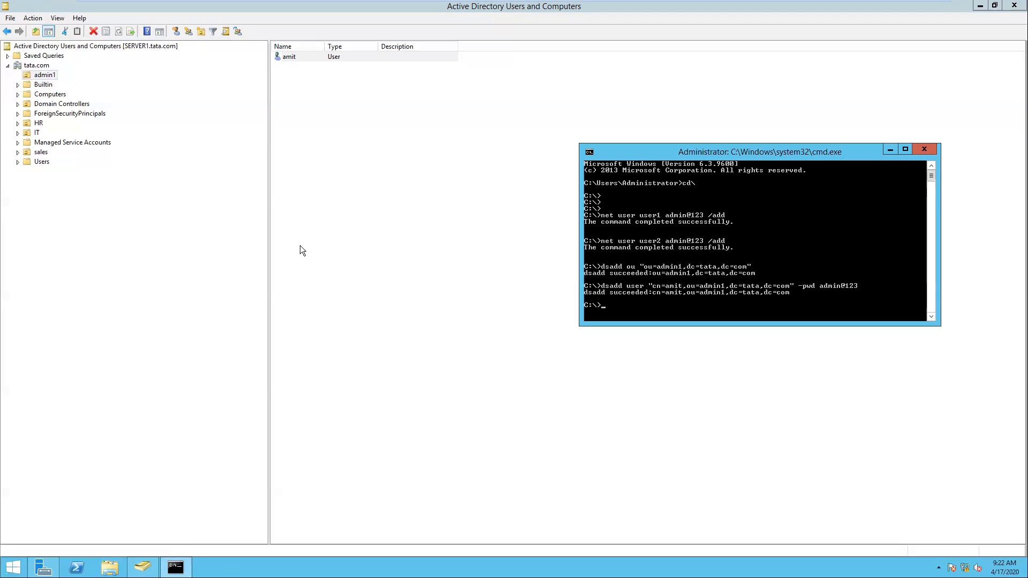
pyautogui.click(289, 58)
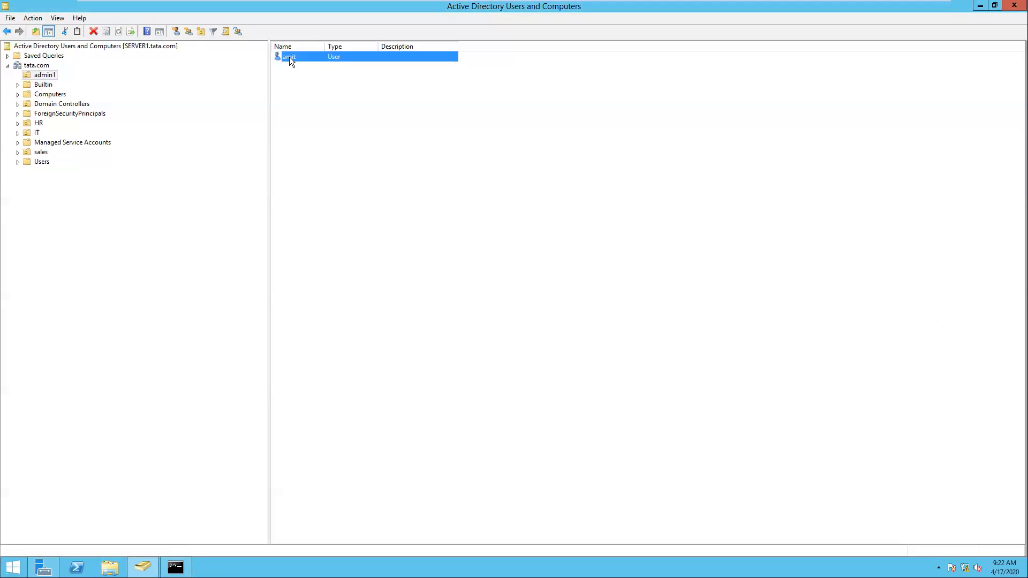
# - Open the new user's Properties and go to the Account tab
pyautogui.hotkey('shift', 'F10')
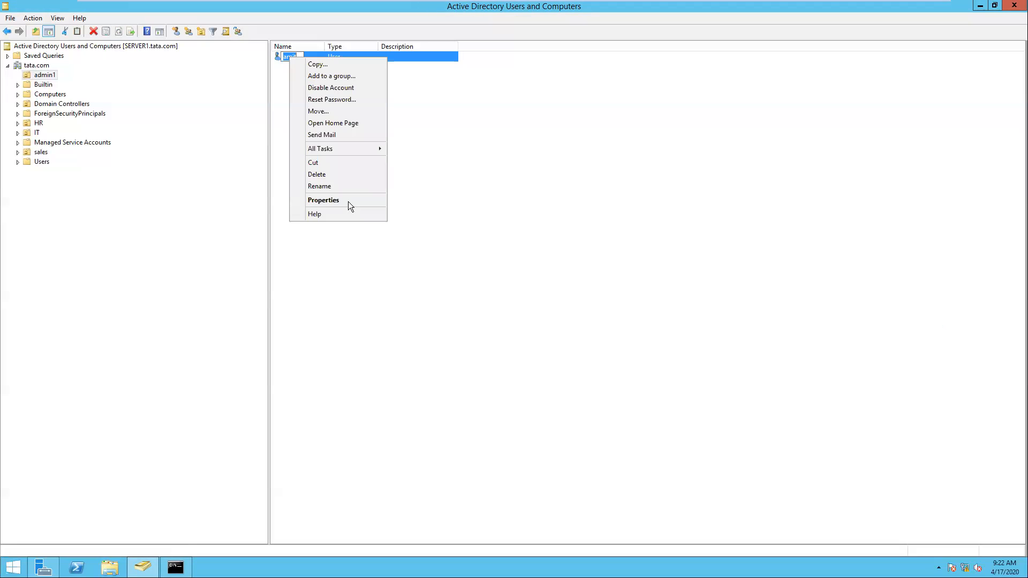
pyautogui.press('Return')
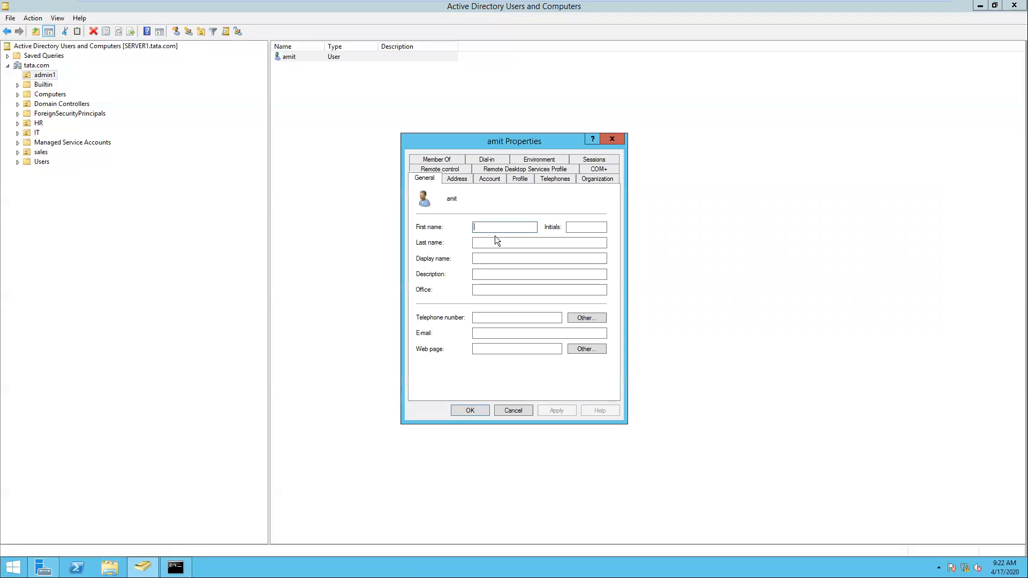
pyautogui.click(489, 179)
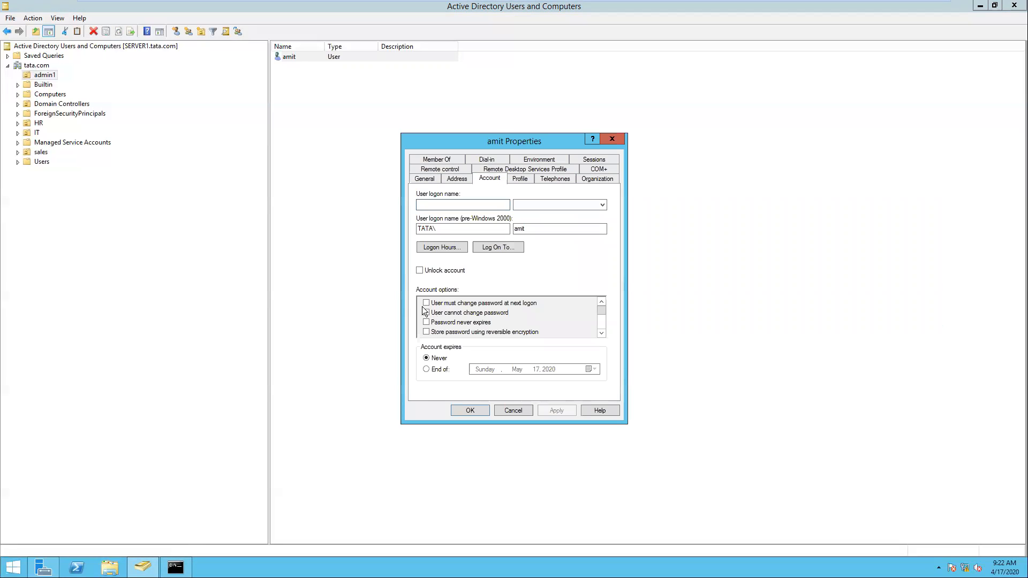
pyautogui.click(600, 334)
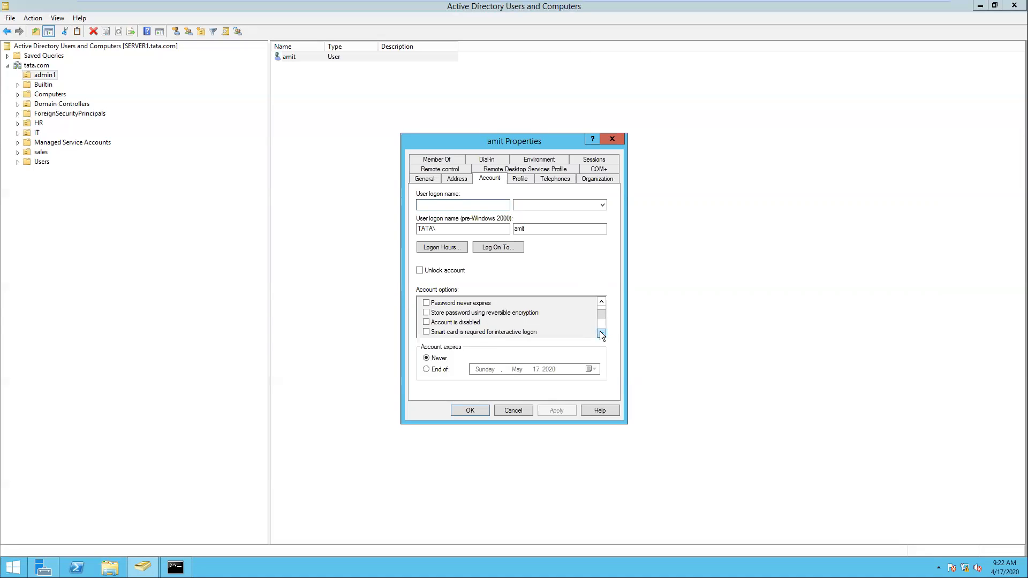
pyautogui.click(600, 334)
pyautogui.click(601, 302)
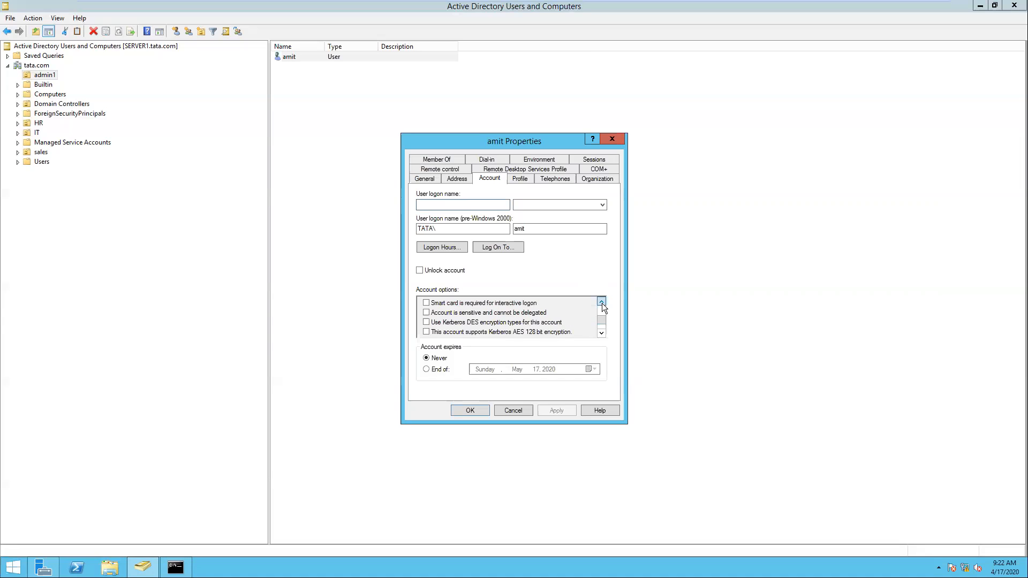
pyautogui.click(601, 302)
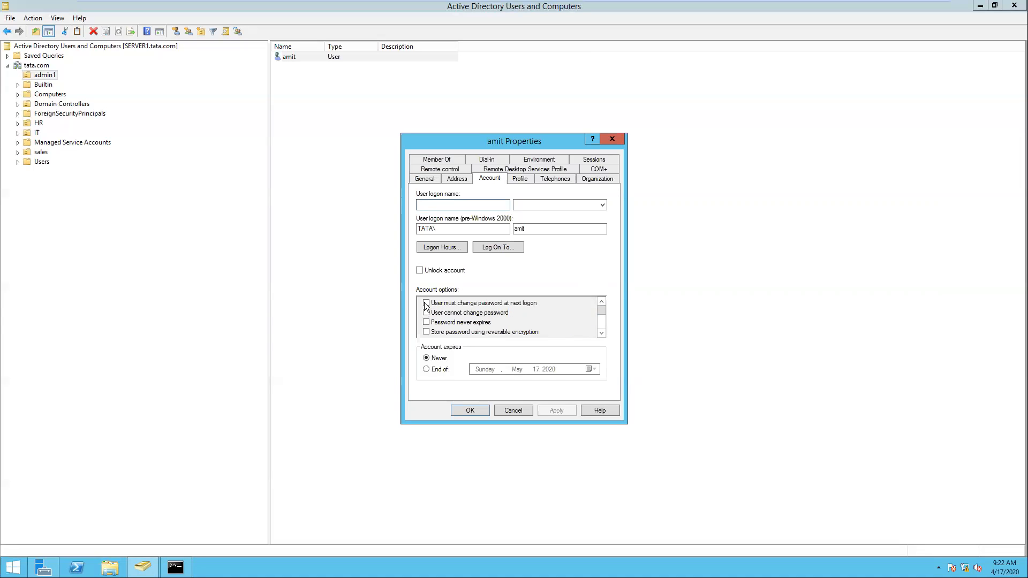
# - Require password change at next logon, set expiry to end of May 30, 2020, and apply
pyautogui.click(477, 307)
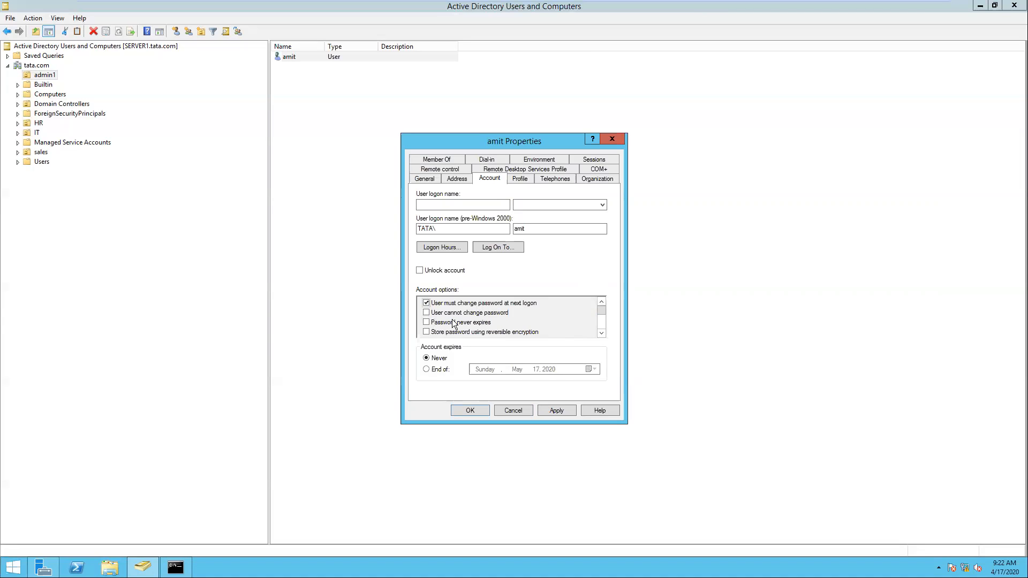
pyautogui.click(436, 371)
pyautogui.click(593, 369)
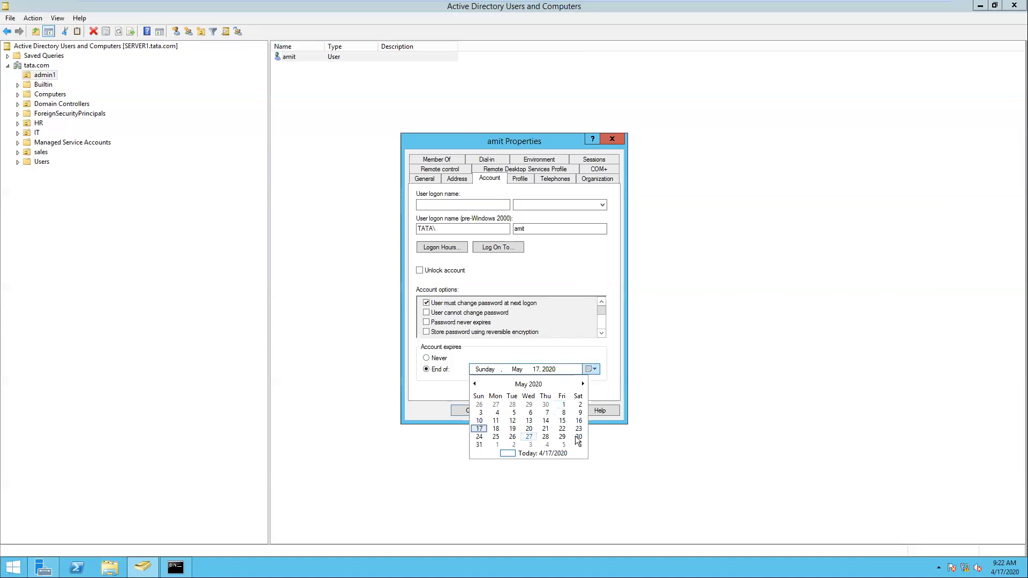
pyautogui.click(579, 437)
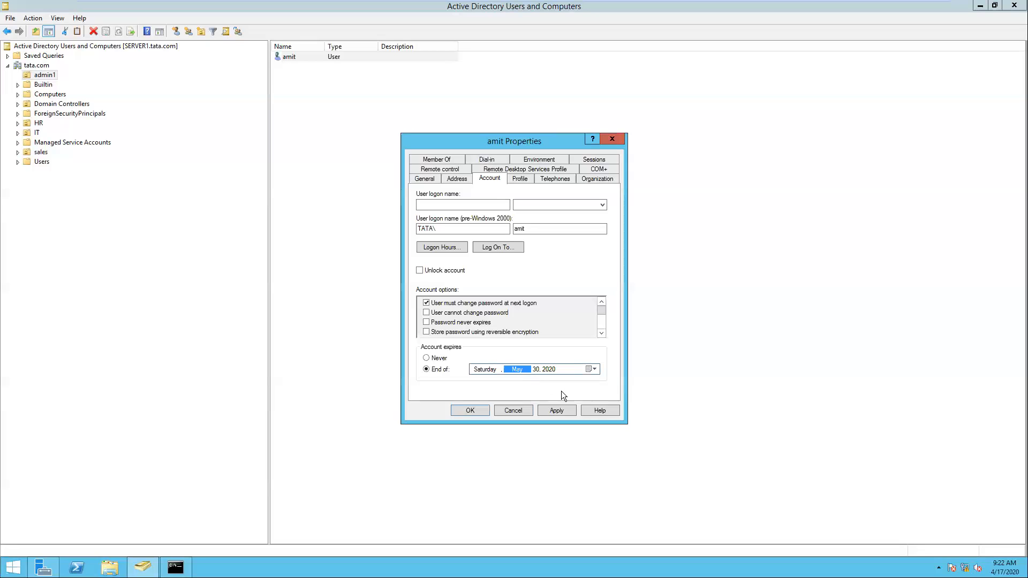
pyautogui.click(566, 413)
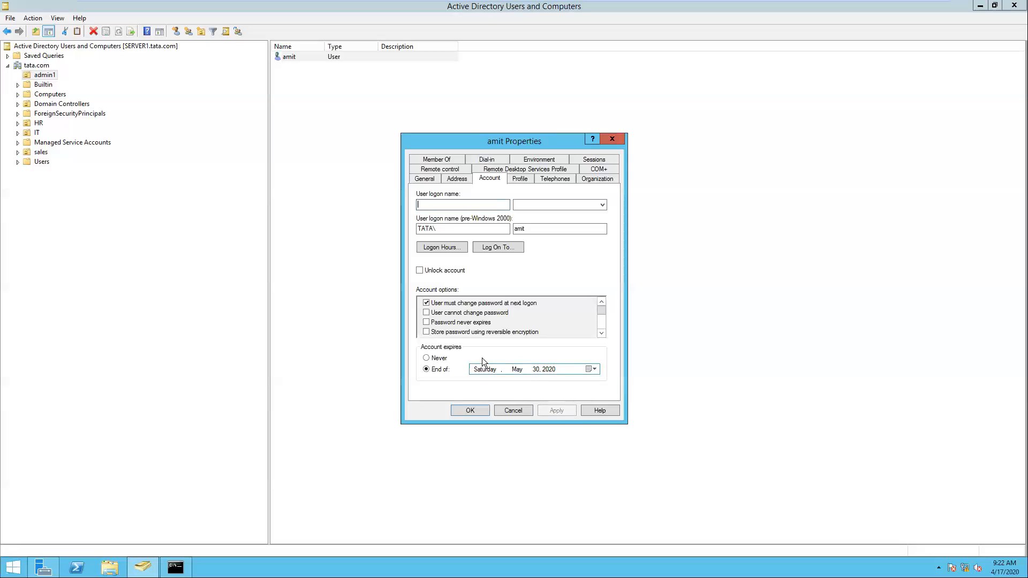
pyautogui.click(470, 410)
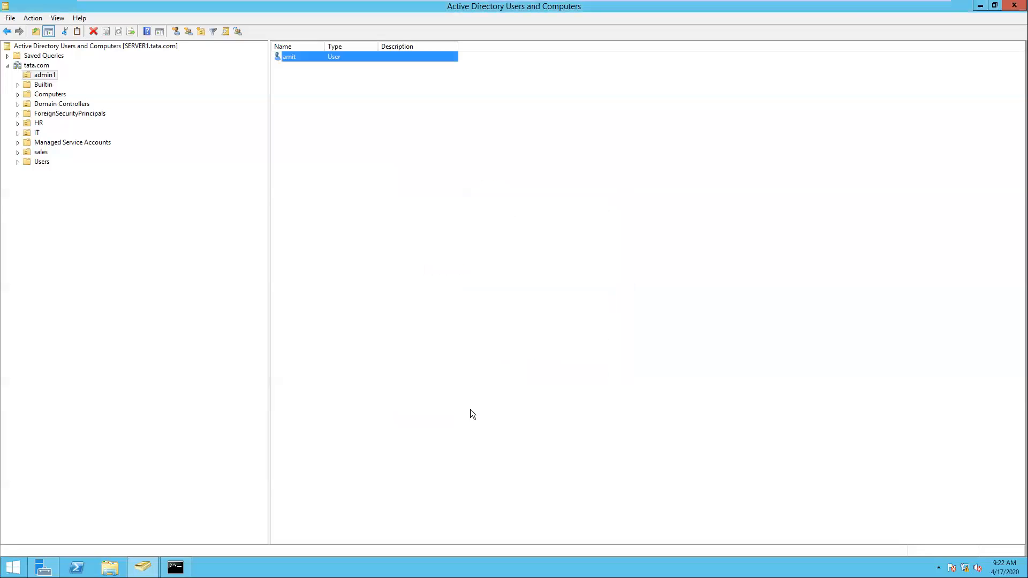
# - Bring back the command window, exit the VM's full-screen view, and refocus the VM
pyautogui.click(471, 410)
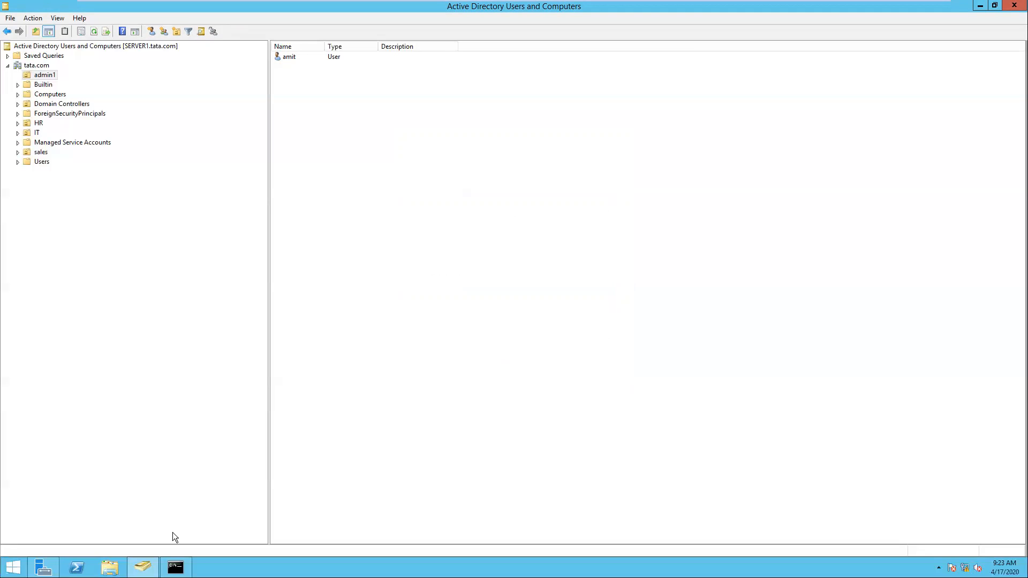
pyautogui.click(172, 567)
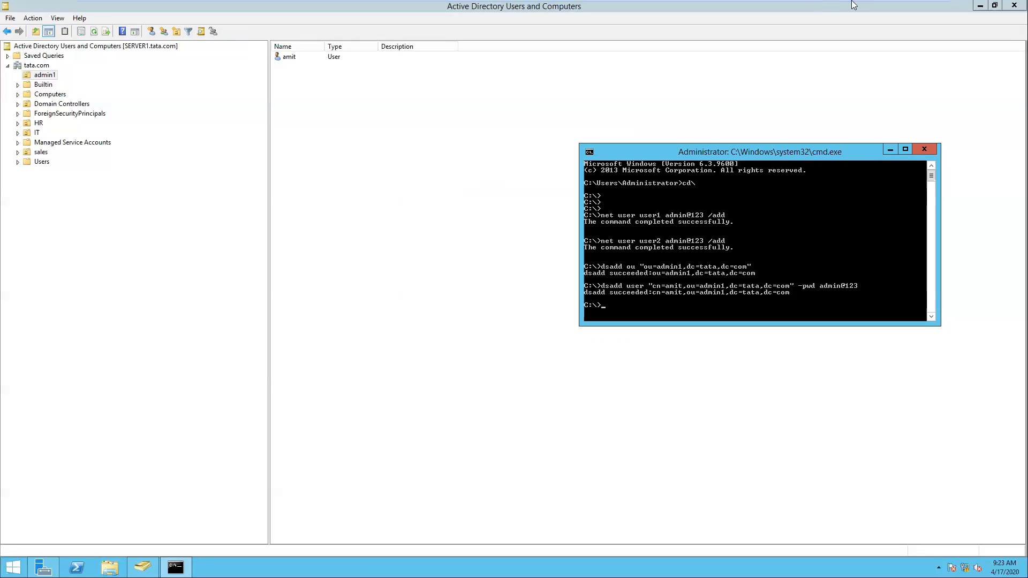
pyautogui.moveTo(798, 22)
pyautogui.moveTo(790, 6)
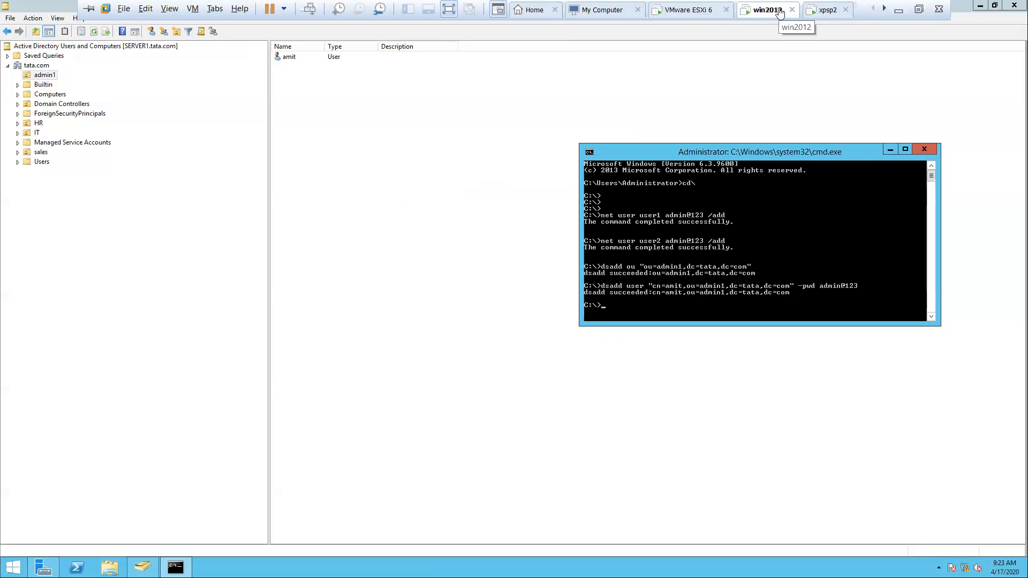
pyautogui.click(919, 9)
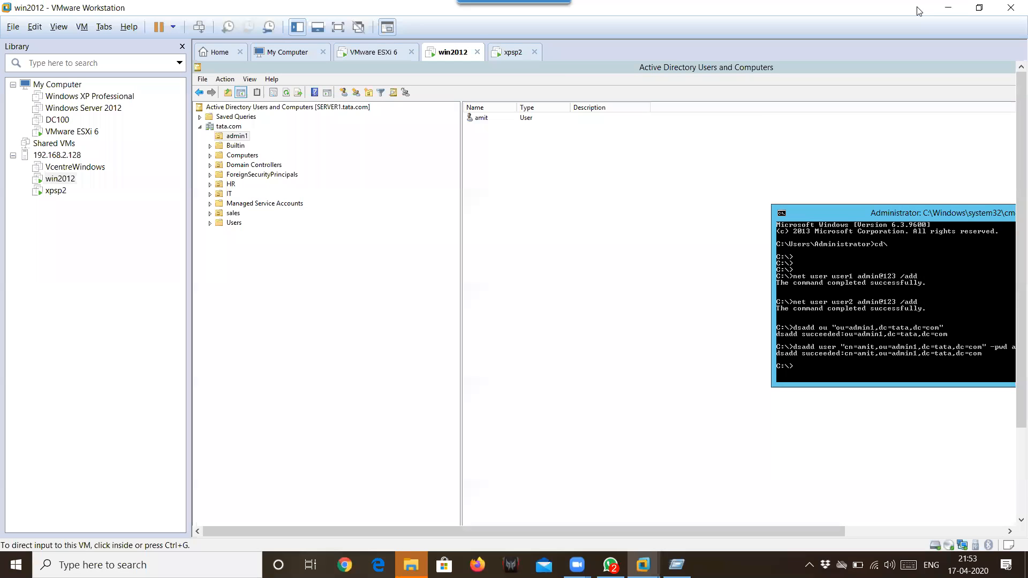
pyautogui.click(761, 119)
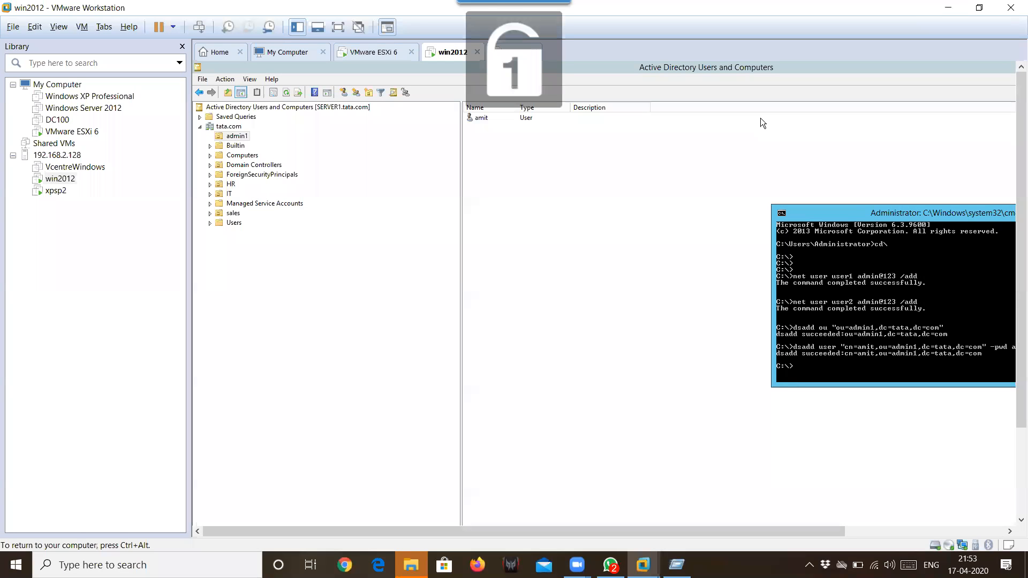